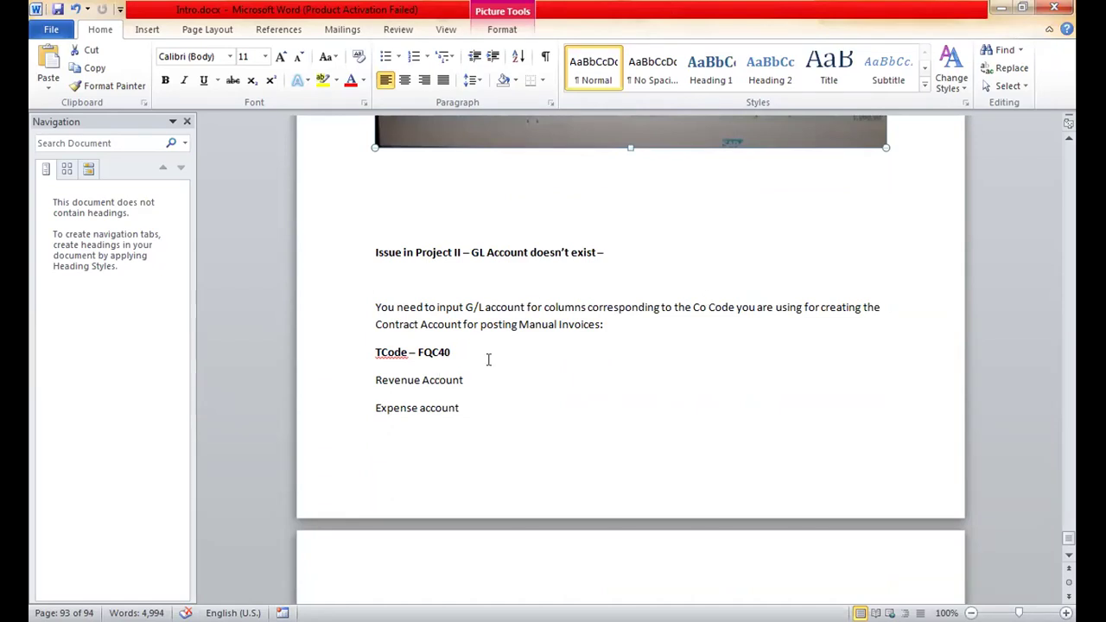
Step: Read the notes on the missing G/L account issue, switch to SAP and start transaction FQC40
scroll(488, 360, "down", 3)
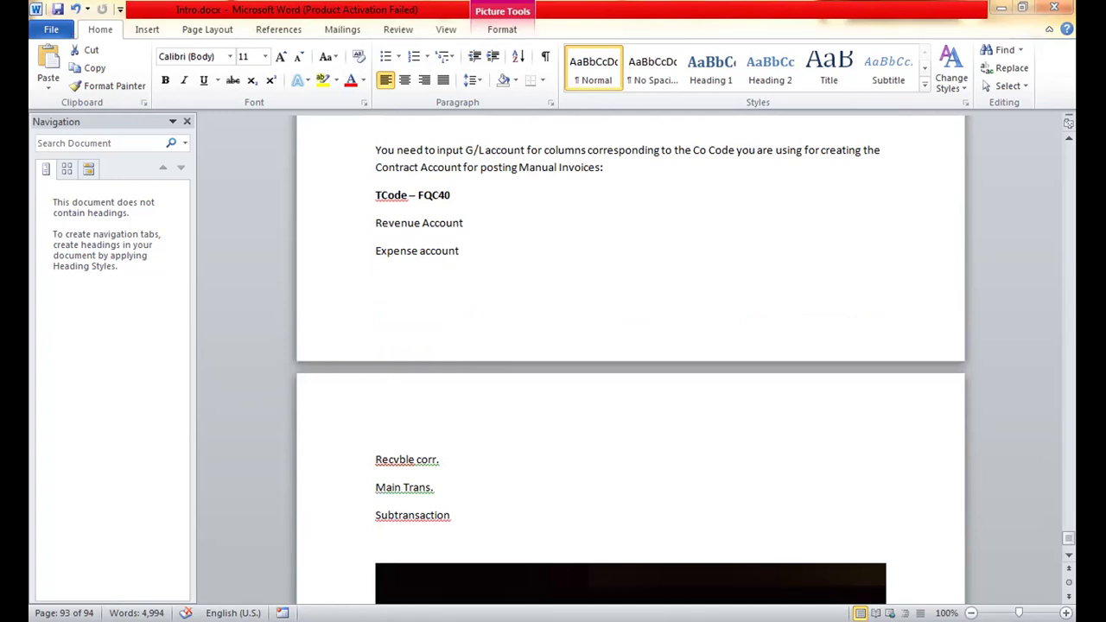
key("alt+Tab")
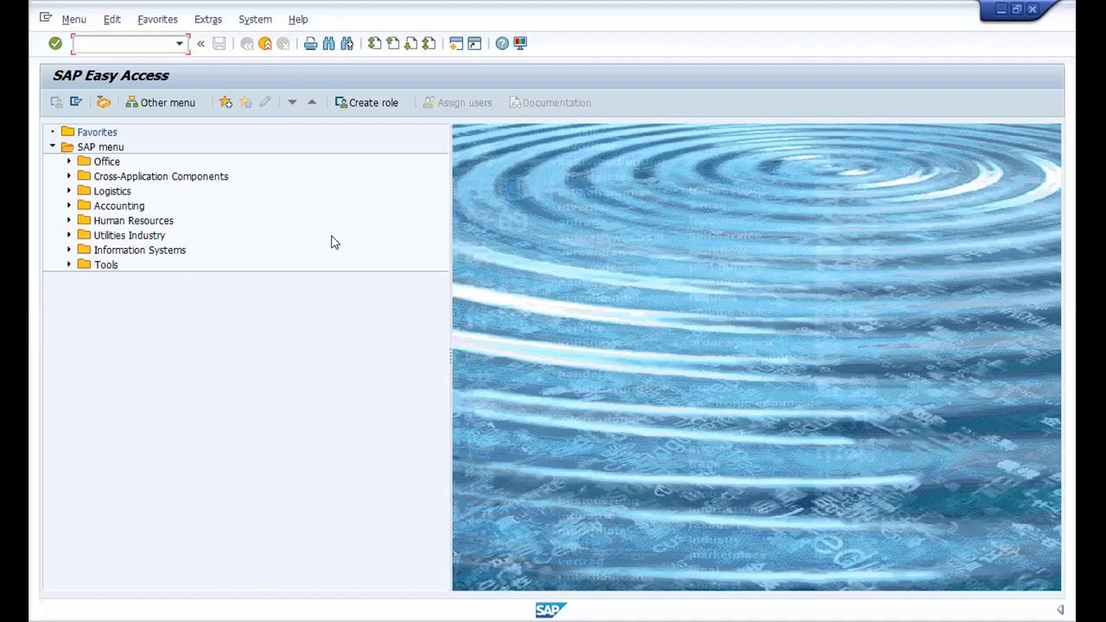
type("fqc40")
key("Return")
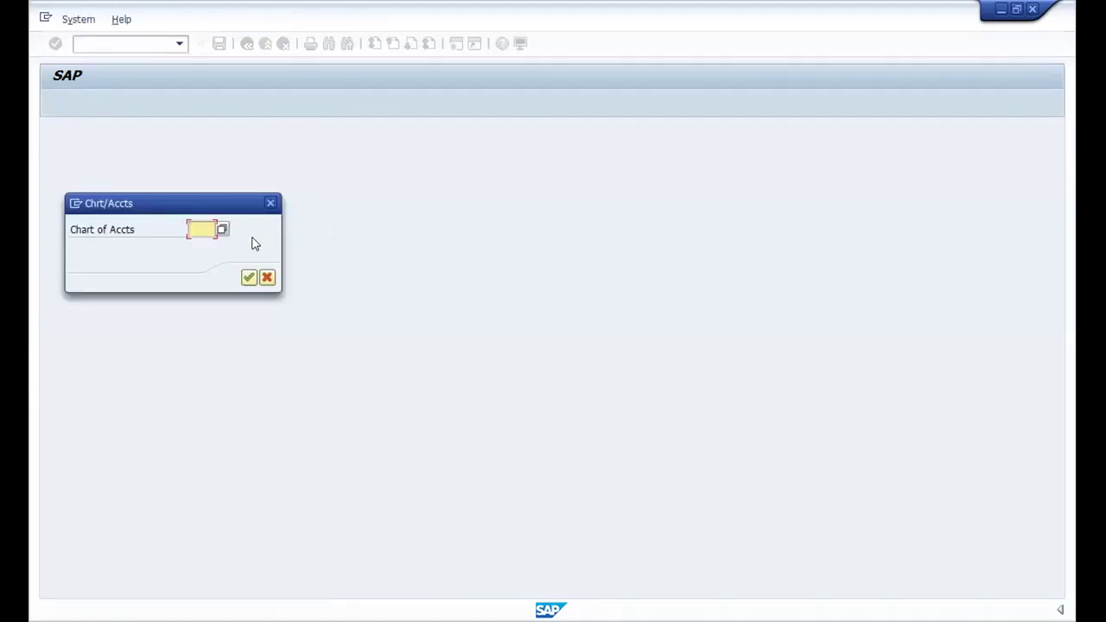
Step: Select chart of accounts 0MB1, view the account fields for revenue/expenditure from amount rounding, and exit the transaction
left_click(222, 229)
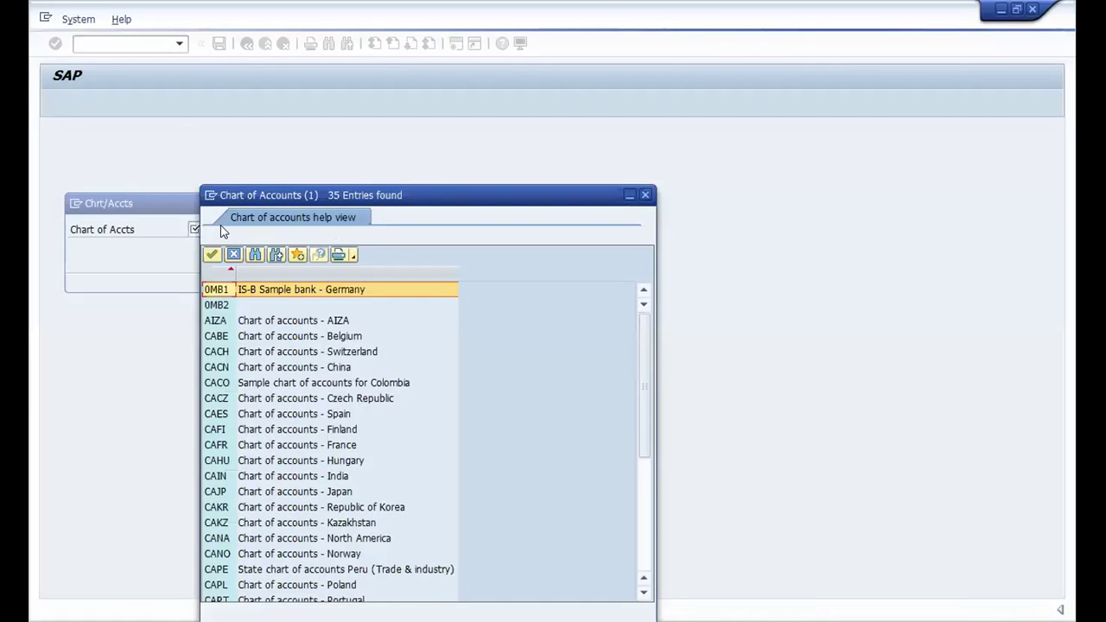
double_click(387, 293)
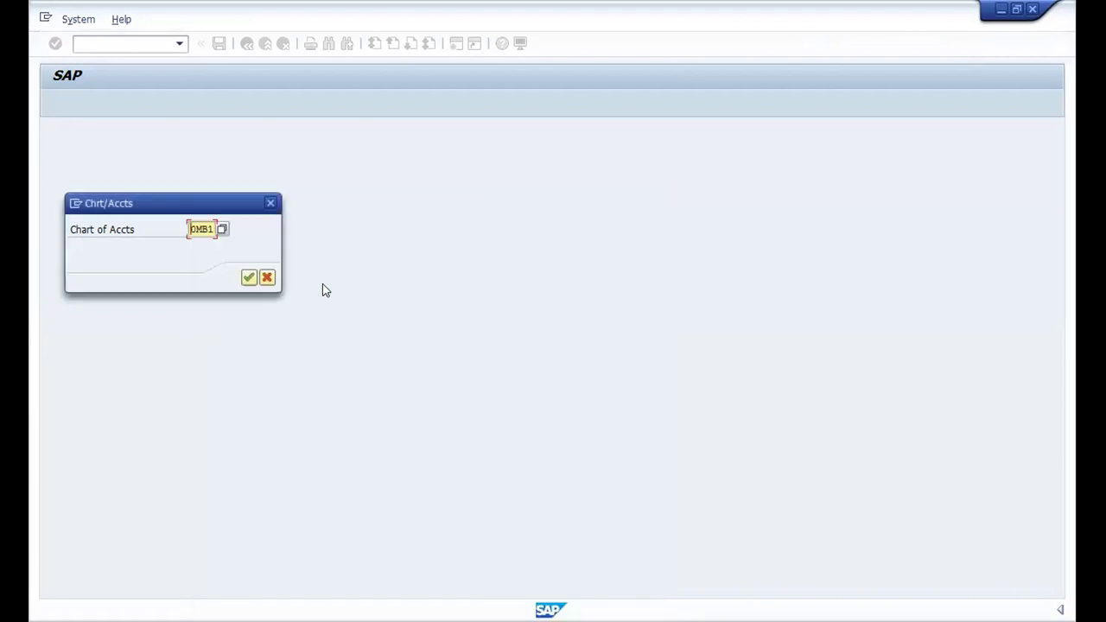
left_click(248, 277)
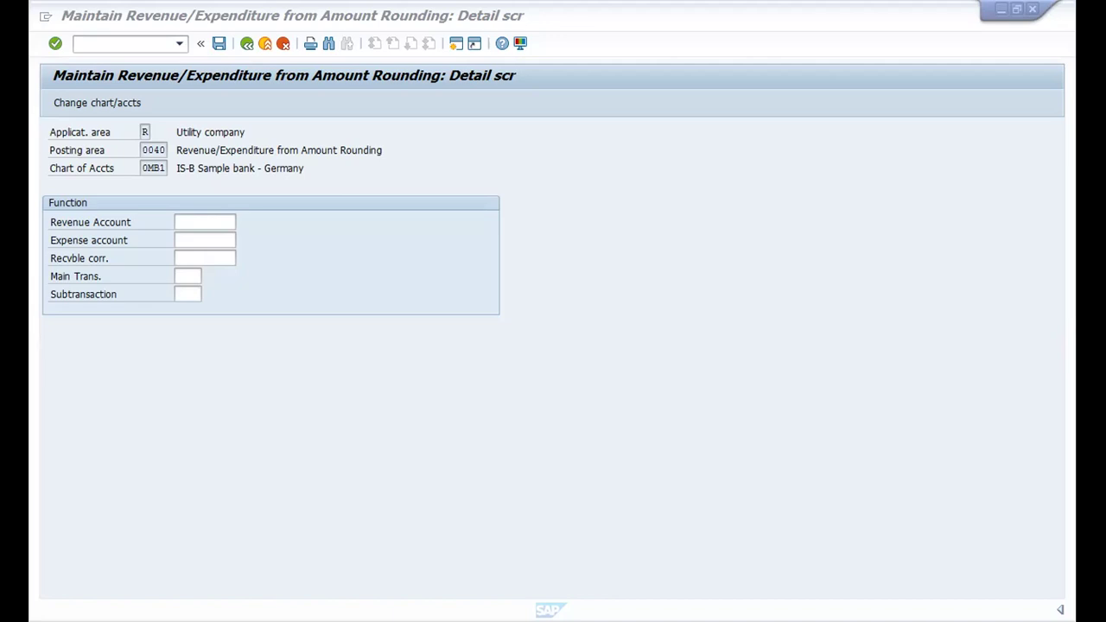
left_click(265, 43)
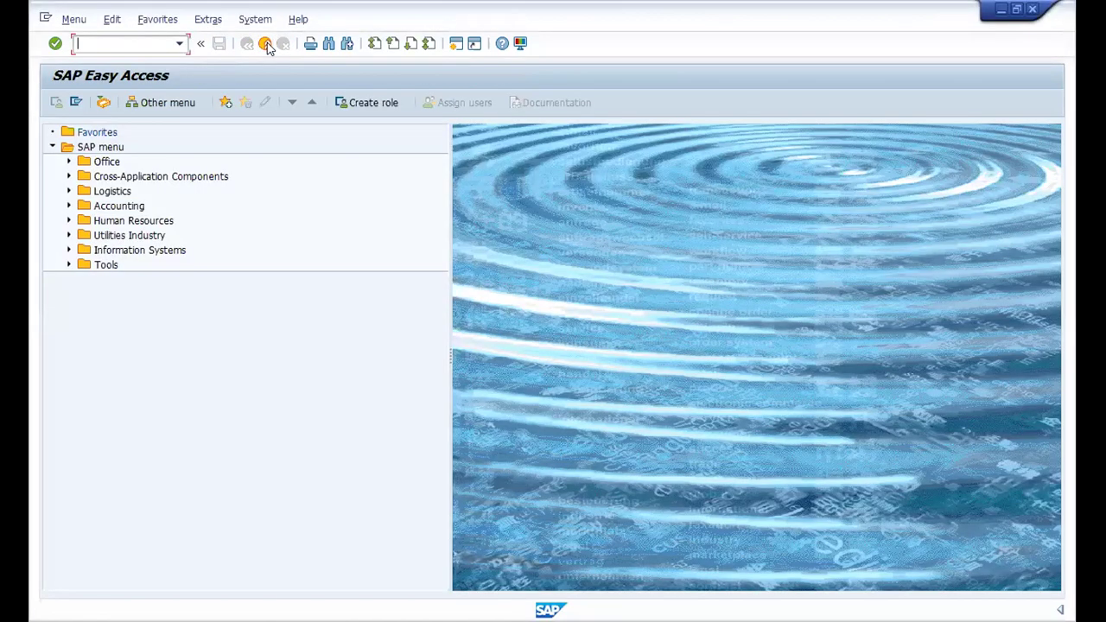
Step: Start the document posting transaction and set both the document date and posting date to 03.02.2022
type("e1")
key("Return")
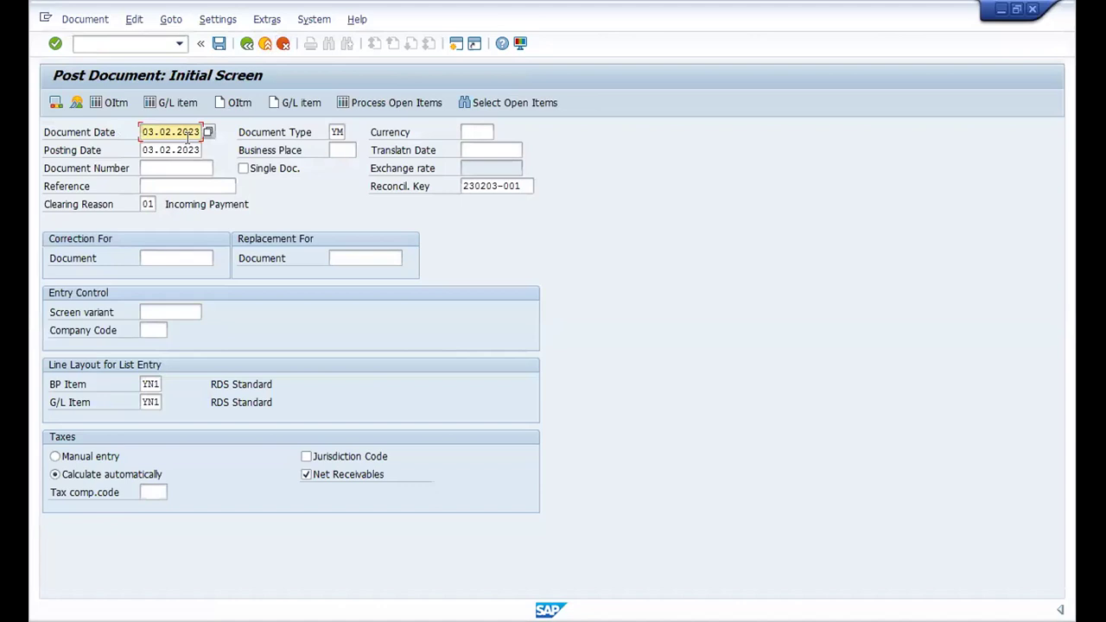
left_click_drag(187, 131, 204, 134)
type("22")
left_click(186, 150)
left_click_drag(186, 149, 207, 152)
type("22")
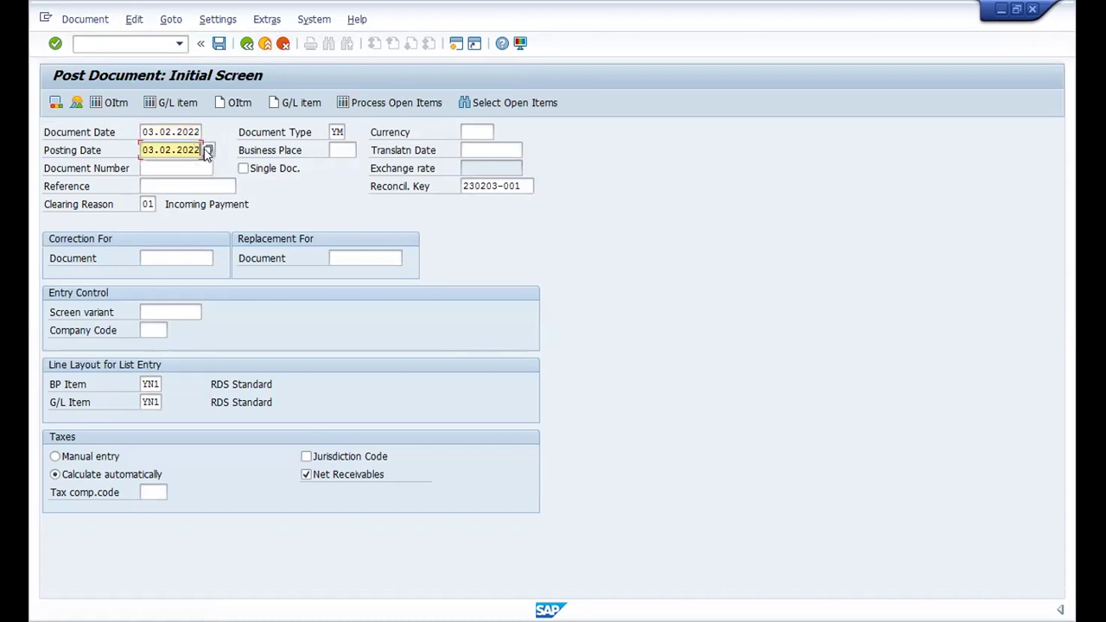
Step: Set the document currency to INR and proceed to the entry of business partner items
left_click(482, 130)
type("Inr")
key("Tab")
left_click(56, 43)
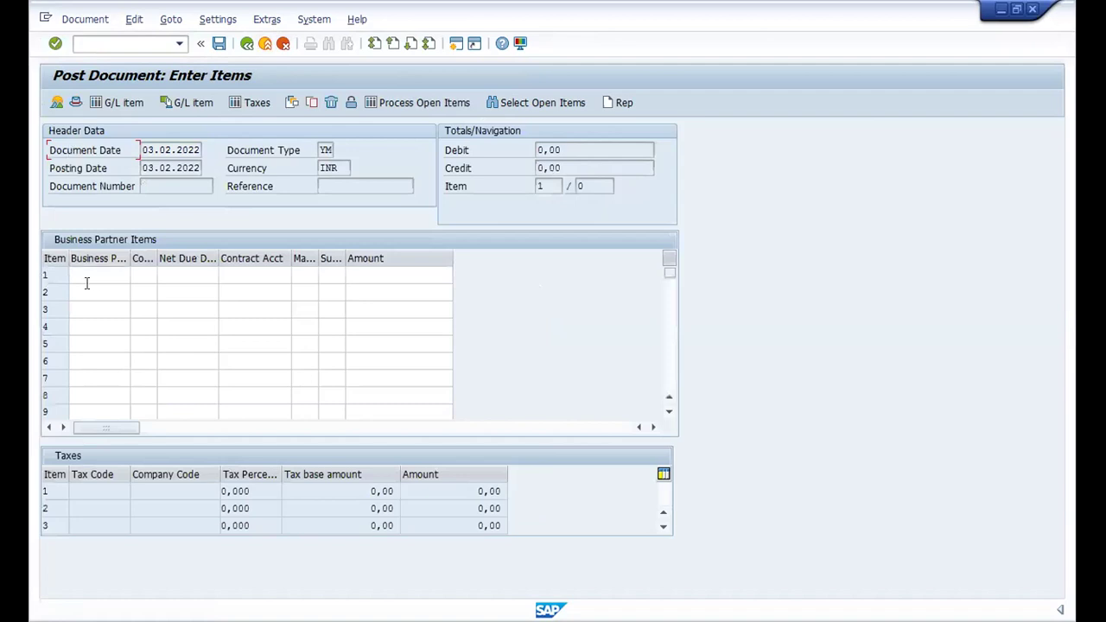
Step: Enter the business partner number in item 1 and set its company code to AIZA
left_click(97, 272)
left_click(137, 277)
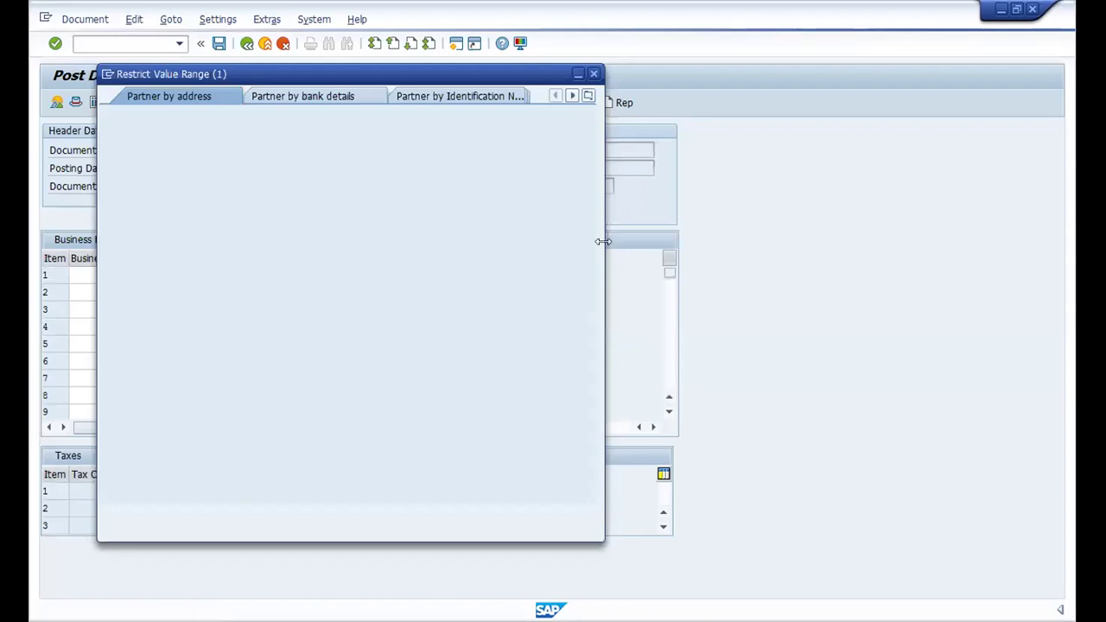
left_click(518, 513)
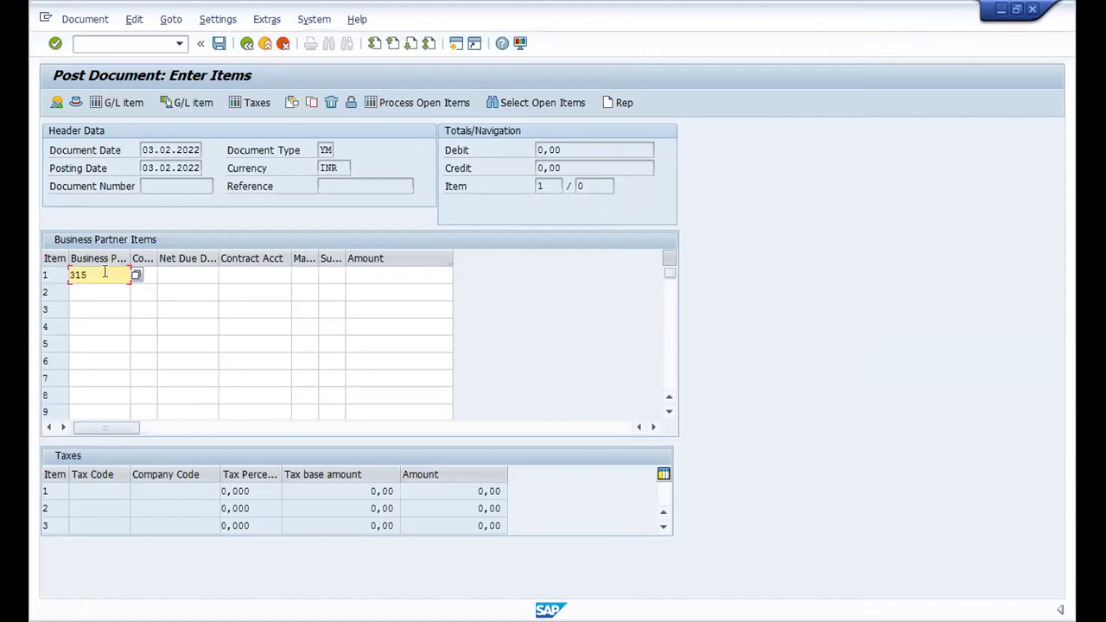
left_click(156, 274)
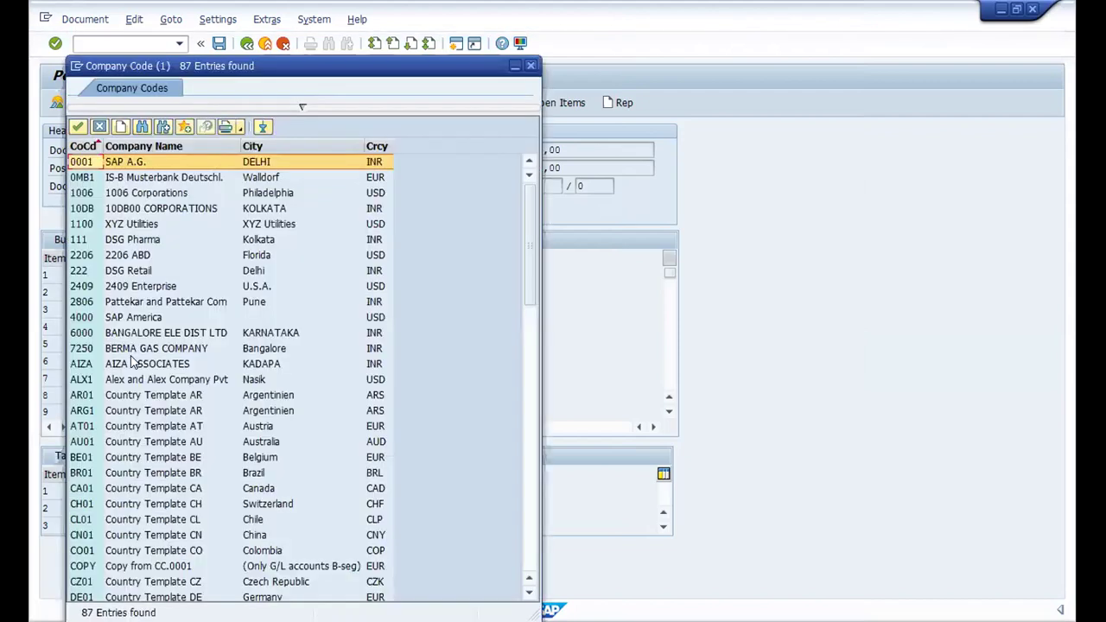
double_click(133, 364)
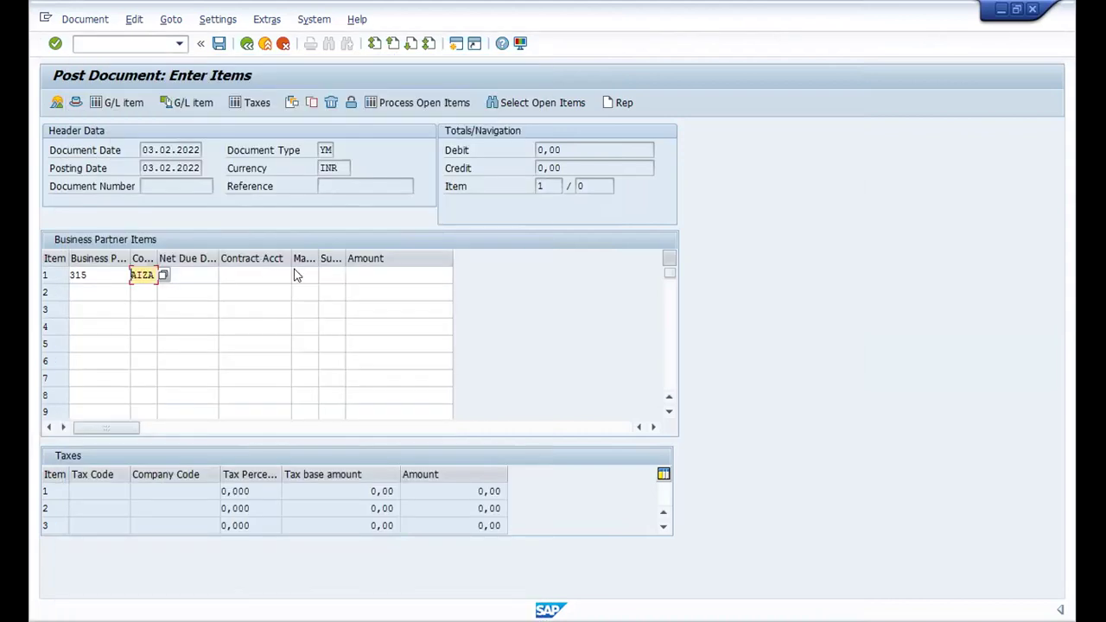
Step: Look up the business partner's contract account and enter it in item 1
left_click(292, 275)
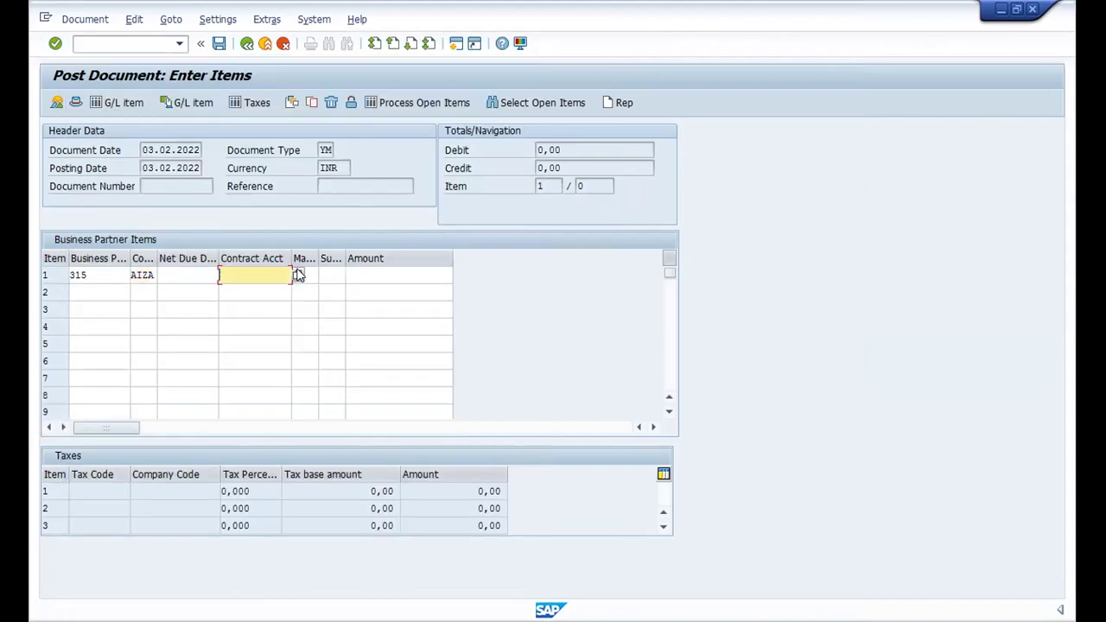
left_click(297, 274)
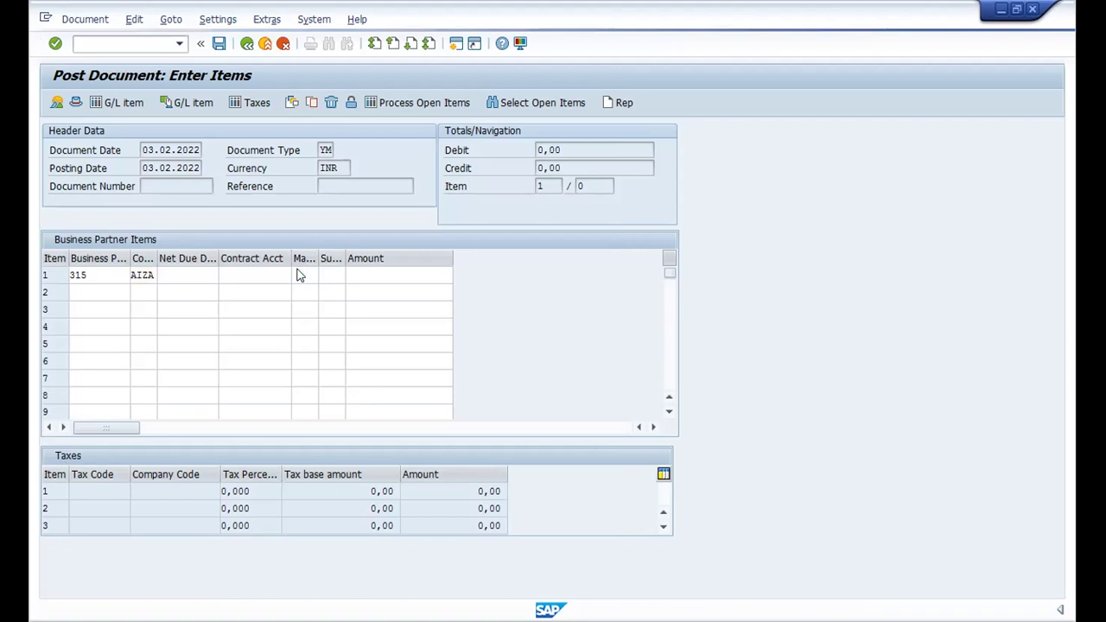
left_click(526, 416)
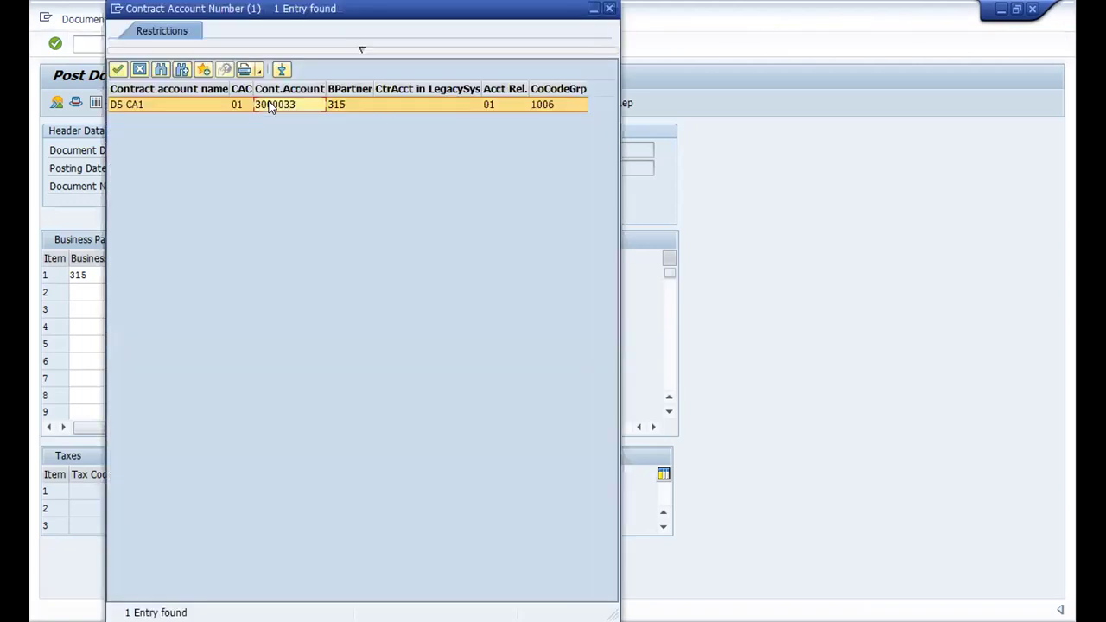
double_click(268, 105)
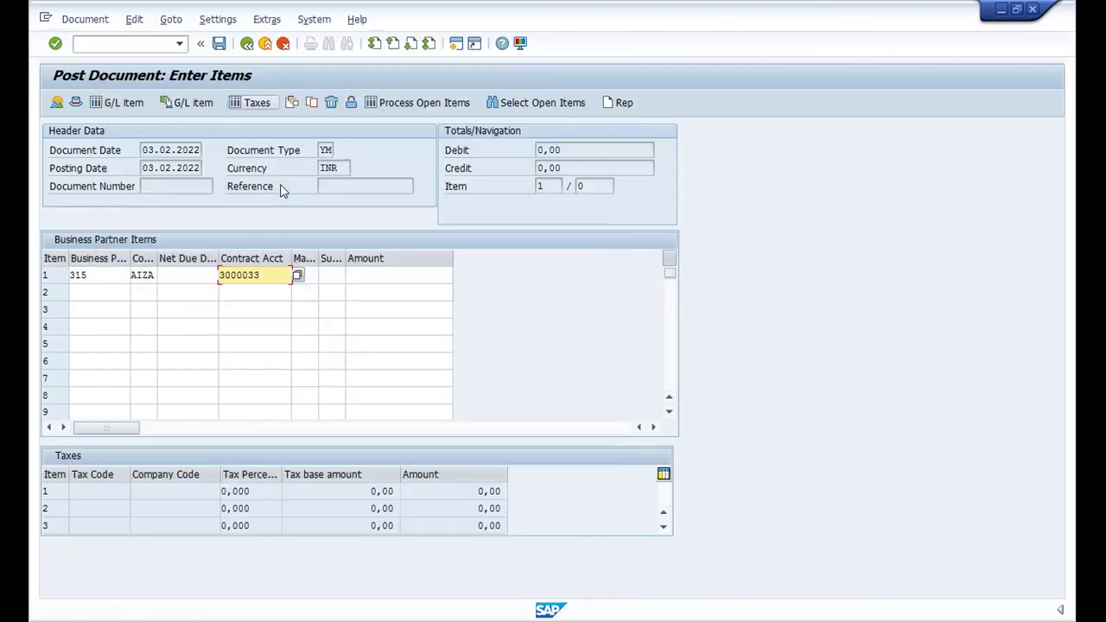
Step: Set both the main transaction and the subtransaction of item 1 to 0010
key("Tab")
left_click(323, 275)
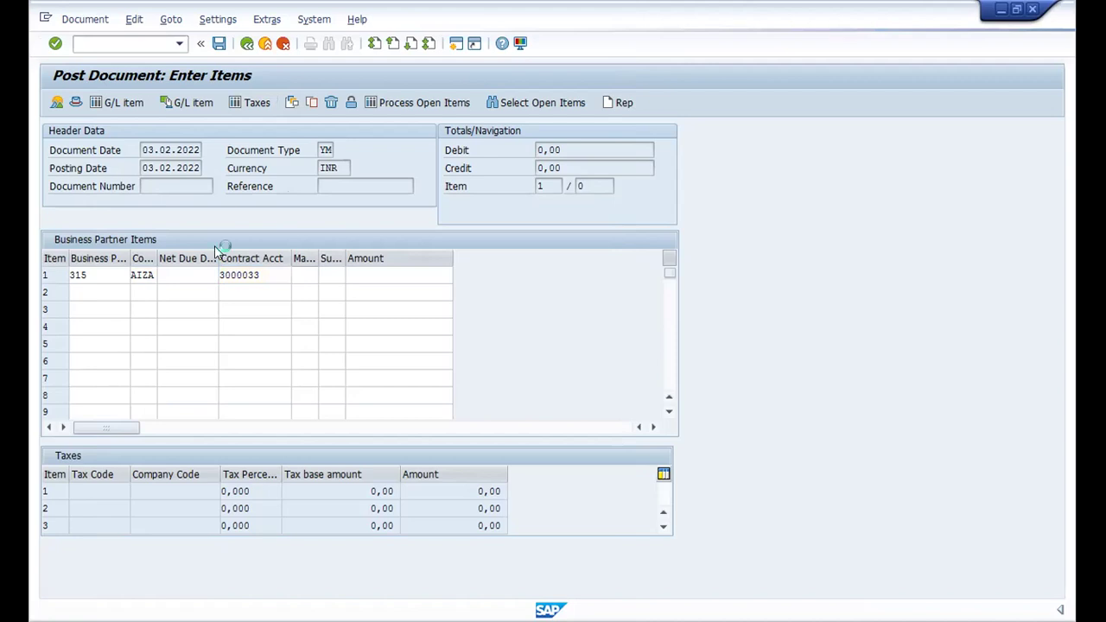
left_click(338, 274)
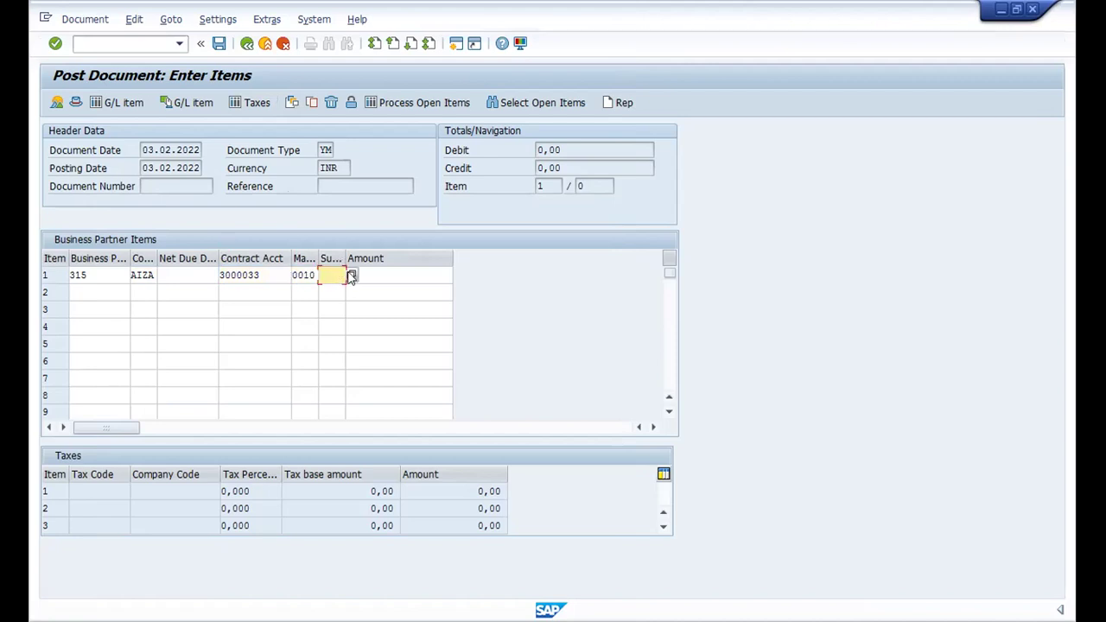
left_click(350, 275)
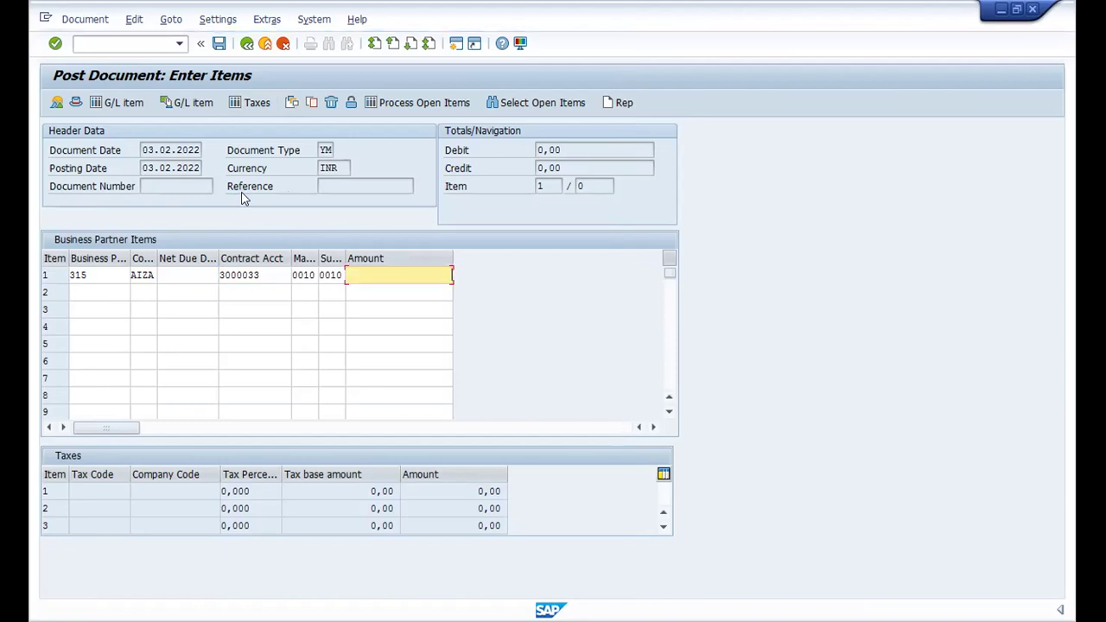
Step: Enter an amount of 1000 for item 1, try to post the document, and dismiss the messages
type("1000")
left_click(219, 44)
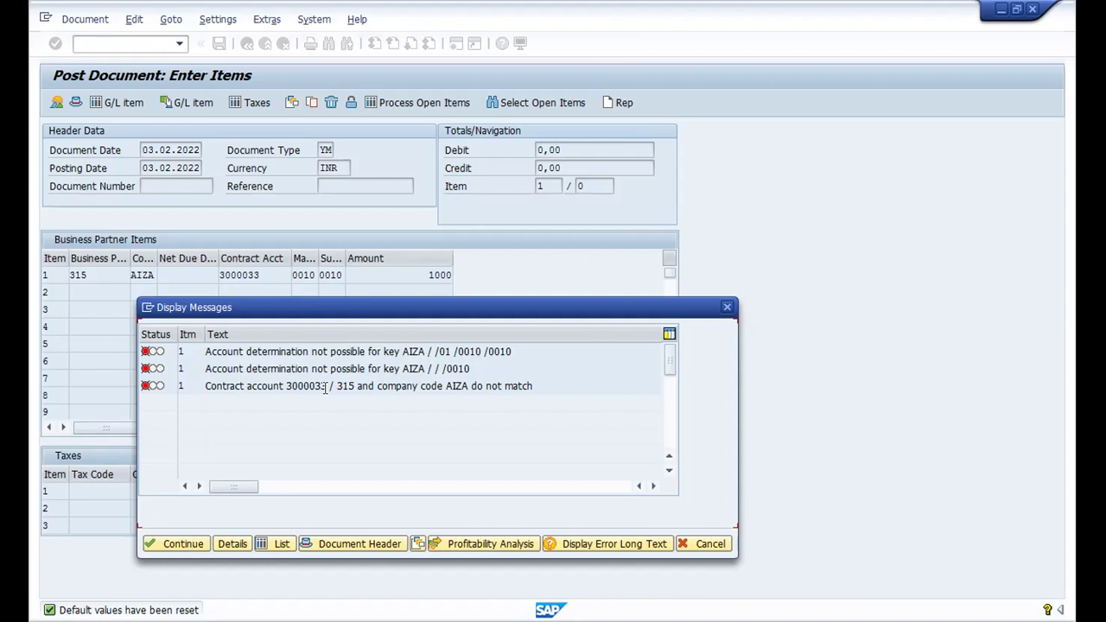
left_click_drag(326, 386, 286, 384)
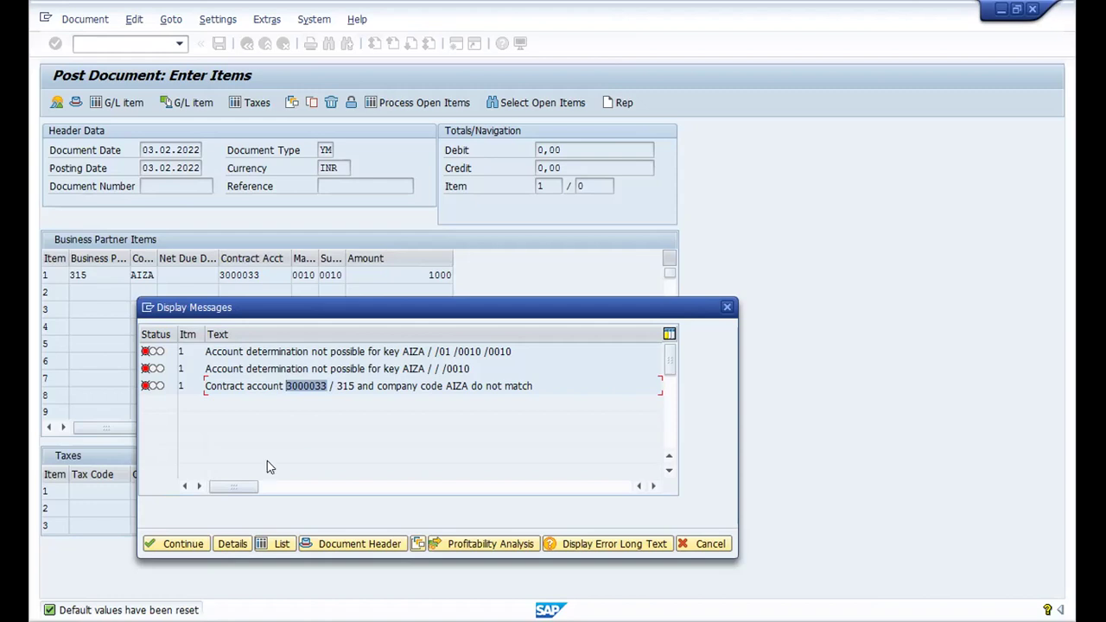
left_click(184, 544)
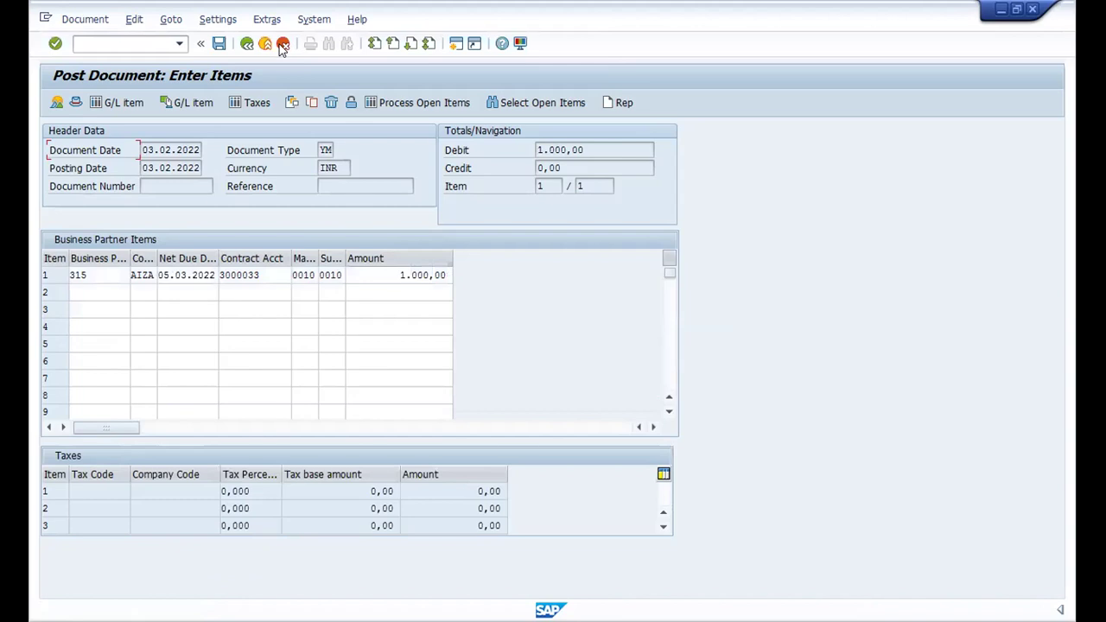
Step: Exit the document posting without saving and return to SAP Easy Access
left_click(265, 45)
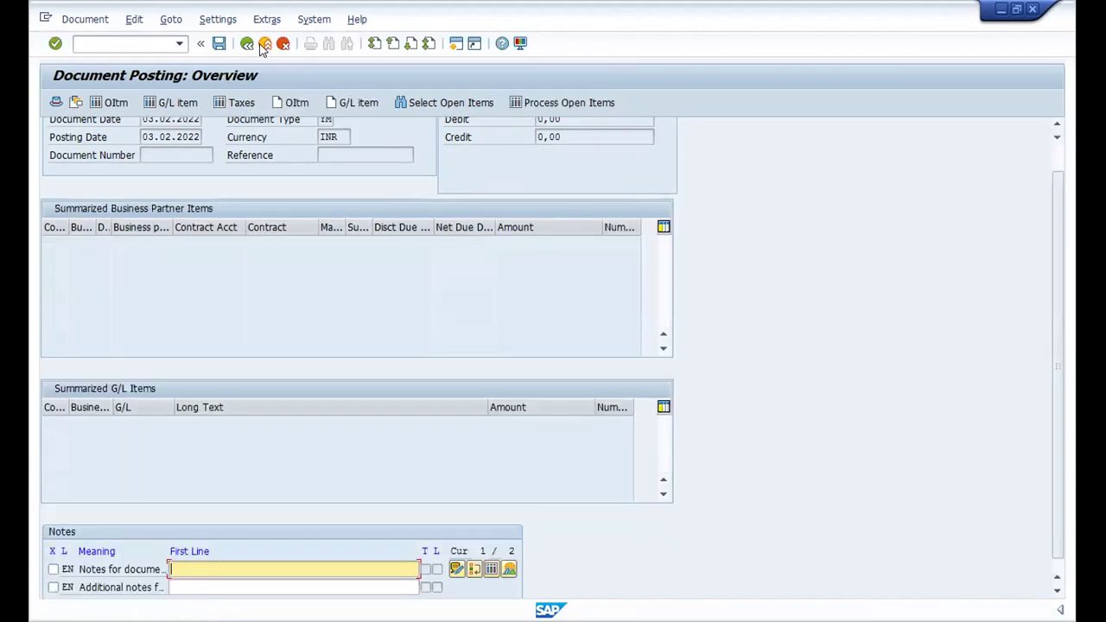
left_click(265, 45)
left_click(264, 45)
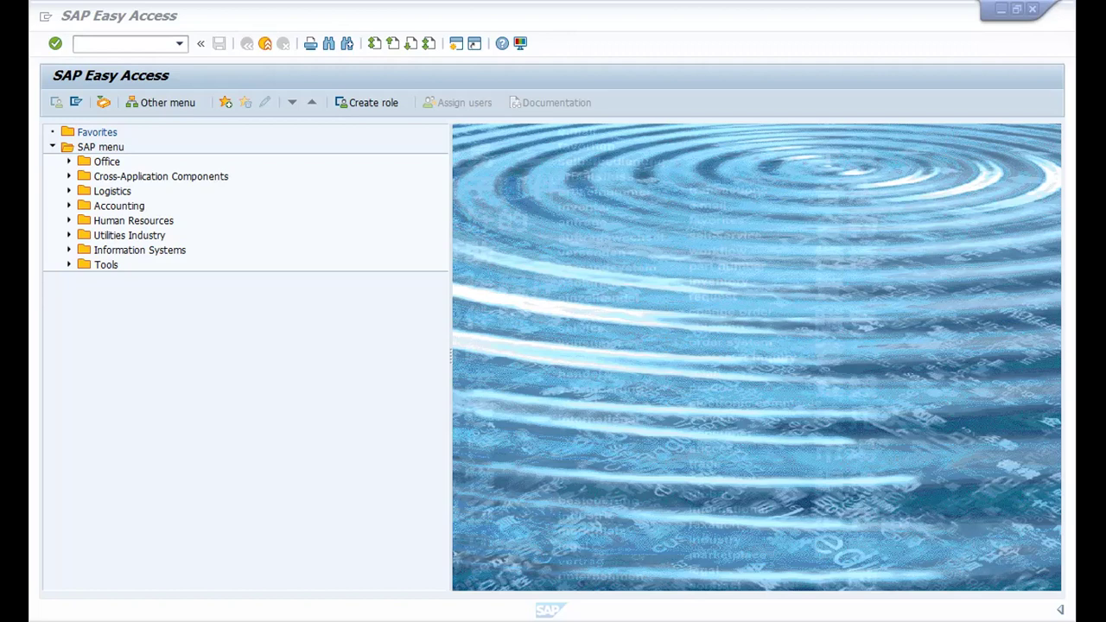
Step: Switch to the Intro.docx notes in Word and review the Day 15 instructions for displaying table BUT000 with TCode SE11
left_click(630, 385)
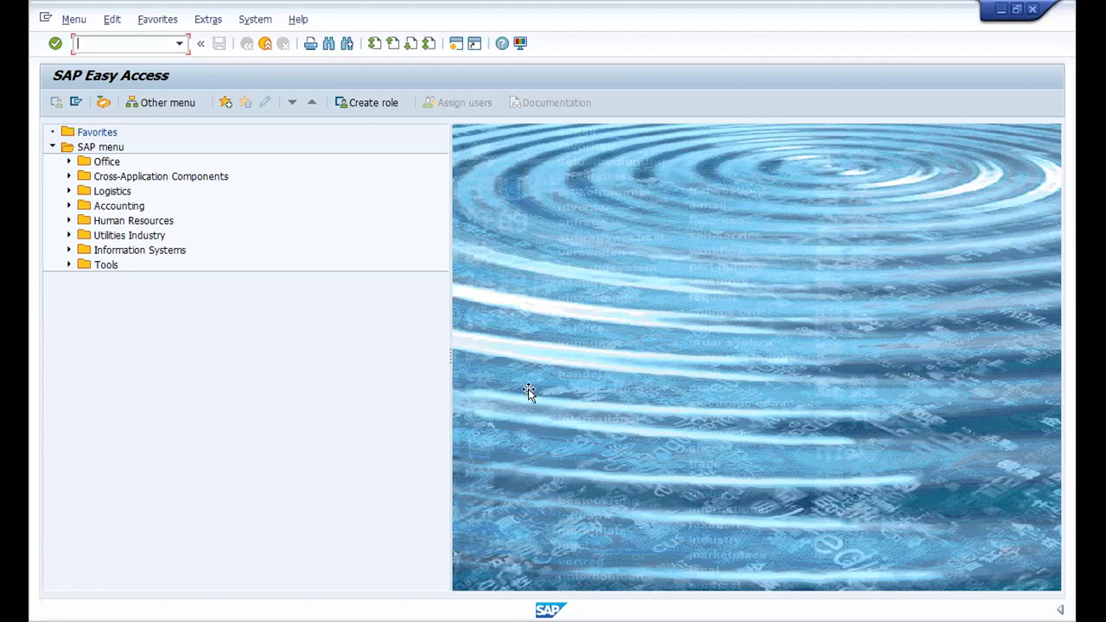
key("alt+Tab")
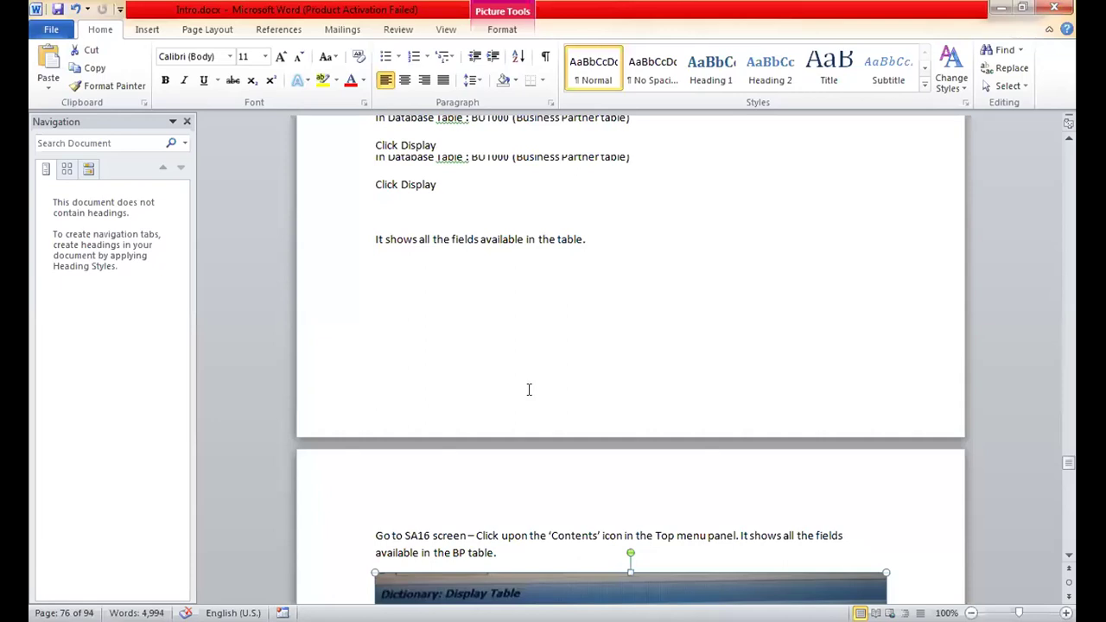
scroll(529, 390, "up", 10)
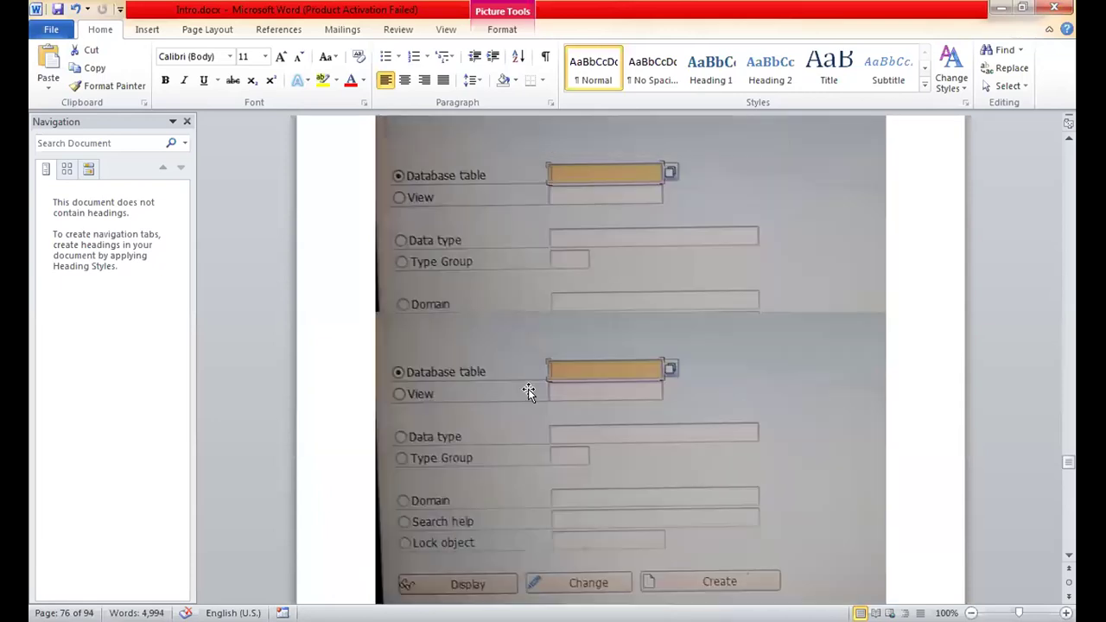
scroll(528, 389, "up", 3)
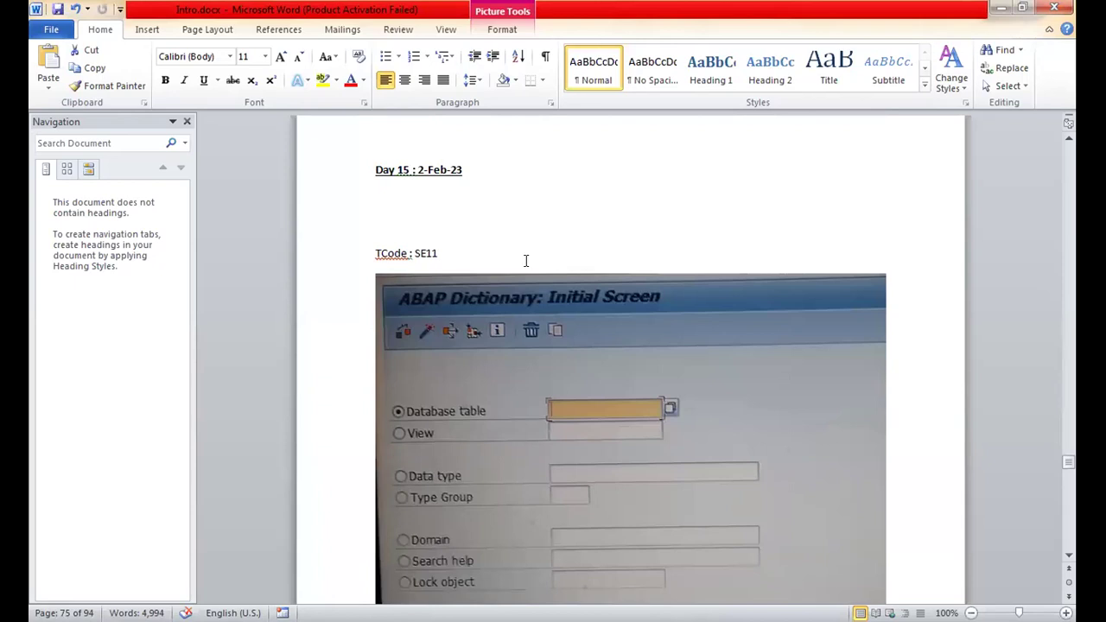
scroll(526, 263, "down", 3)
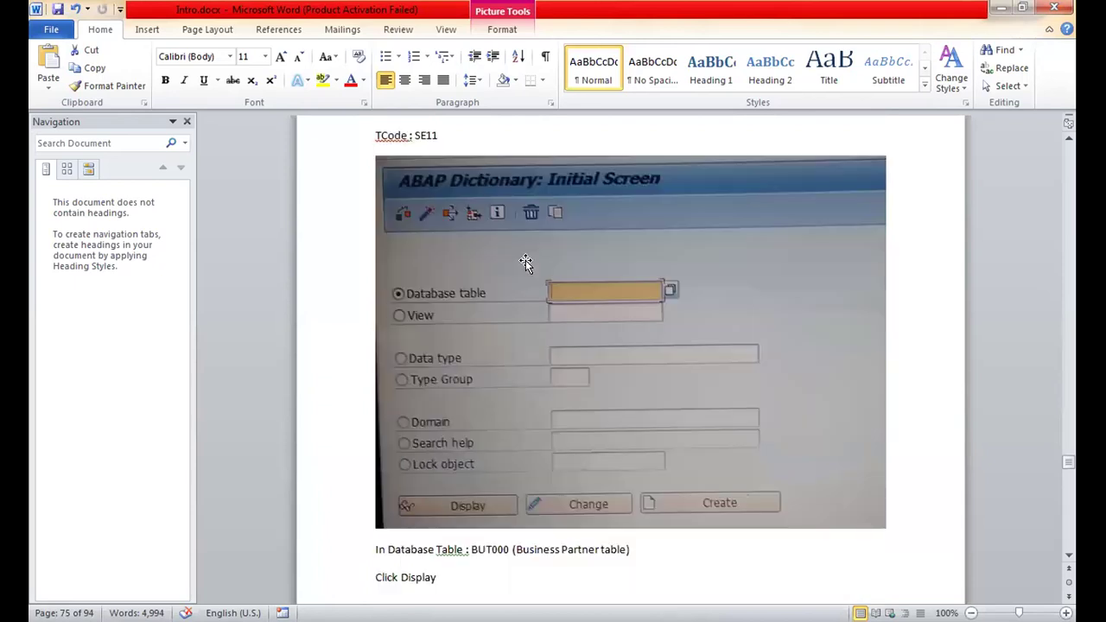
scroll(526, 262, "down", 2)
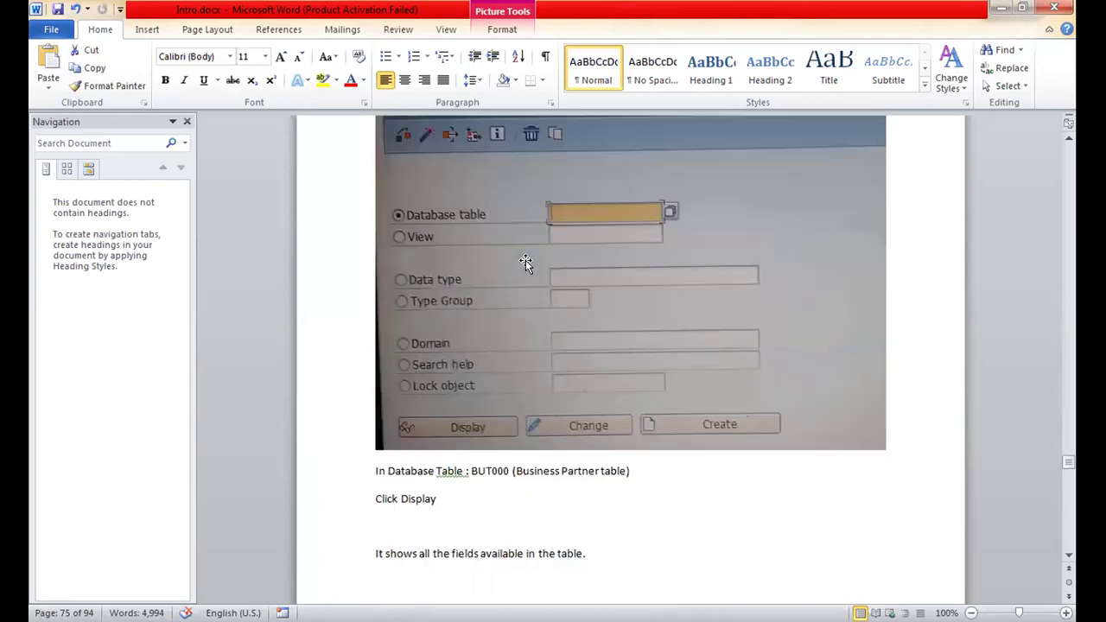
scroll(525, 263, "down", 3)
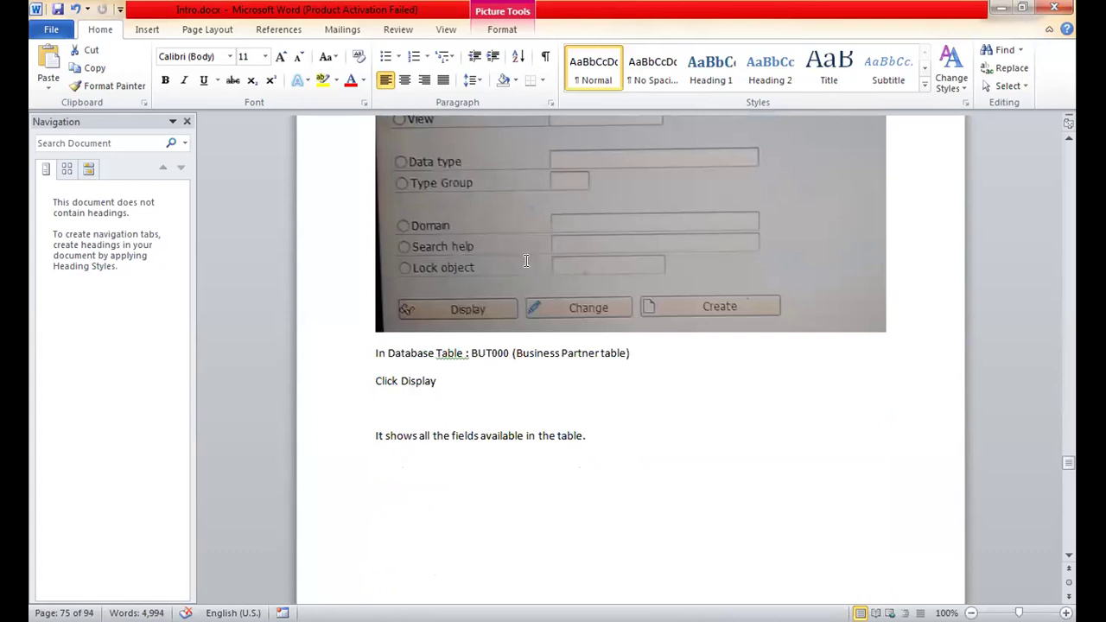
scroll(526, 261, "down", 3)
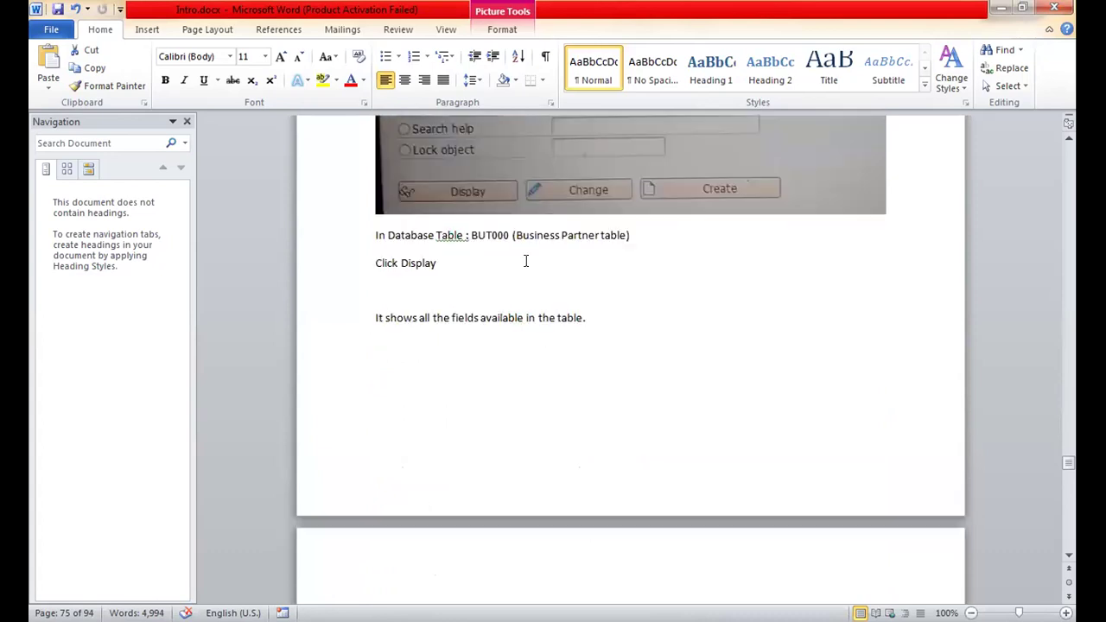
scroll(526, 261, "down", 3)
scroll(525, 261, "down", 4)
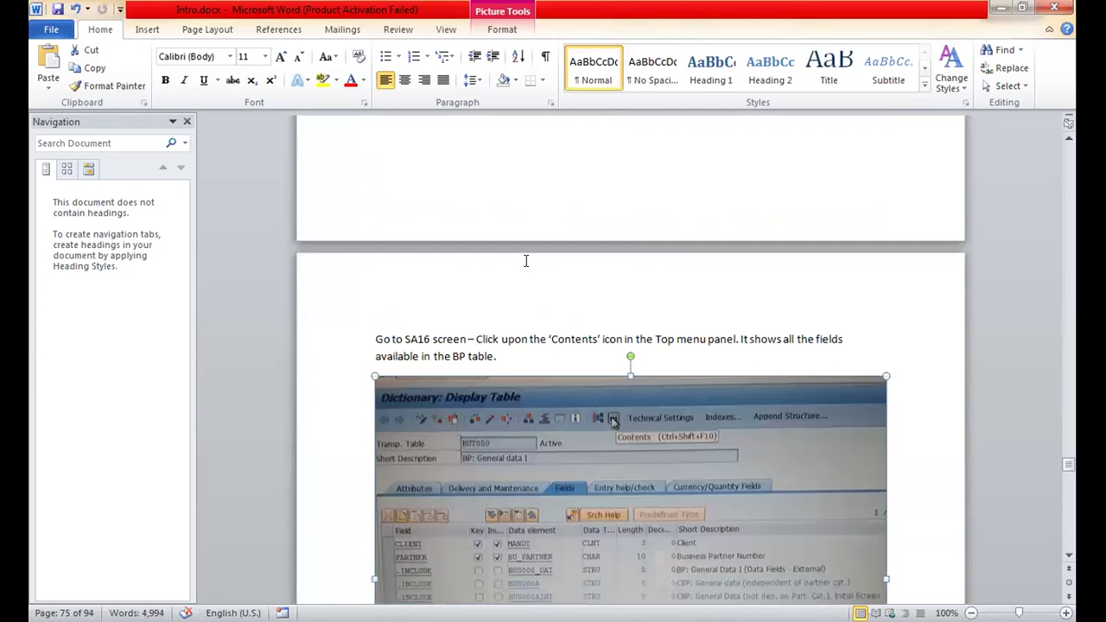
Step: Review the notes on opening the contents of table BUT000 from the Dictionary: Display Table screen
scroll(525, 263, "down", 3)
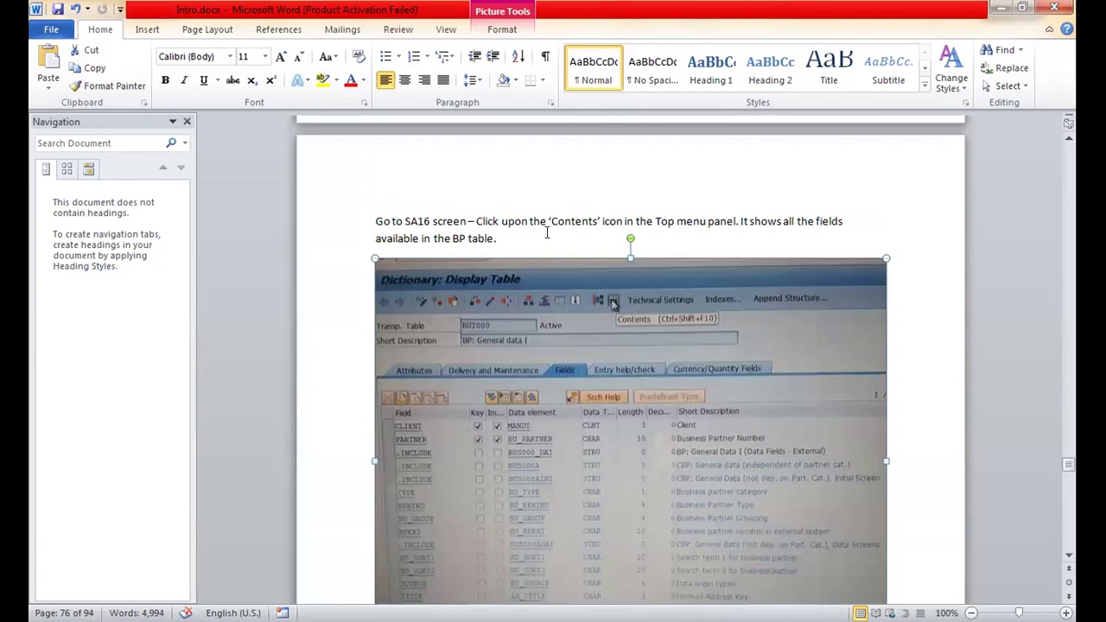
scroll(546, 231, "up", 10)
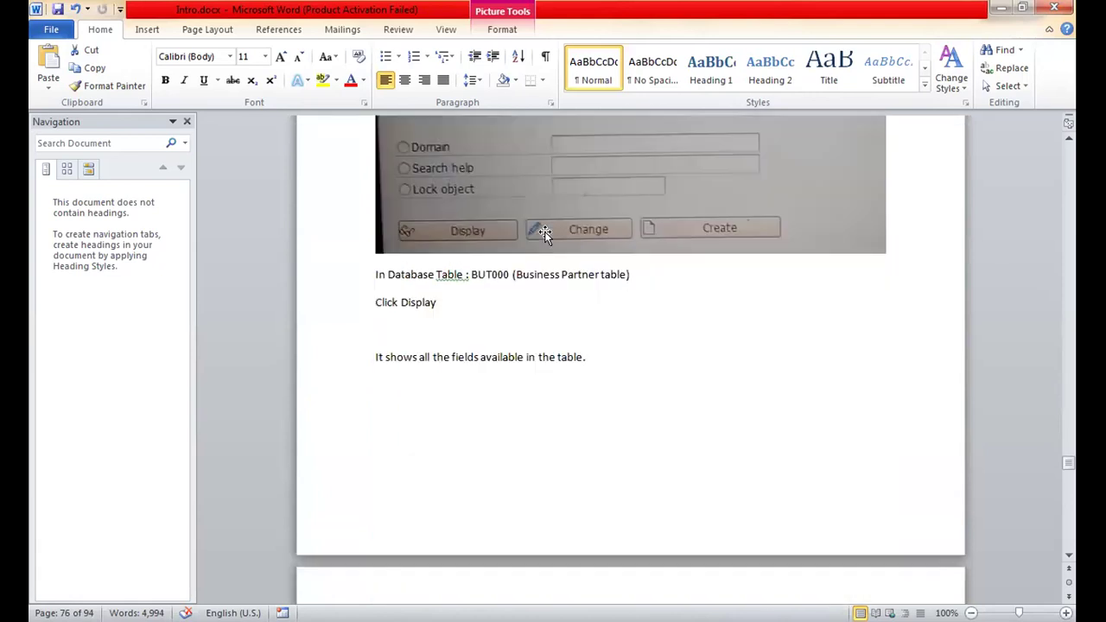
scroll(545, 233, "up", 5)
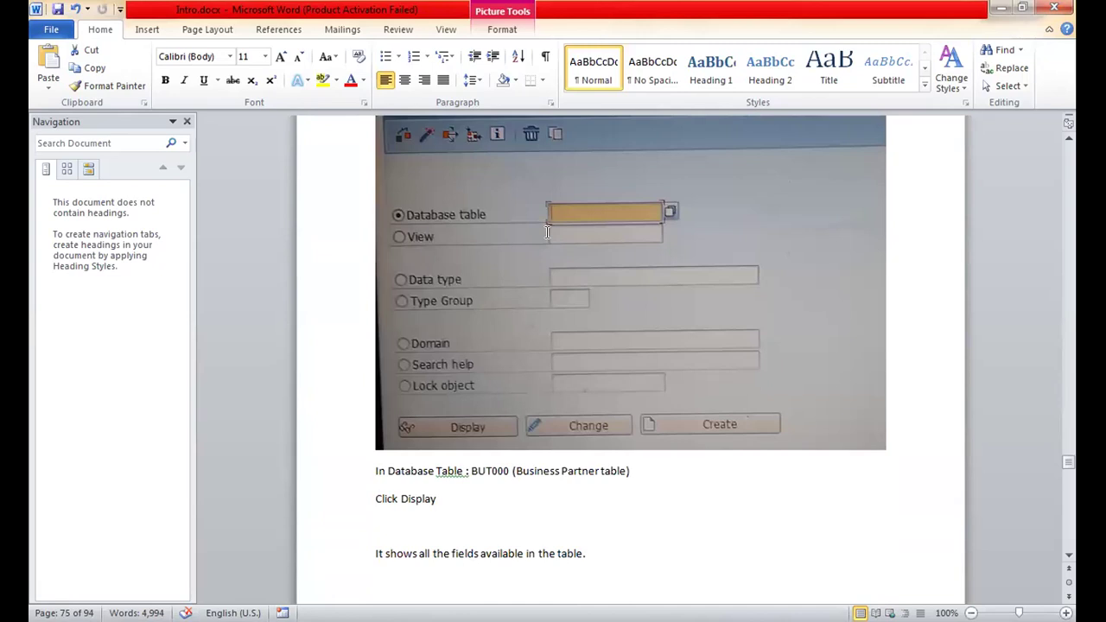
scroll(546, 232, "down", 10)
scroll(546, 231, "down", 4)
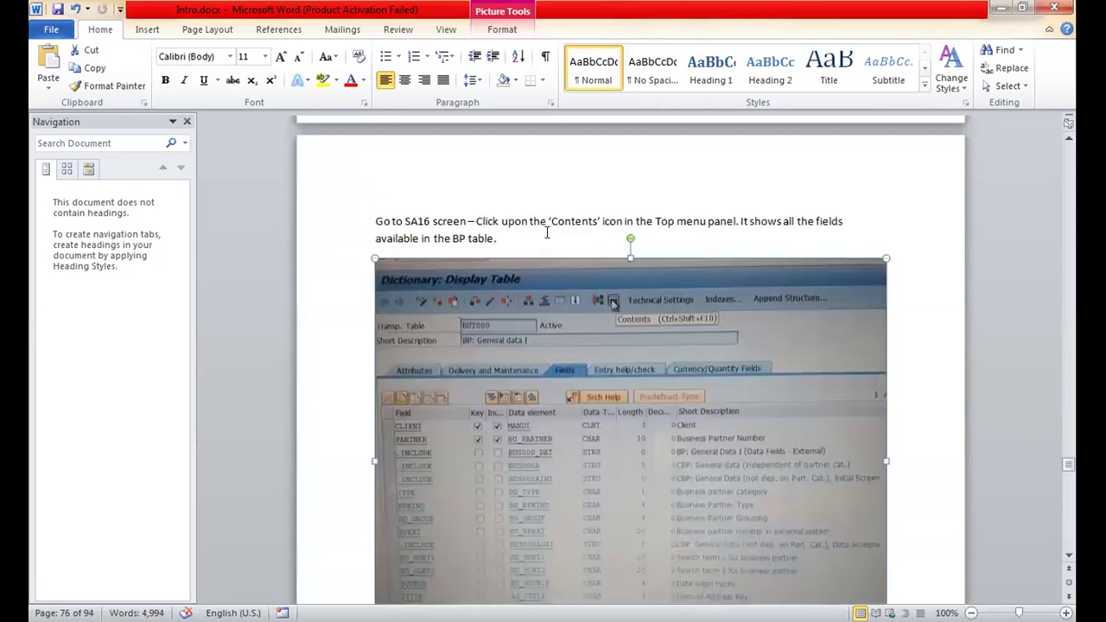
scroll(546, 235, "down", 4)
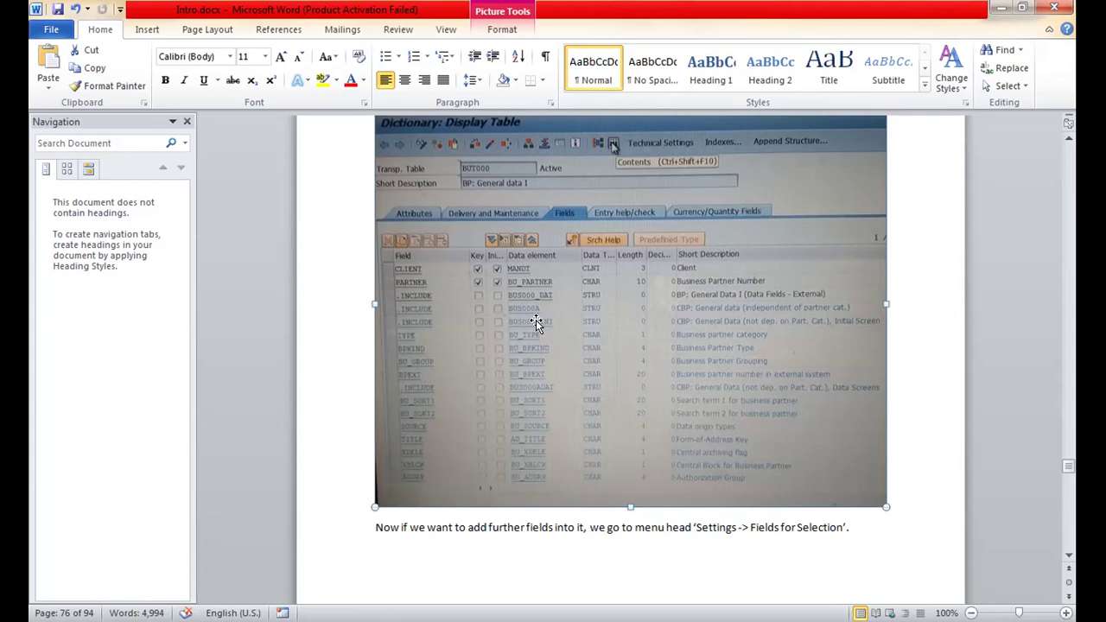
Step: Read the notes on adding SOURCE and TITLE to the BUT000 selection screen with Fields for Selection
scroll(535, 321, "down", 2)
scroll(535, 324, "down", 3)
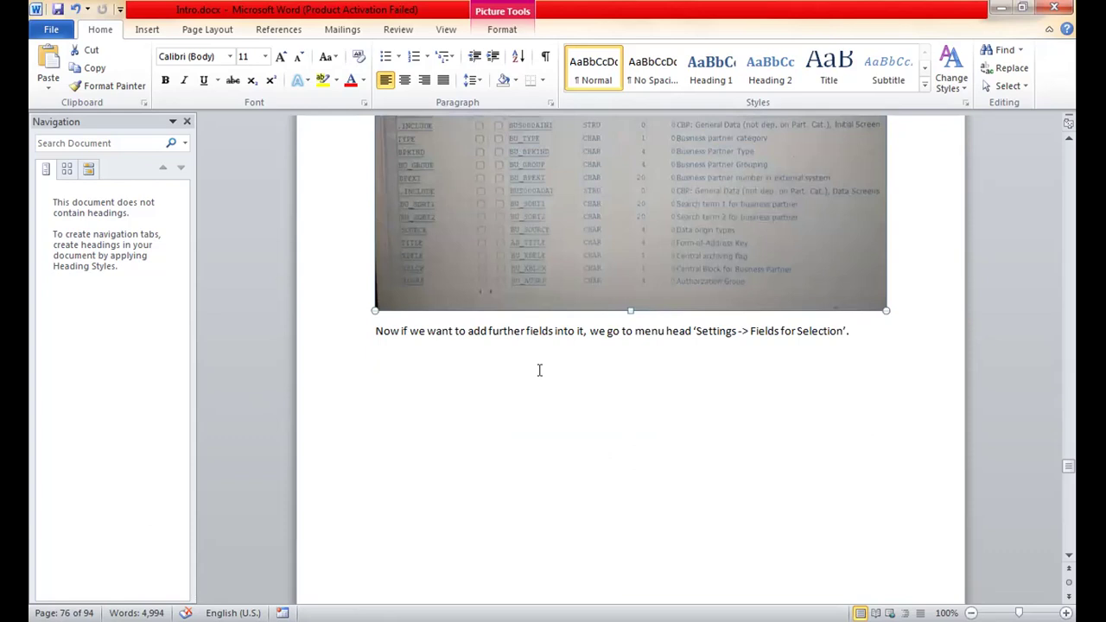
scroll(539, 370, "down", 4)
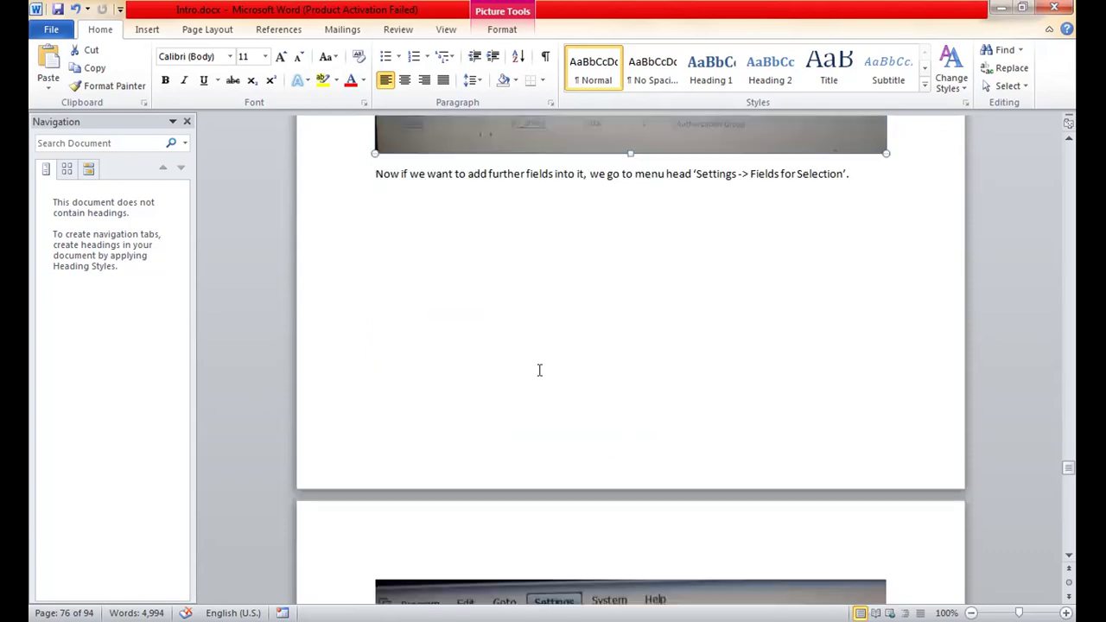
scroll(539, 370, "down", 6)
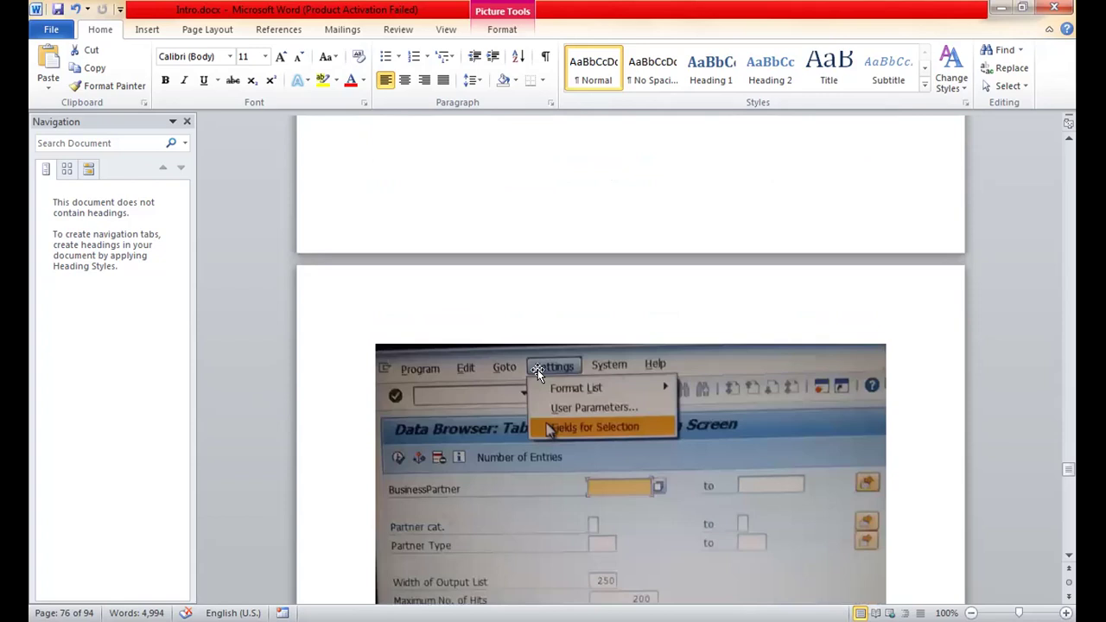
scroll(538, 370, "down", 4)
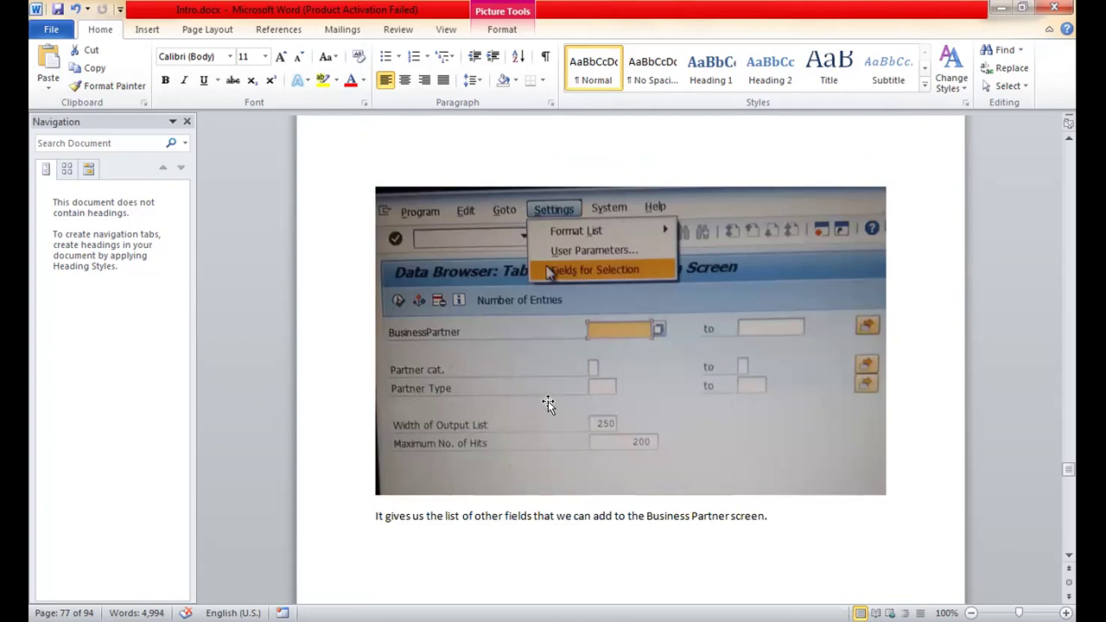
scroll(547, 401, "down", 2)
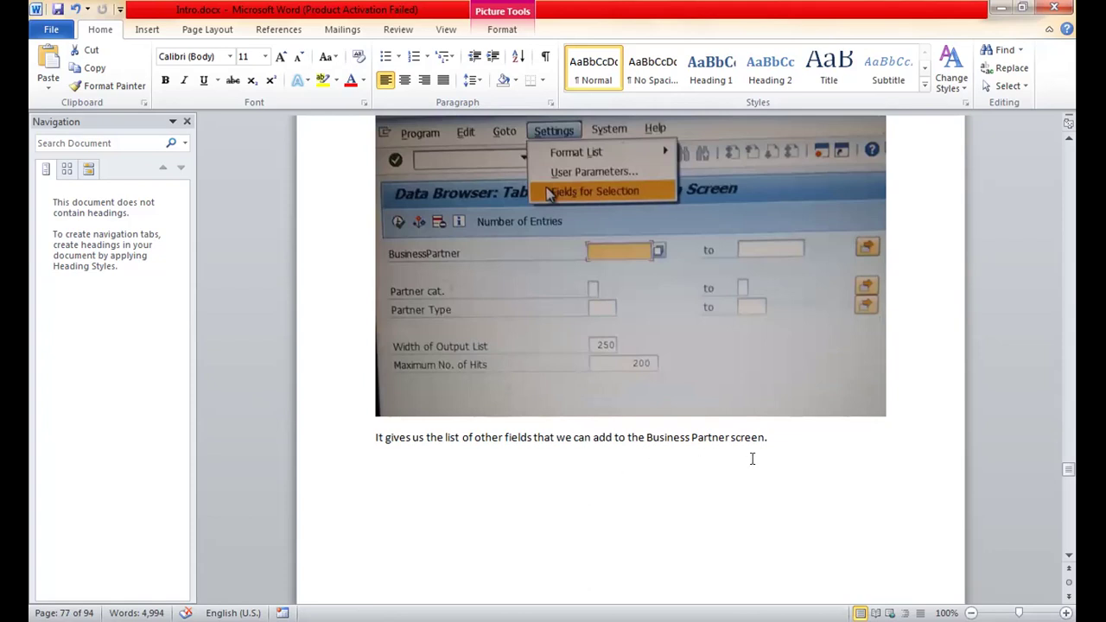
scroll(752, 459, "down", 12)
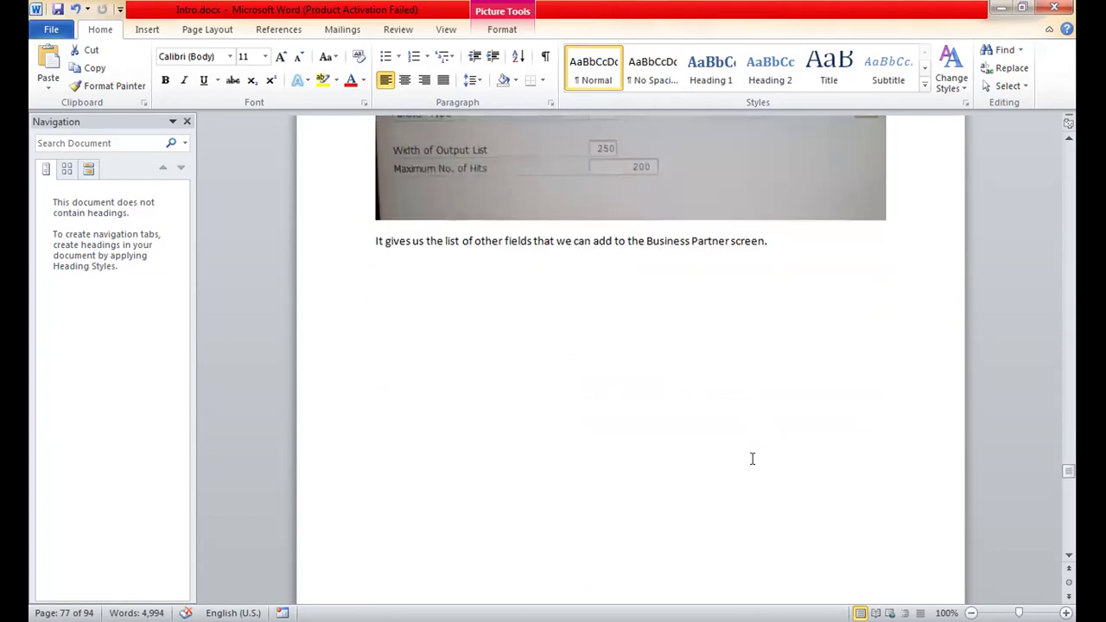
scroll(750, 458, "down", 5)
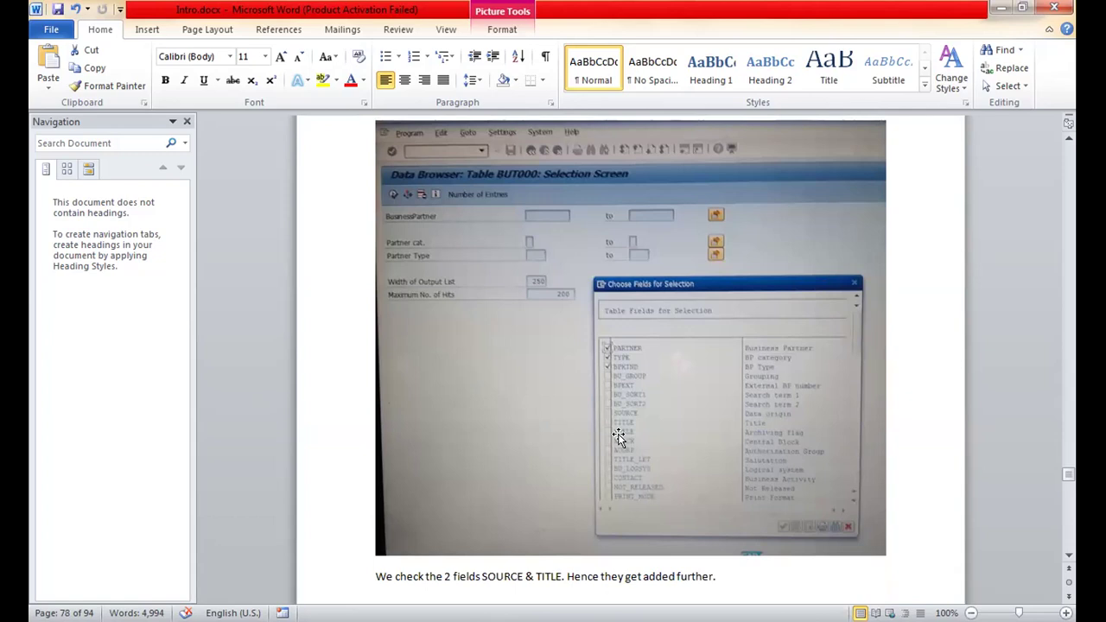
scroll(619, 437, "down", 4)
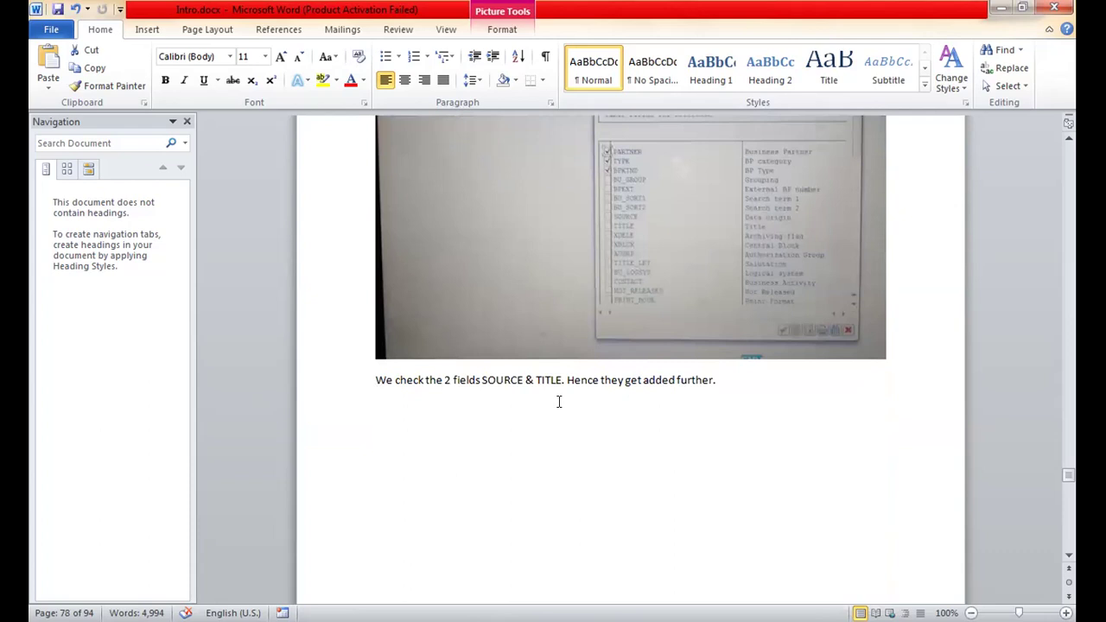
scroll(559, 401, "down", 11)
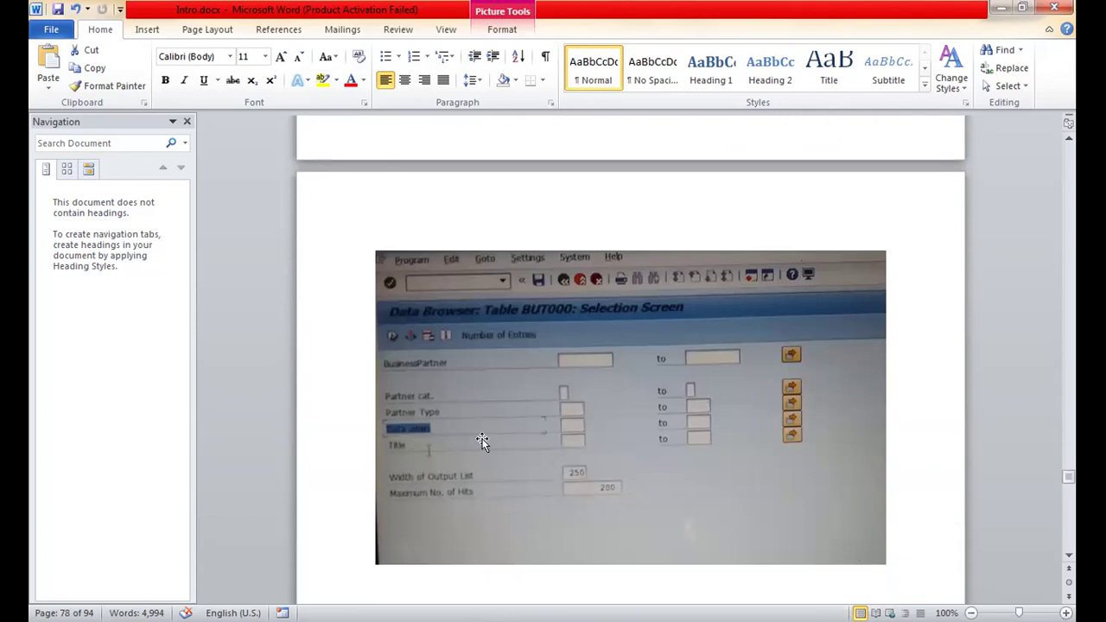
Step: Study the notes on switching between Field Label and Field Name in User Parameters, and highlight TYPE in the field name list
scroll(482, 441, "down", 4)
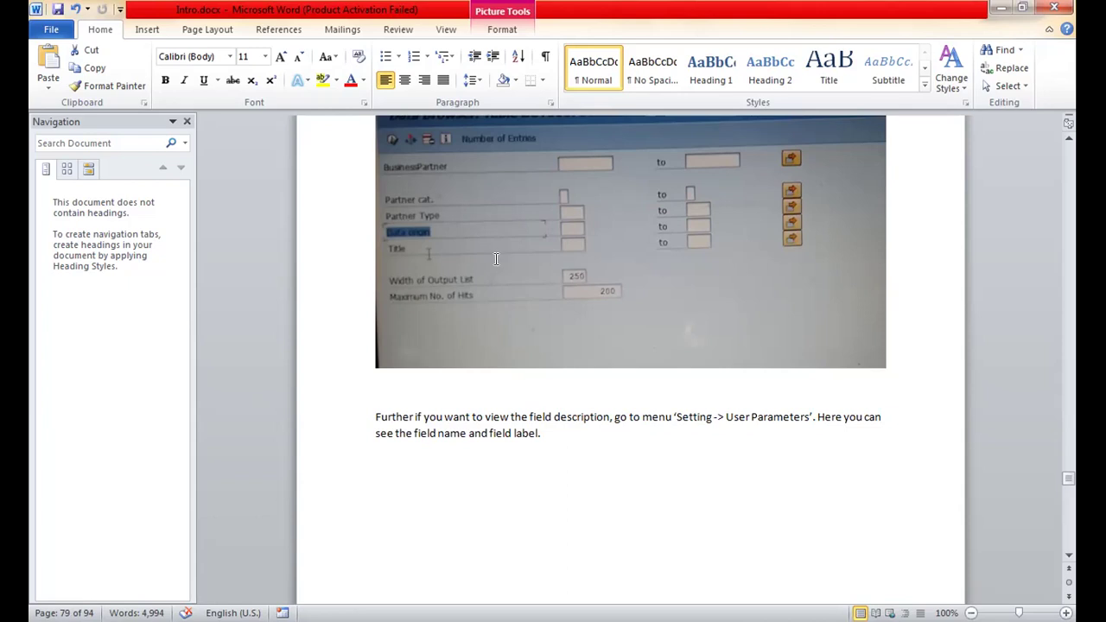
scroll(495, 260, "down", 3)
scroll(495, 259, "down", 9)
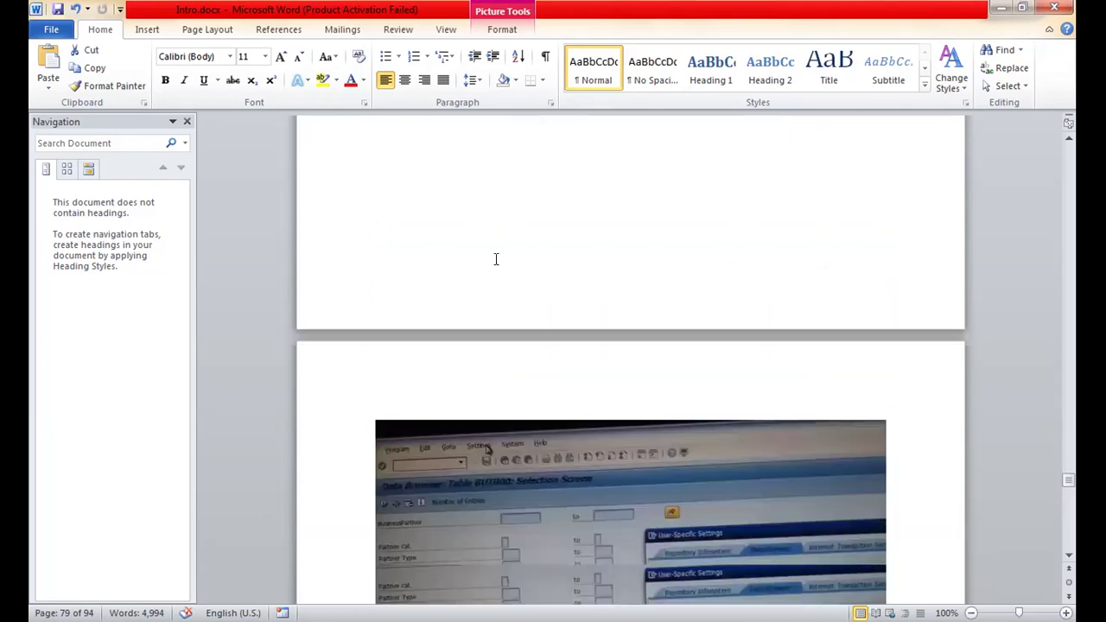
scroll(496, 259, "down", 2)
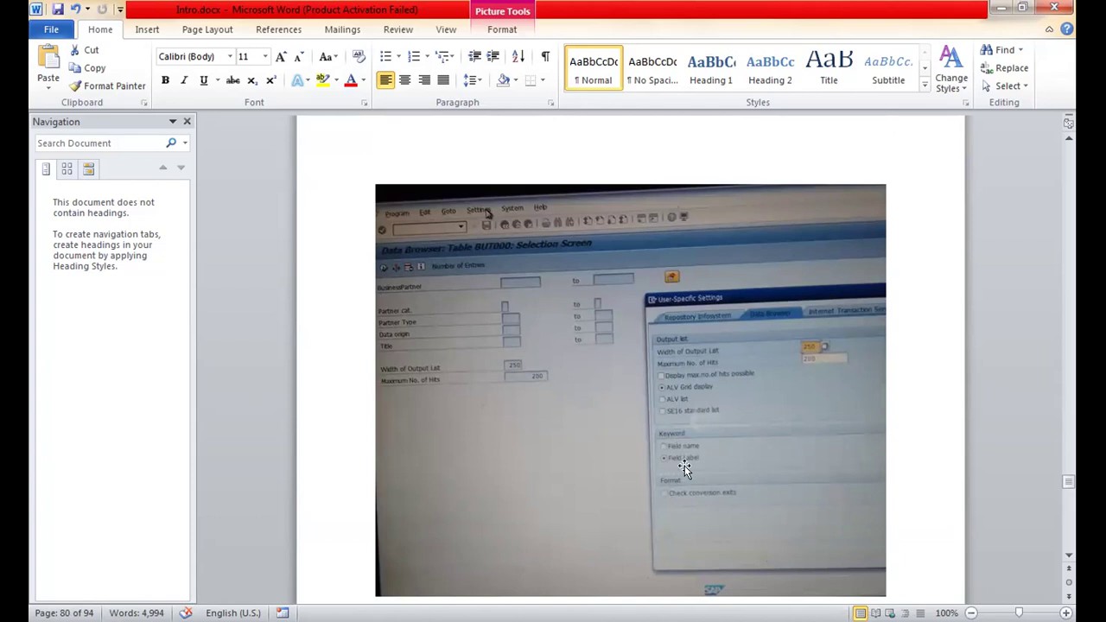
scroll(685, 465, "down", 4)
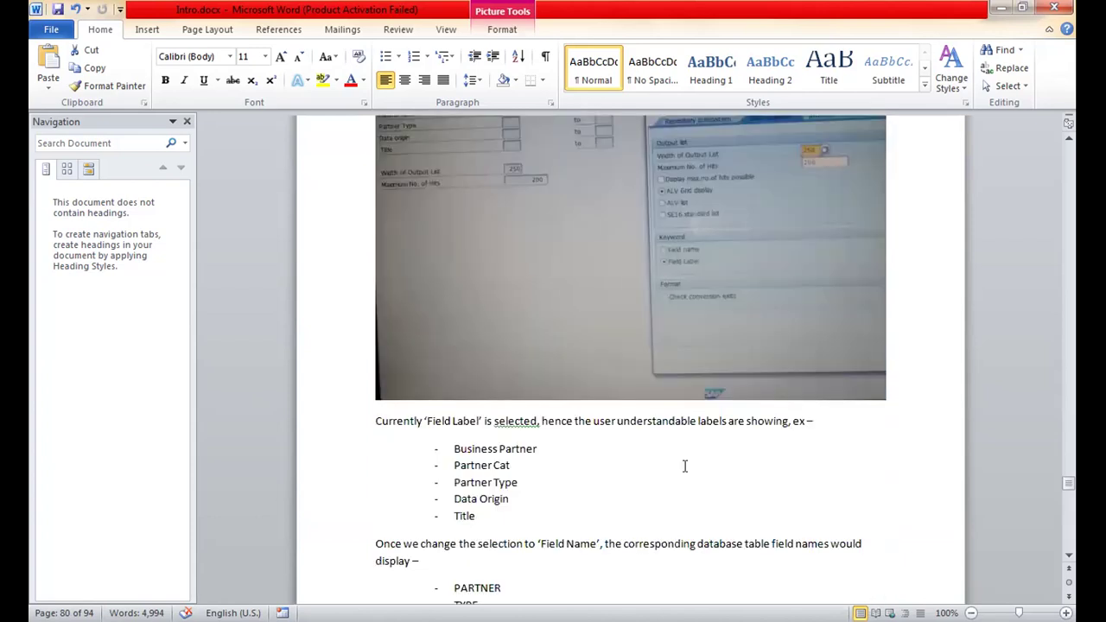
scroll(685, 466, "down", 2)
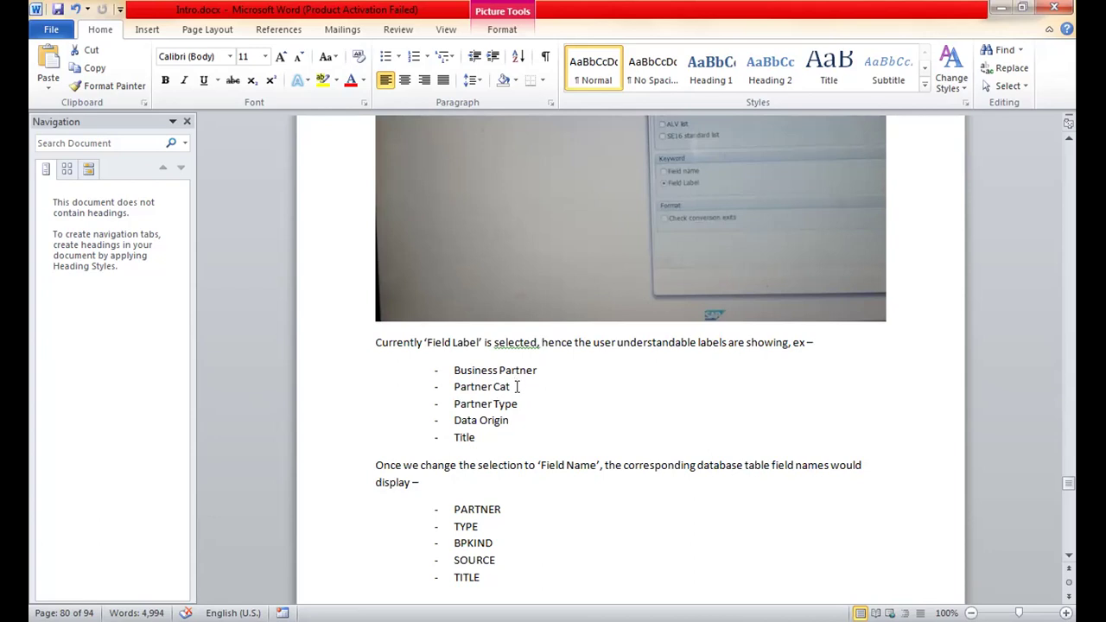
double_click(467, 526)
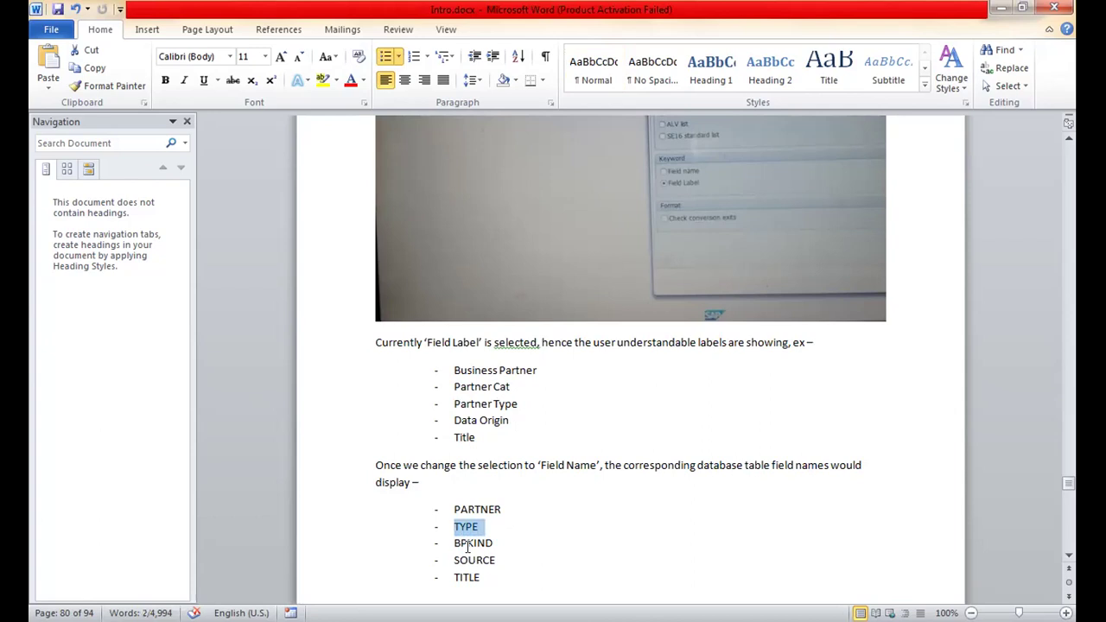
scroll(467, 544, "down", 3)
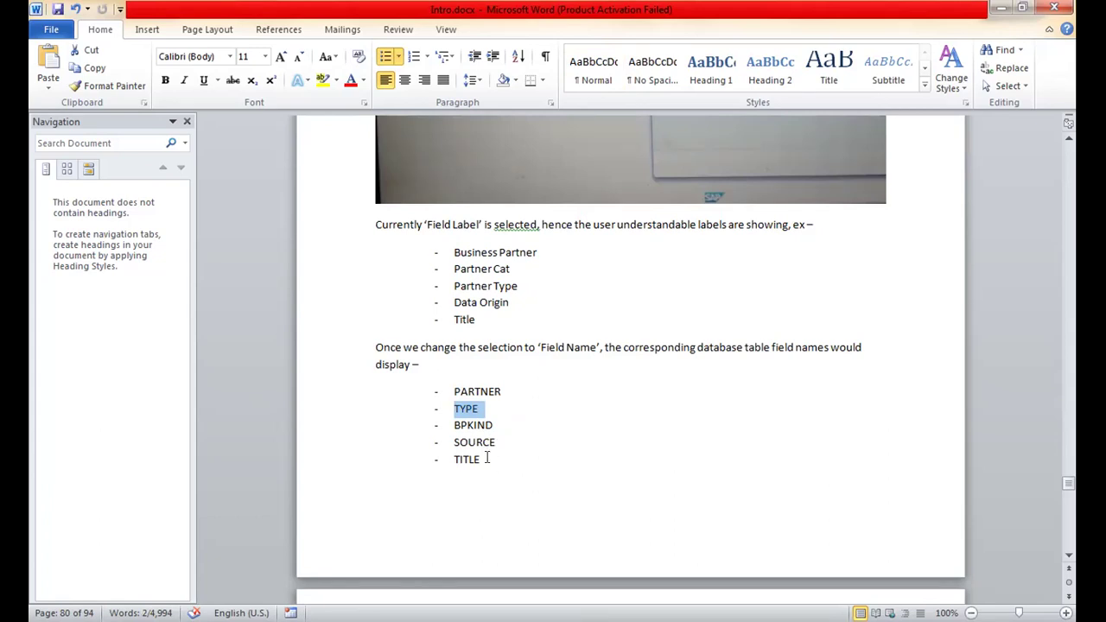
scroll(487, 458, "down", 8)
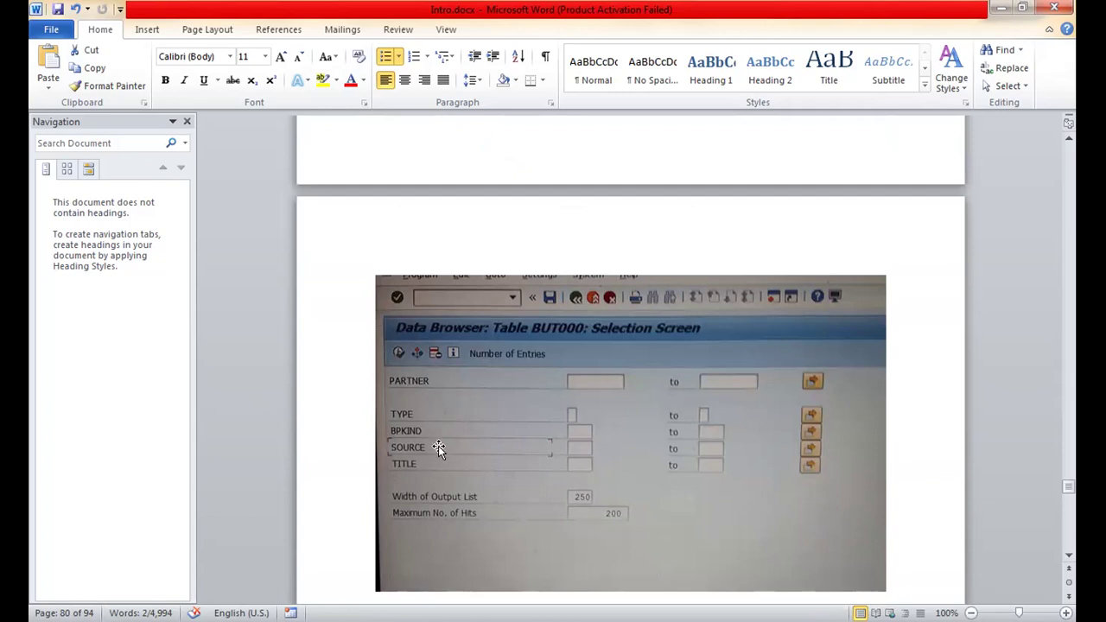
Step: Read the notes on entering a business partner value in the BUT000 selection screen and executing it to display the record
scroll(438, 446, "down", 5)
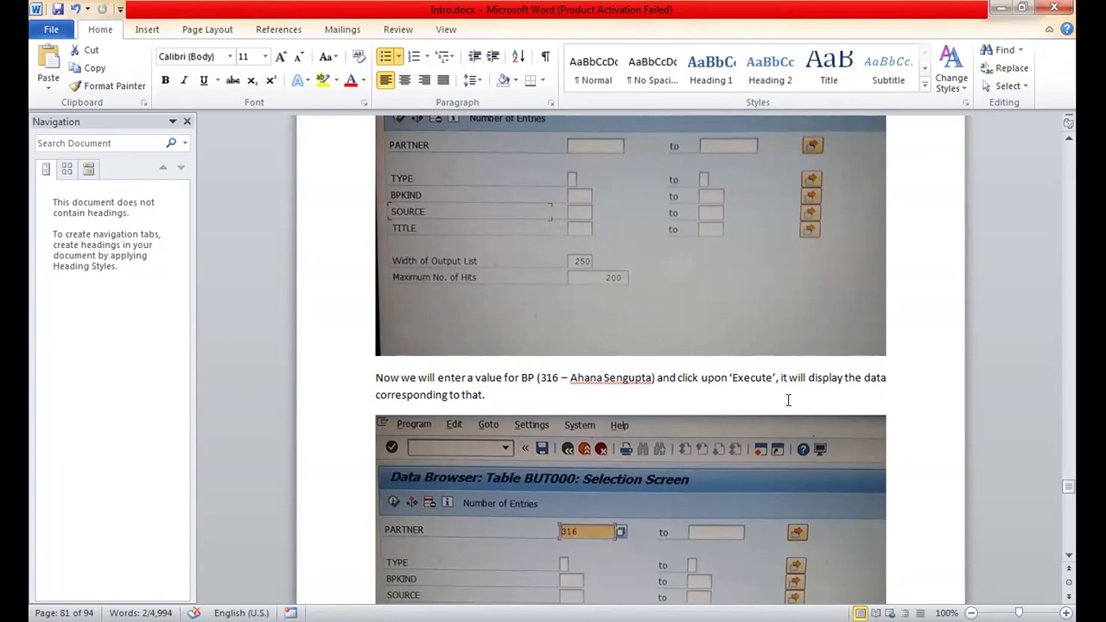
scroll(788, 399, "down", 5)
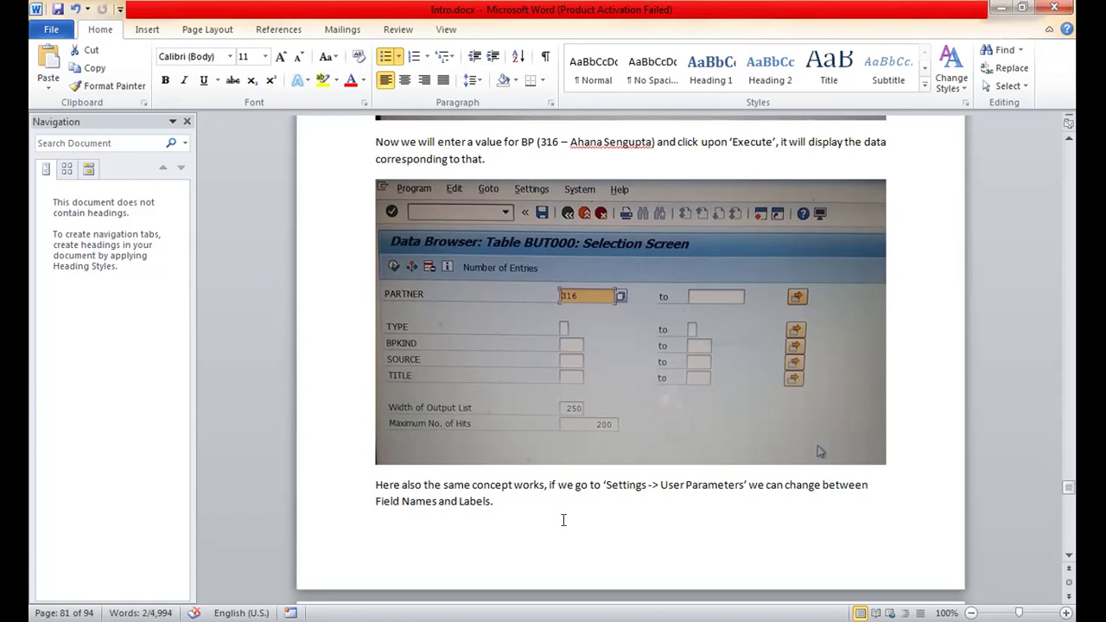
scroll(564, 519, "down", 6)
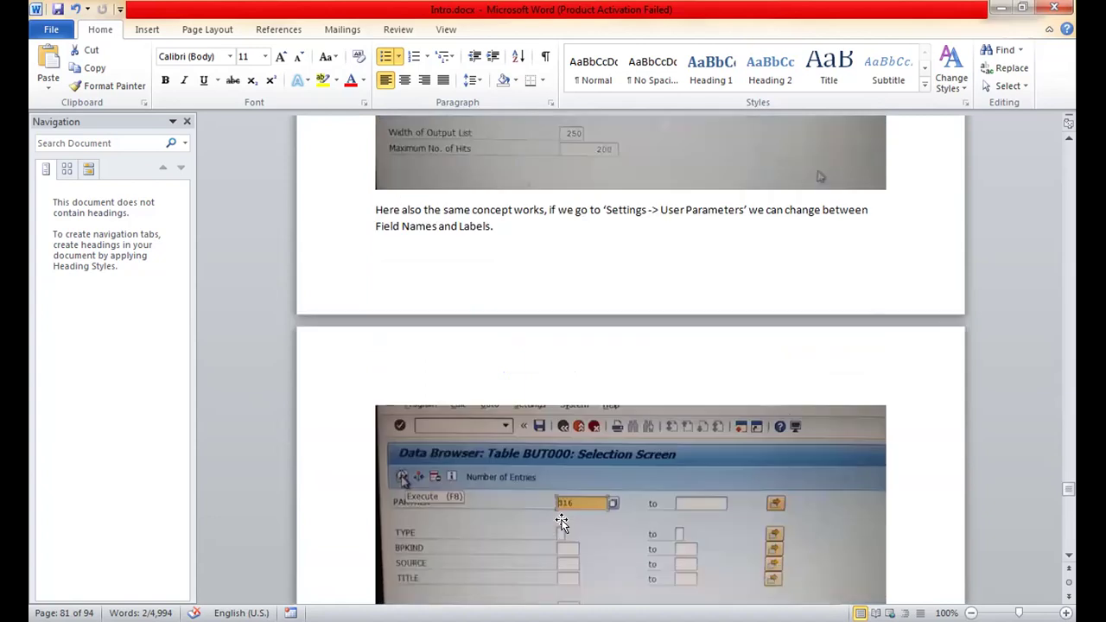
scroll(562, 522, "down", 2)
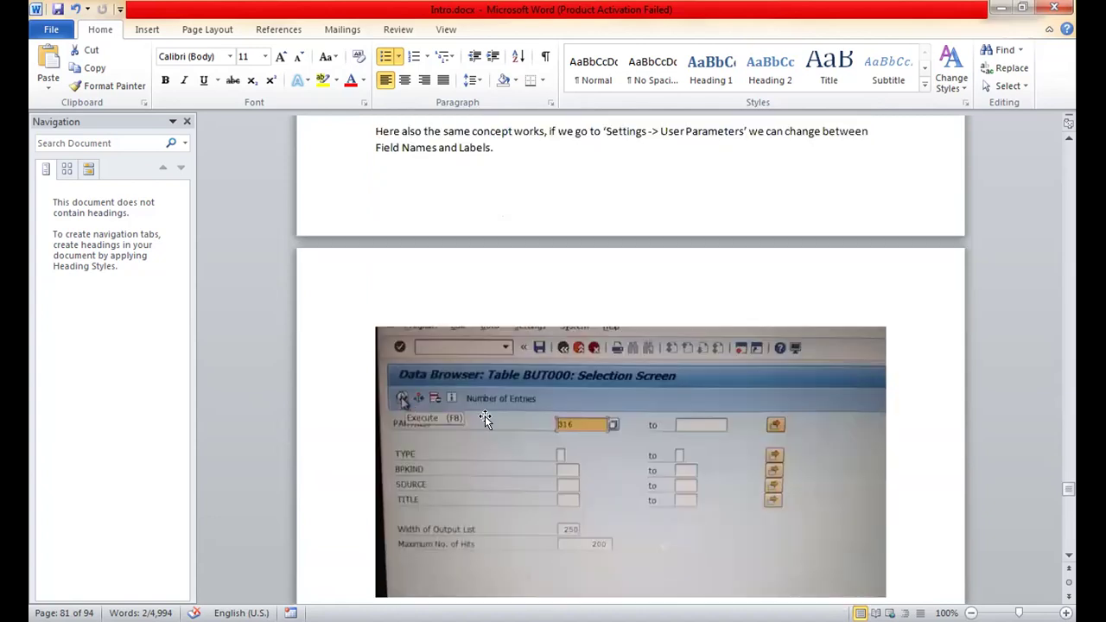
scroll(472, 447, "down", 5)
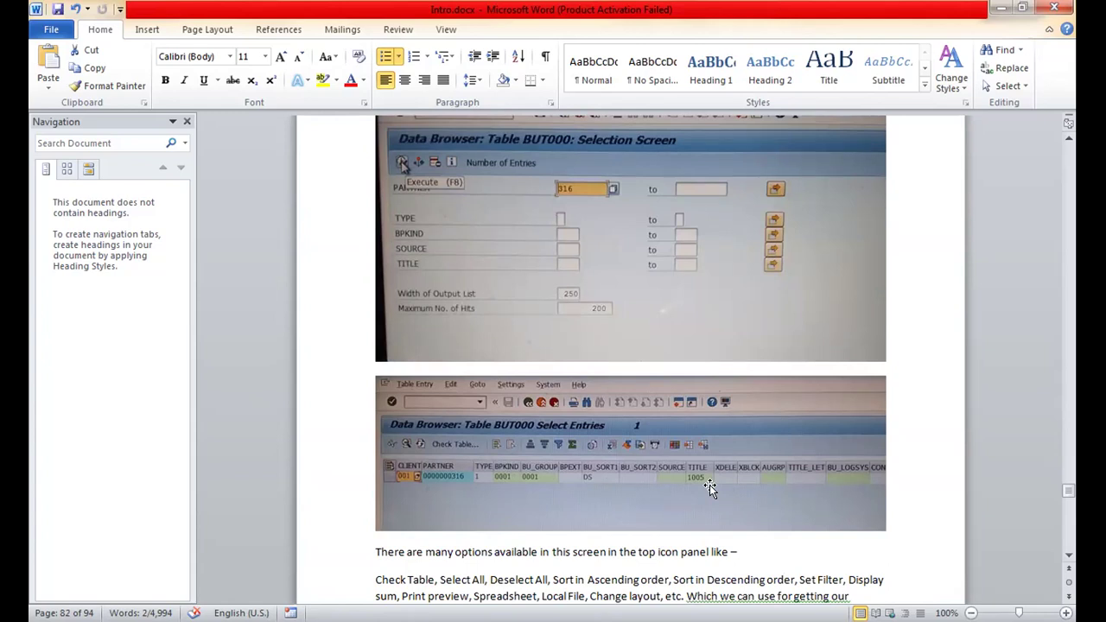
scroll(709, 484, "down", 1)
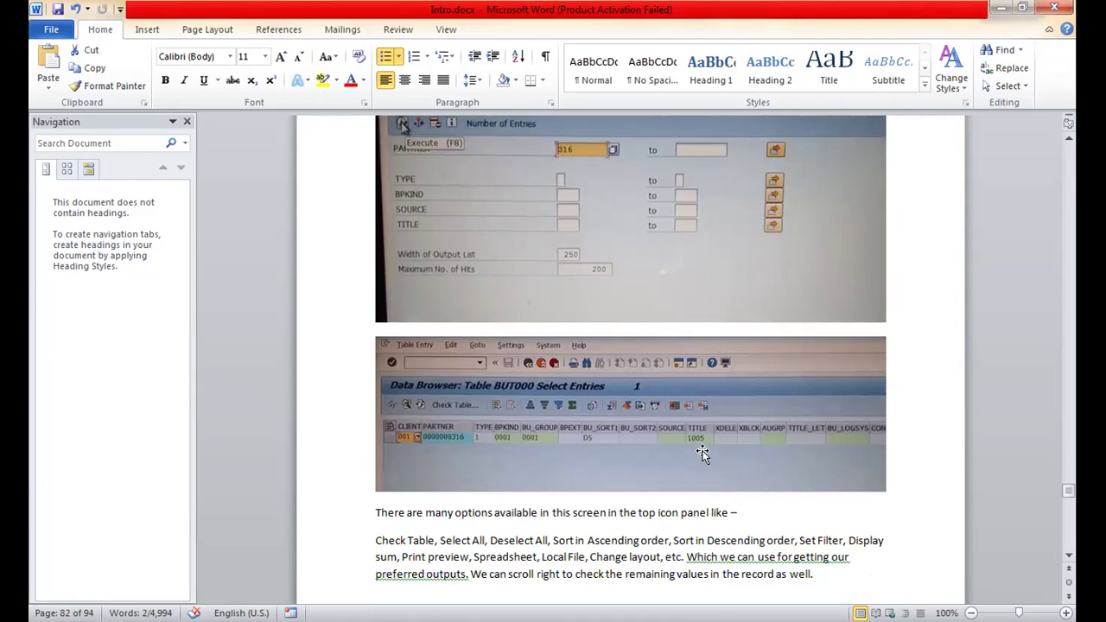
Step: Compare the BUT000 field name list in the notes with the selection screen and the record displayed for the business partner
scroll(702, 454, "up", 6)
scroll(703, 443, "down", 10)
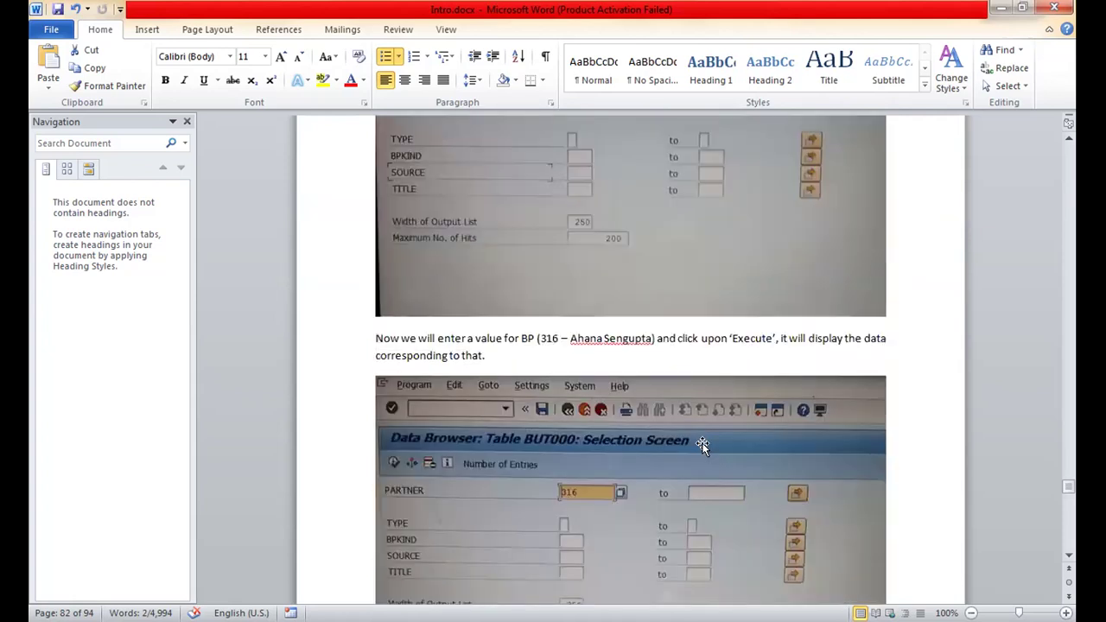
scroll(702, 443, "down", 10)
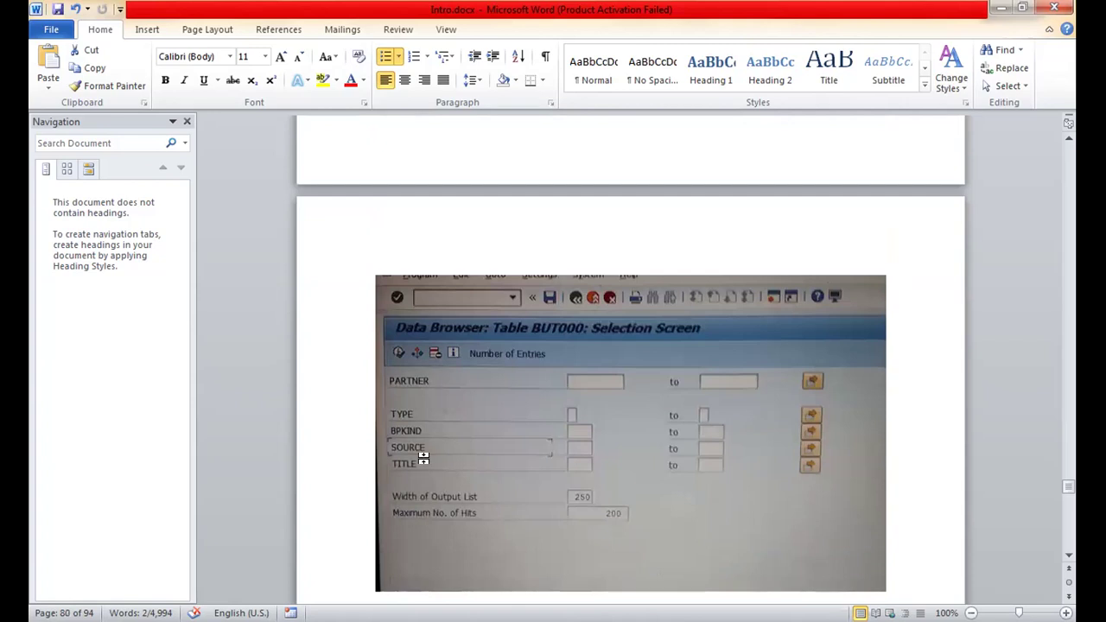
scroll(423, 458, "up", 5)
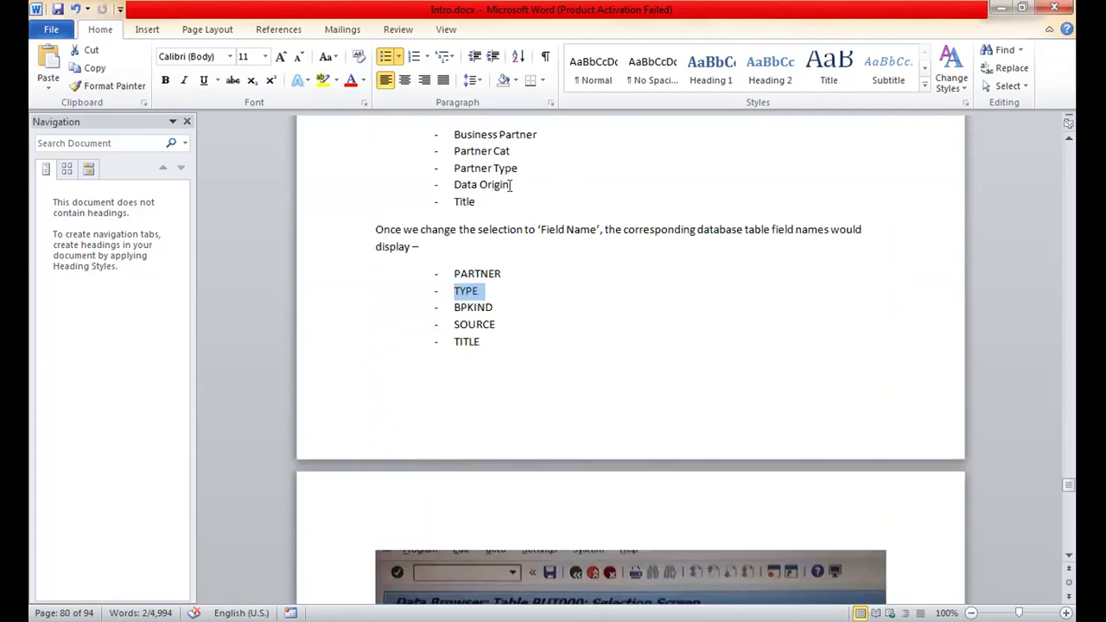
scroll(510, 187, "down", 3)
scroll(509, 188, "down", 10)
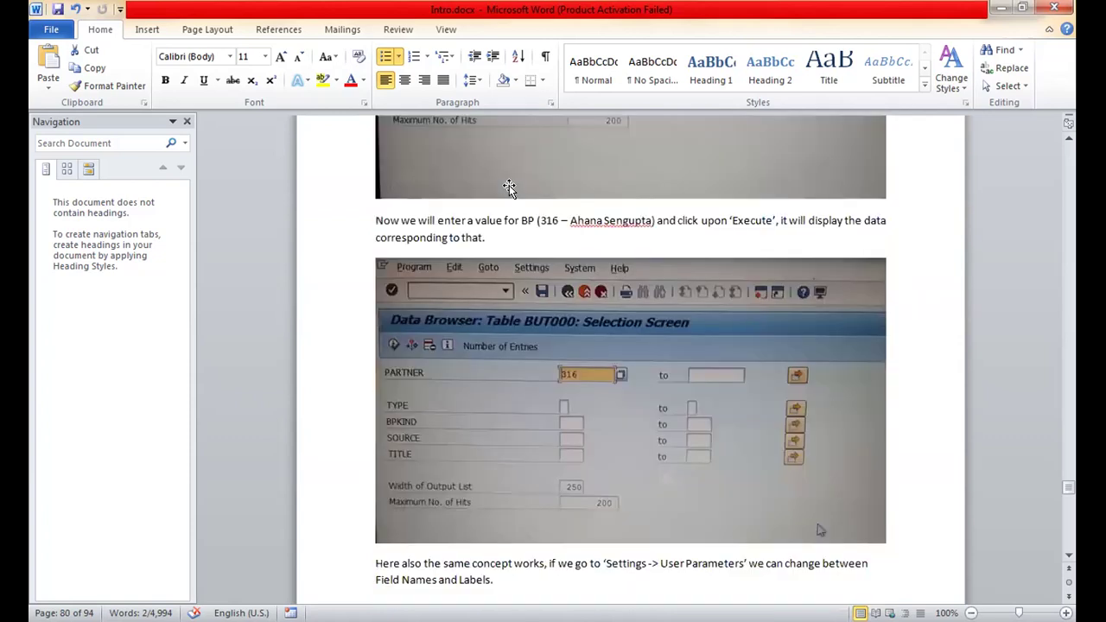
scroll(509, 189, "down", 5)
scroll(508, 187, "down", 5)
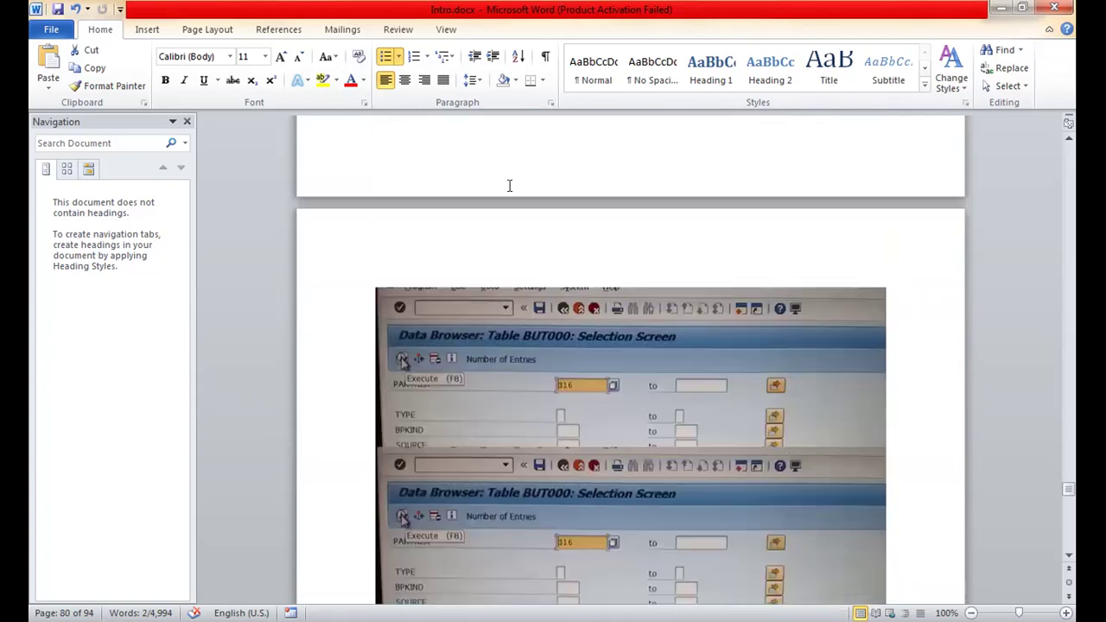
scroll(696, 373, "down", 3)
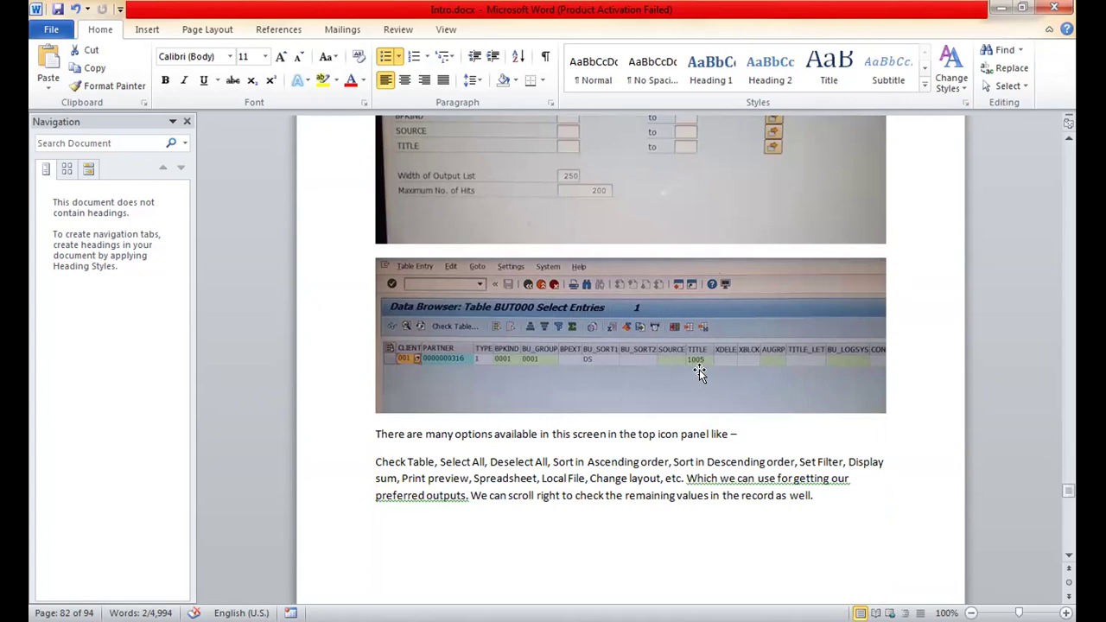
Step: Recheck the Field Label and Field Name lists, and read the notes on the toolbar options of the BUT000 Select Entries screen
scroll(699, 369, "up", 10)
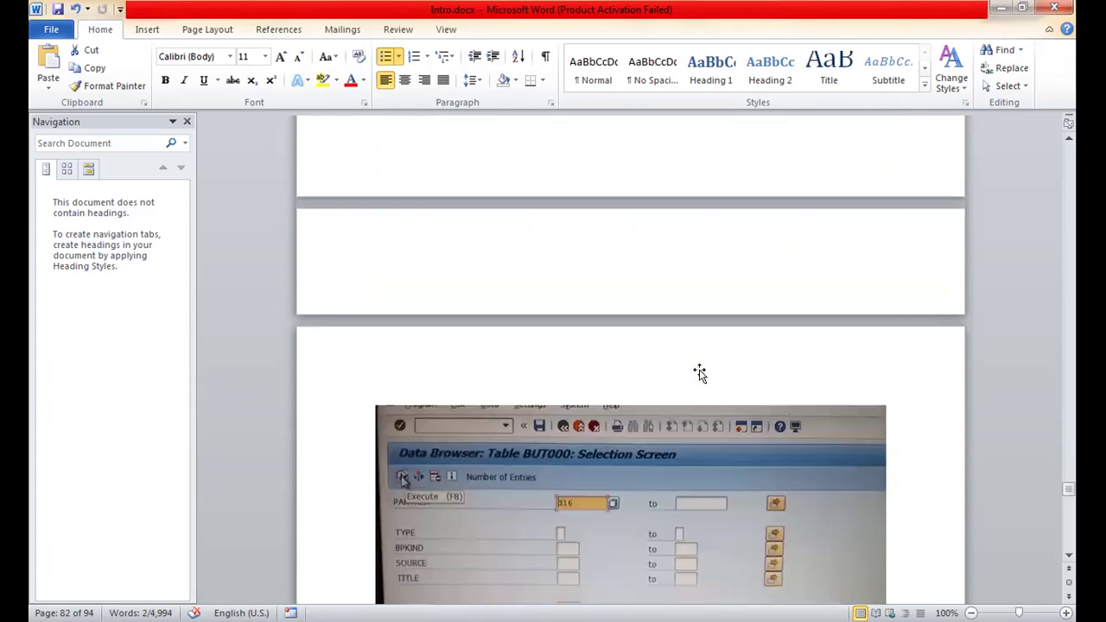
scroll(699, 372, "up", 5)
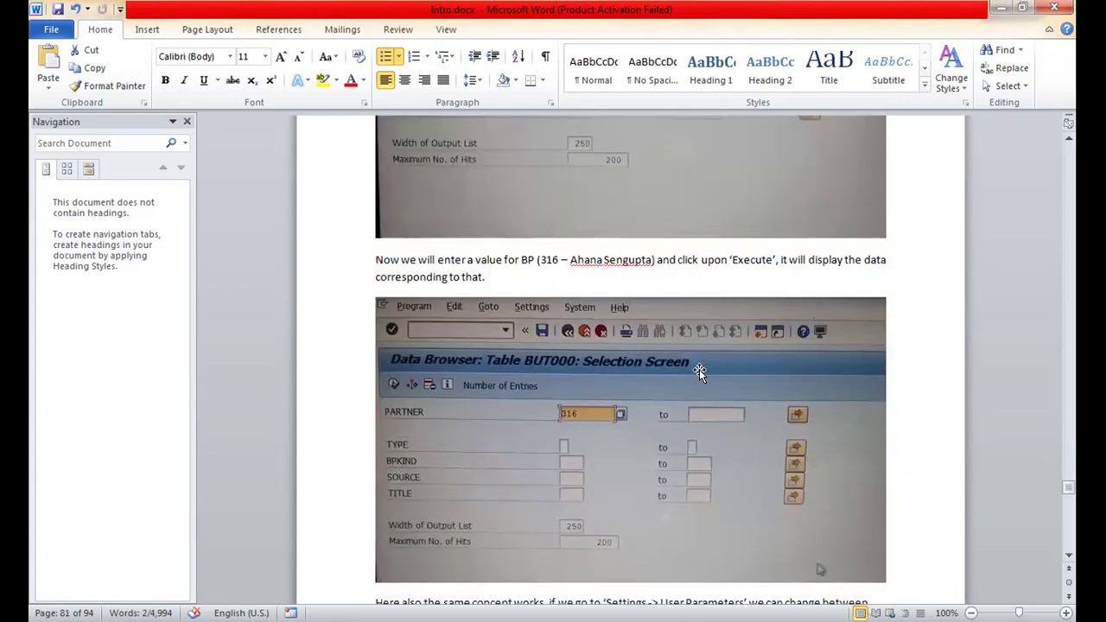
scroll(699, 369, "up", 3)
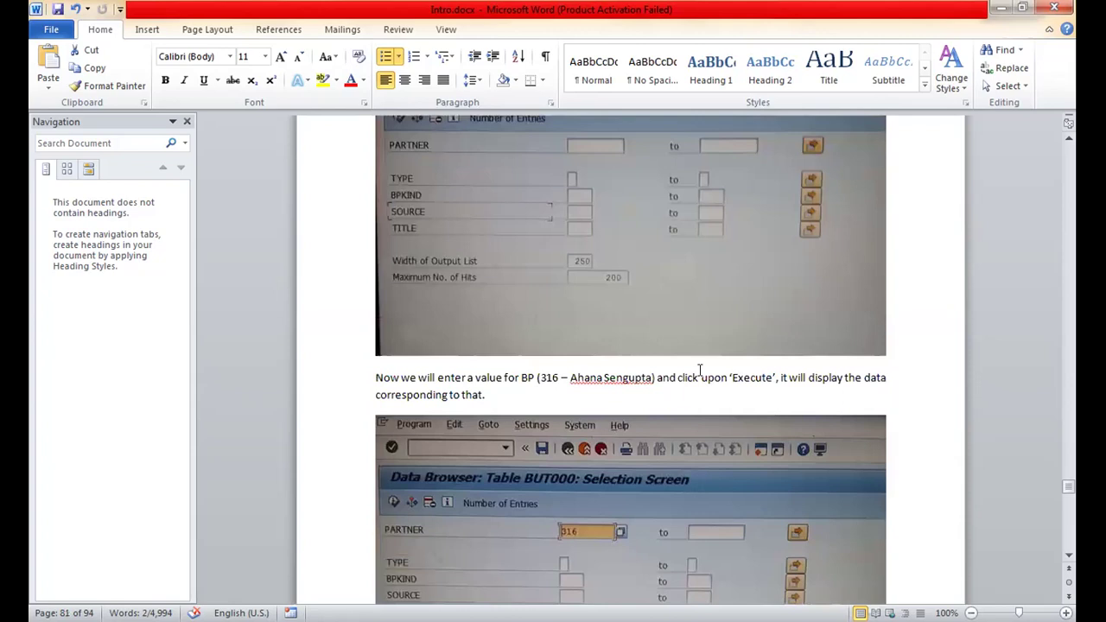
scroll(699, 370, "up", 4)
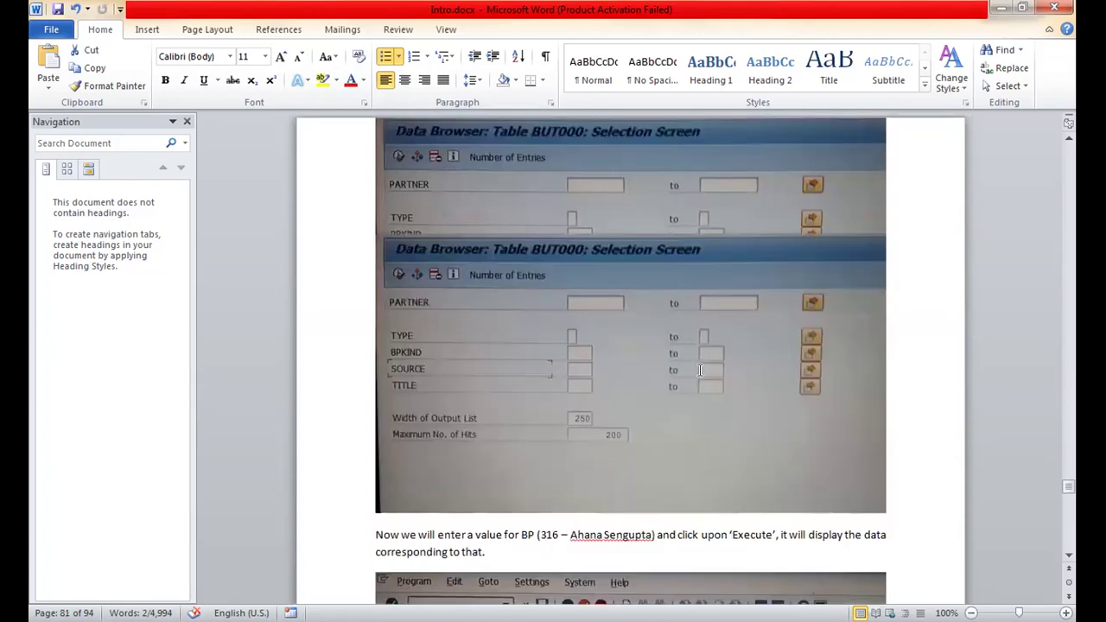
scroll(699, 369, "up", 9)
scroll(700, 376, "up", 5)
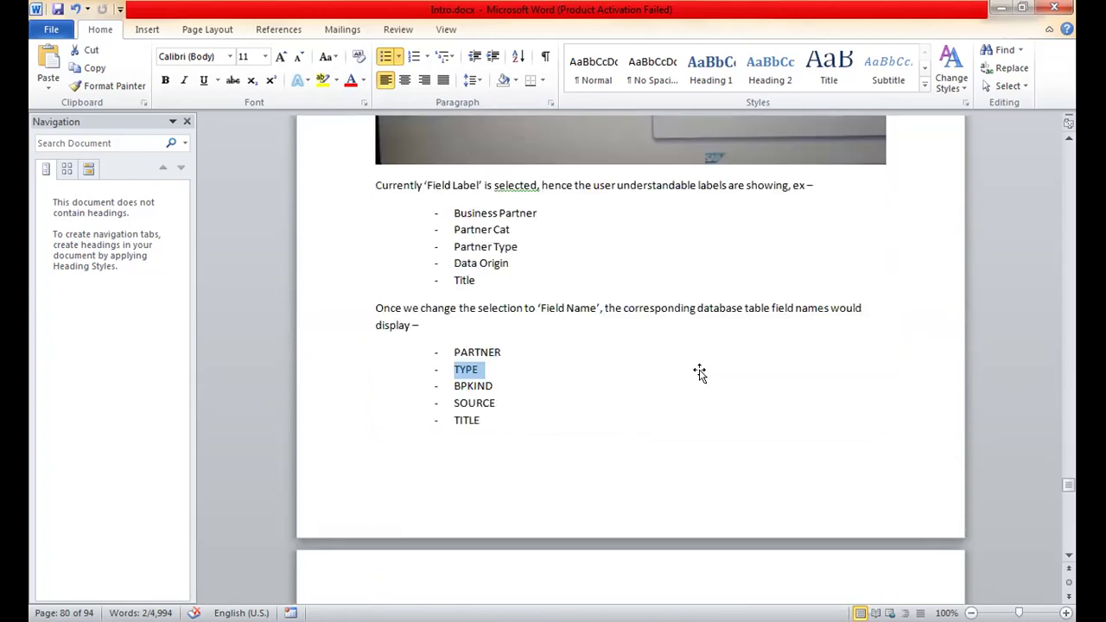
scroll(699, 372, "up", 9)
scroll(699, 368, "down", 7)
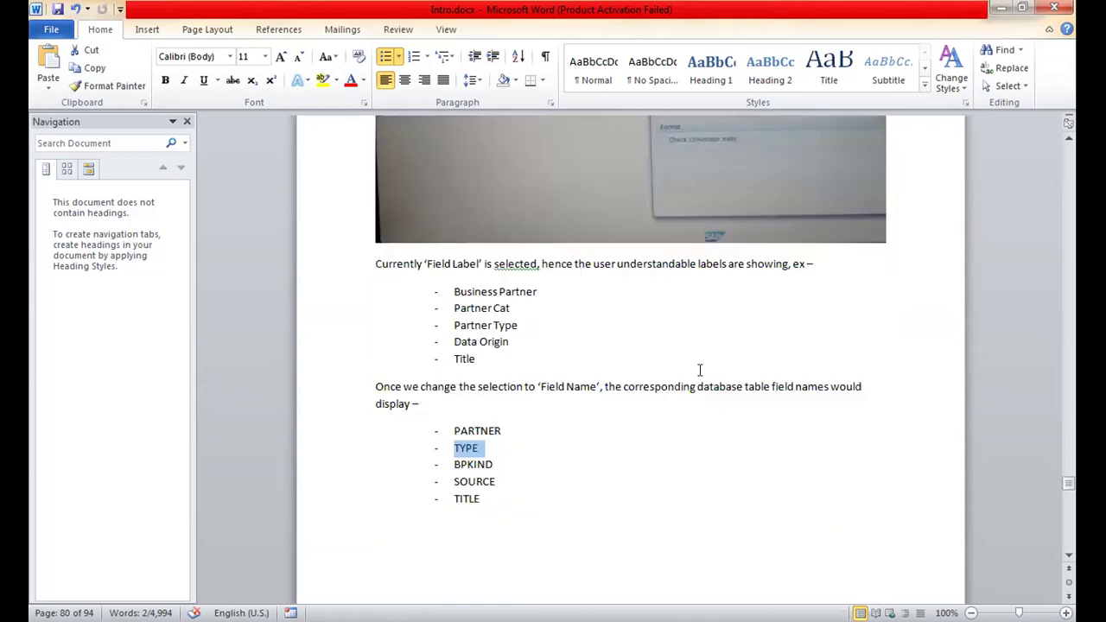
scroll(700, 370, "down", 15)
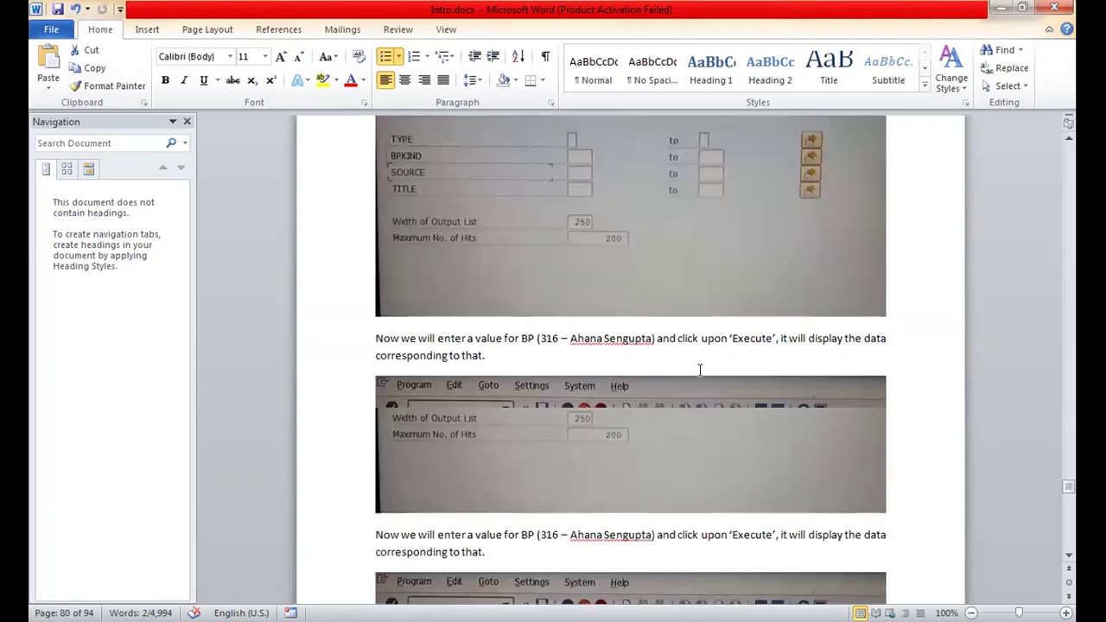
scroll(700, 369, "down", 5)
scroll(700, 372, "down", 5)
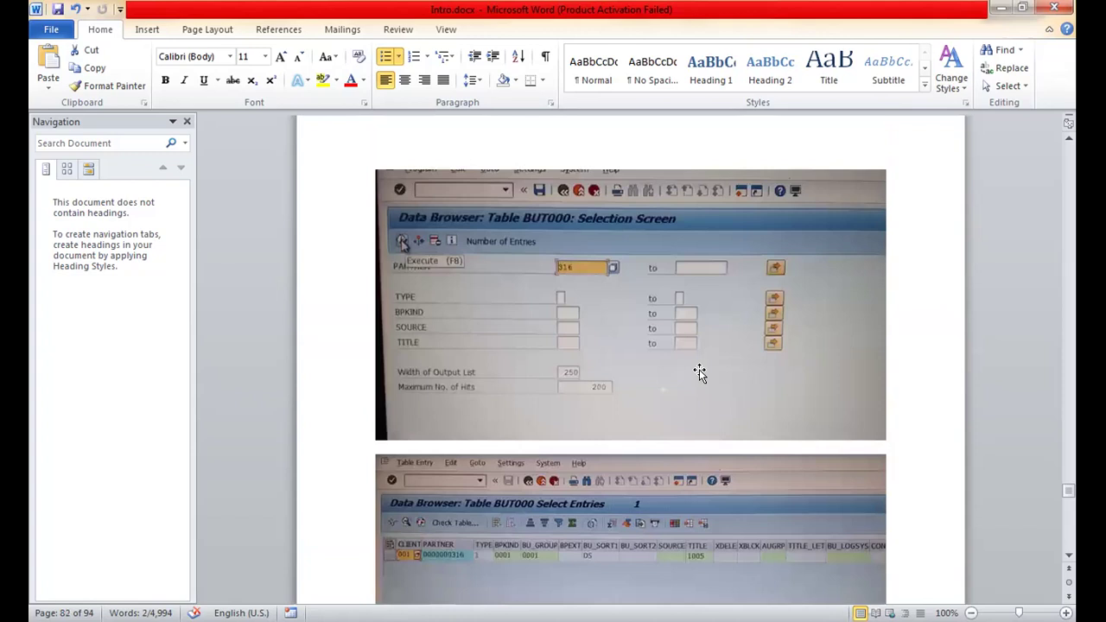
scroll(700, 373, "down", 3)
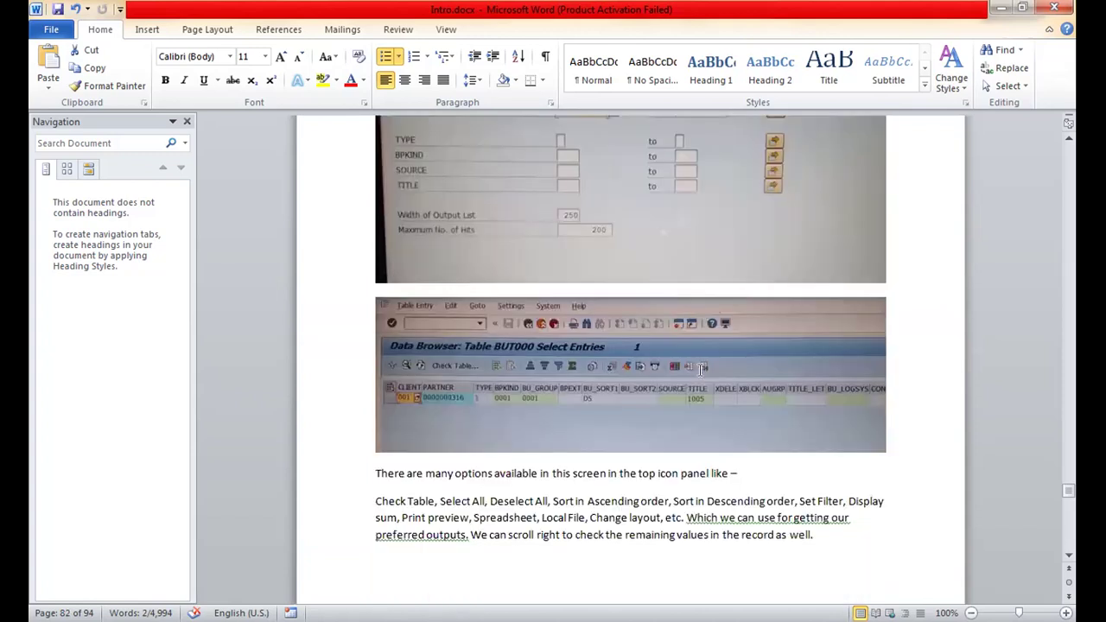
scroll(702, 368, "down", 3)
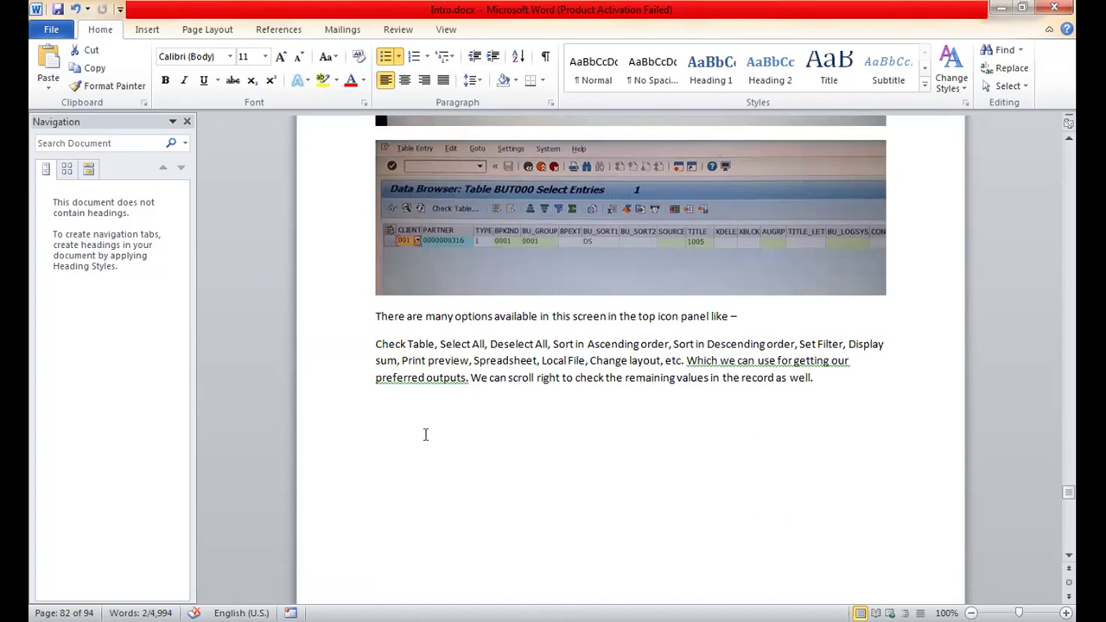
Step: Examine the notes showing the BUT000 record with field labels and the Table T000 Display of client 001
scroll(425, 434, "down", 1)
scroll(425, 434, "down", 5)
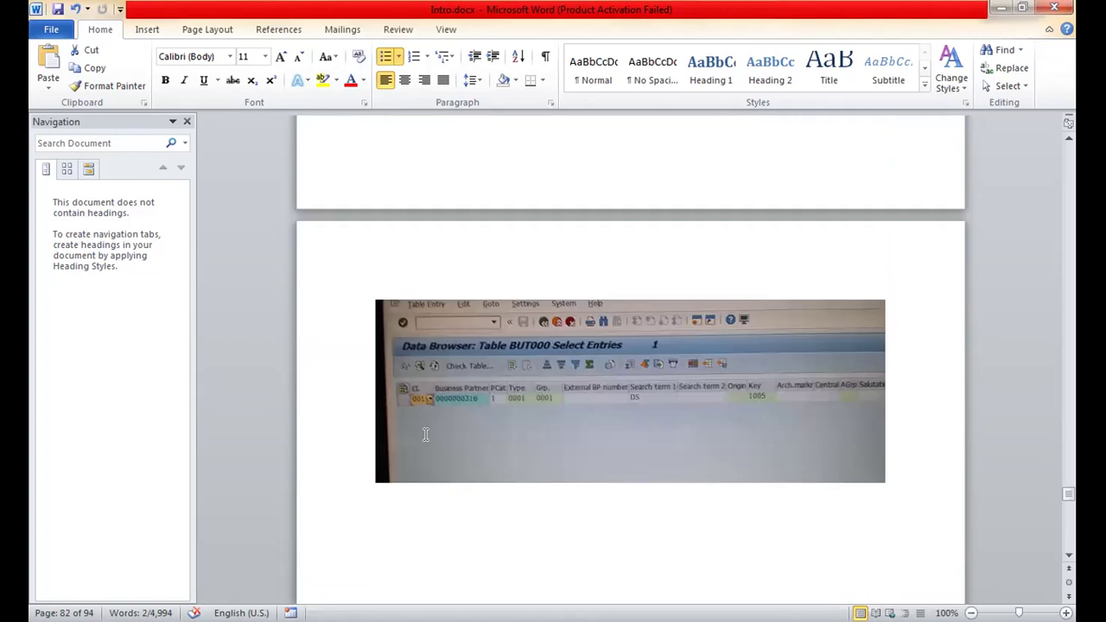
scroll(425, 435, "down", 5)
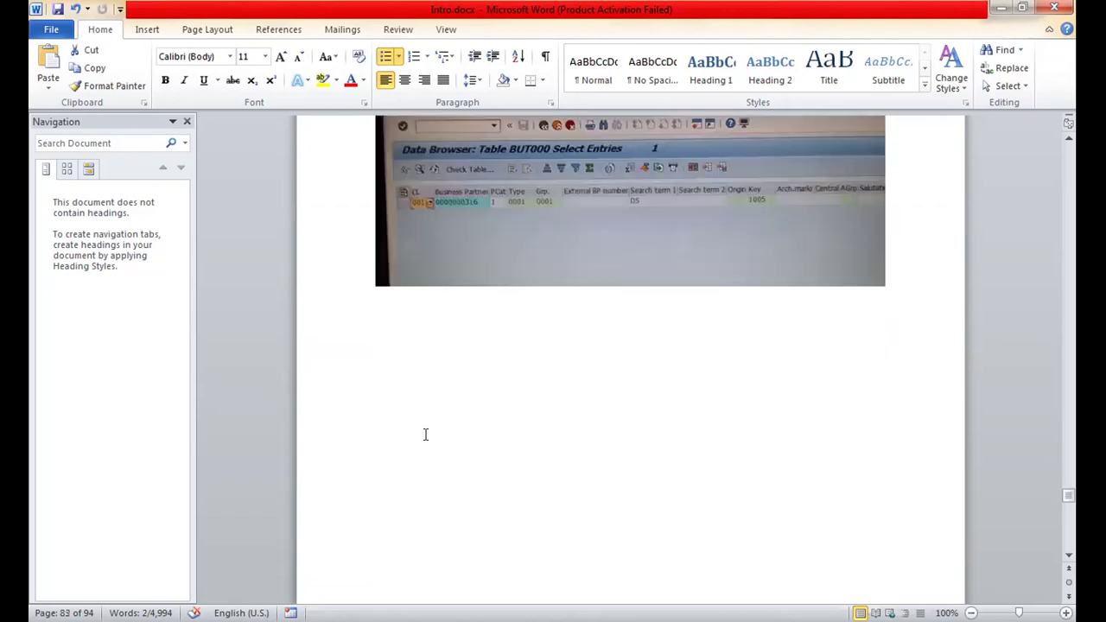
scroll(425, 434, "down", 5)
scroll(425, 435, "down", 5)
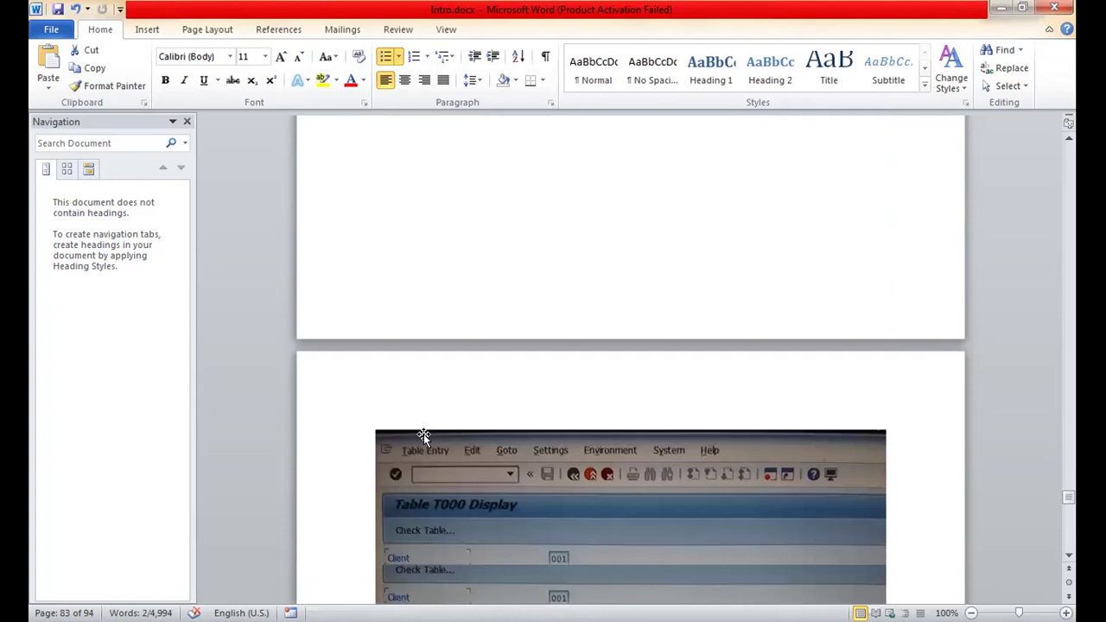
scroll(423, 434, "down", 4)
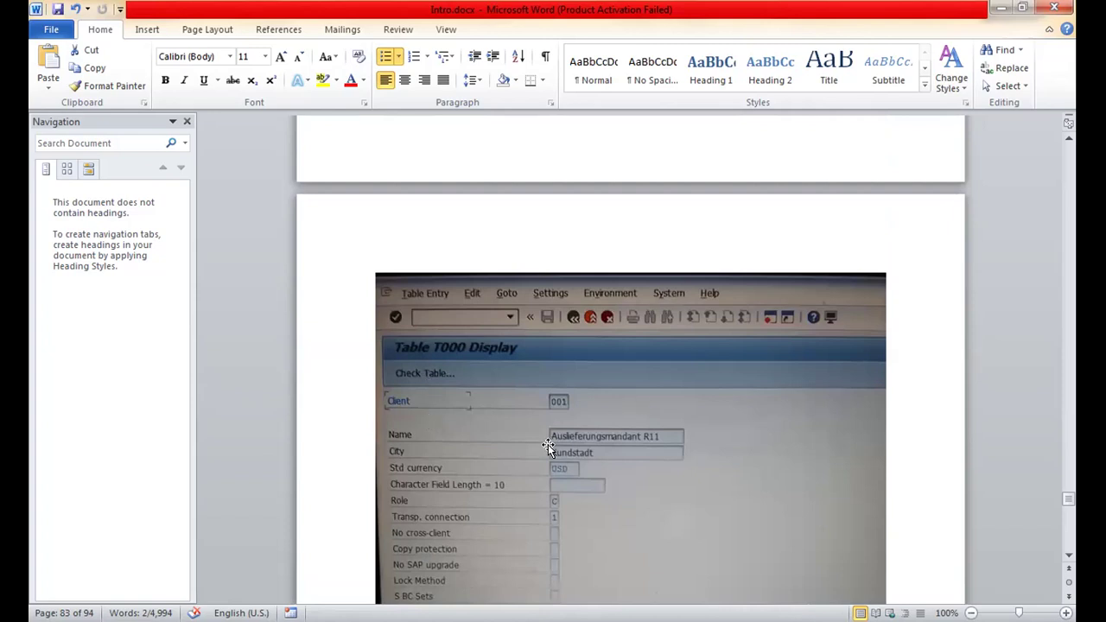
scroll(547, 444, "down", 3)
scroll(548, 444, "down", 4)
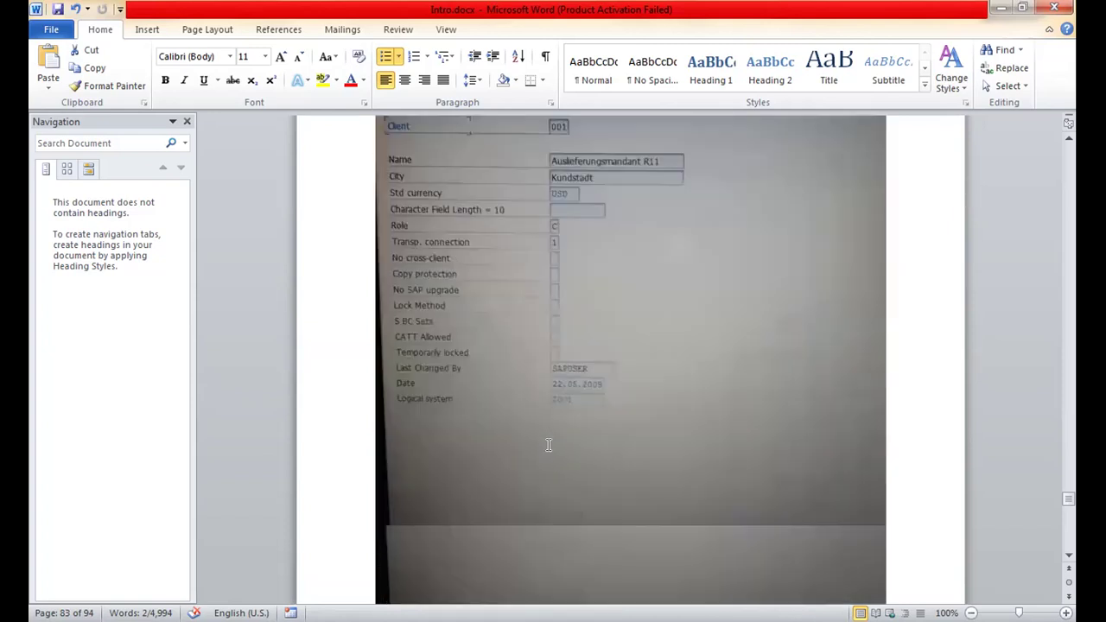
scroll(548, 444, "down", 4)
Step: Read the notes on displaying the database object of BUT000 from SE11, its field list, and the DFKKKO example
scroll(548, 444, "down", 3)
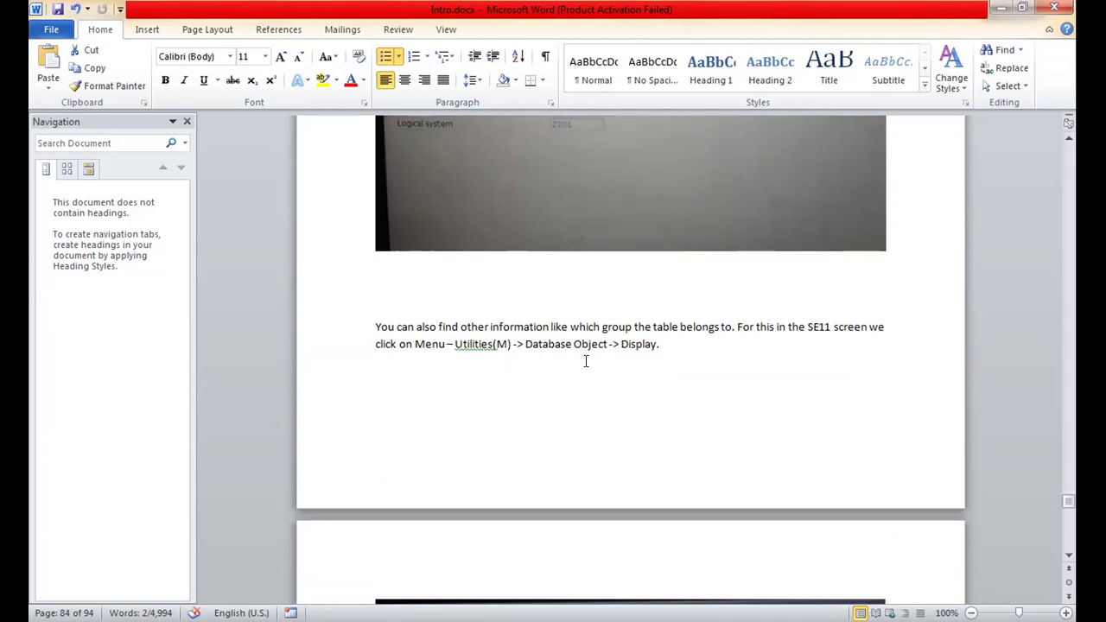
scroll(673, 360, "down", 8)
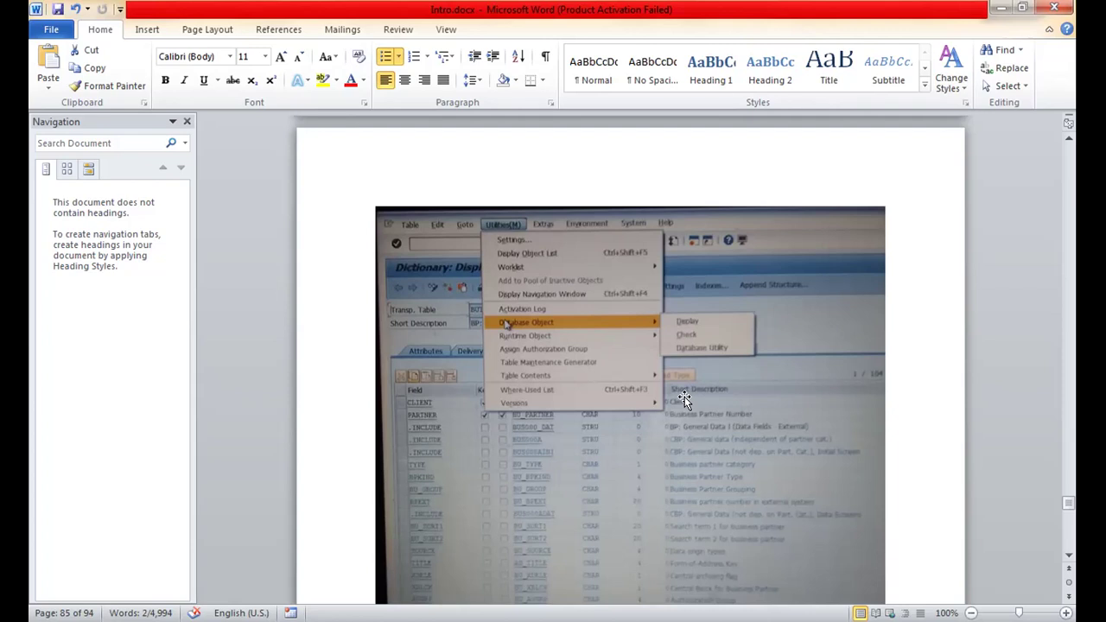
scroll(684, 397, "down", 8)
scroll(685, 397, "down", 9)
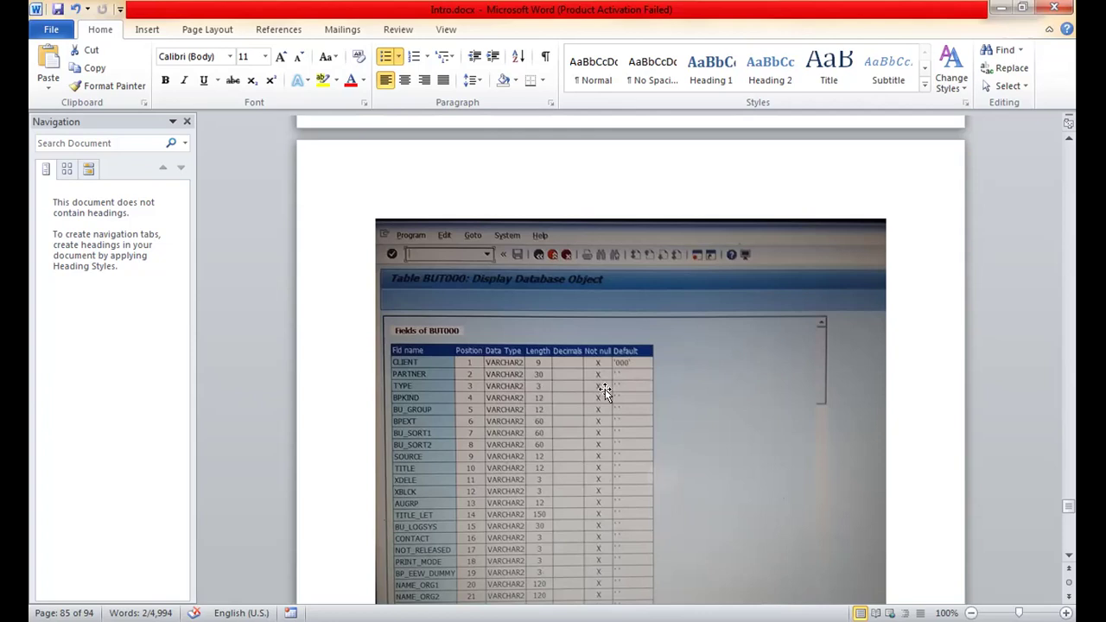
scroll(604, 389, "down", 3)
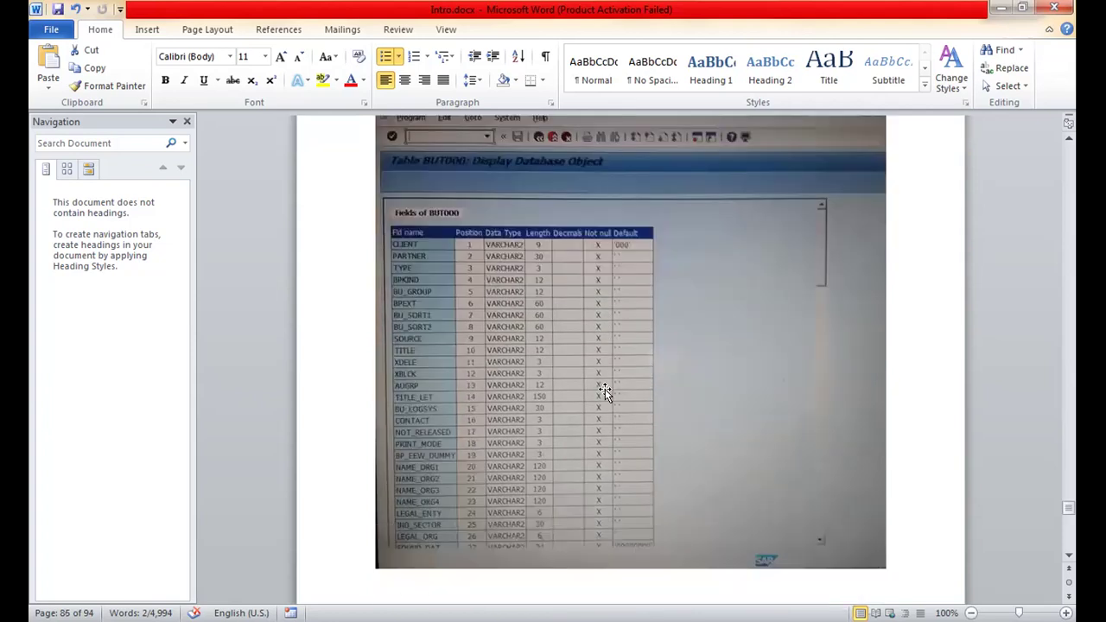
scroll(605, 389, "down", 4)
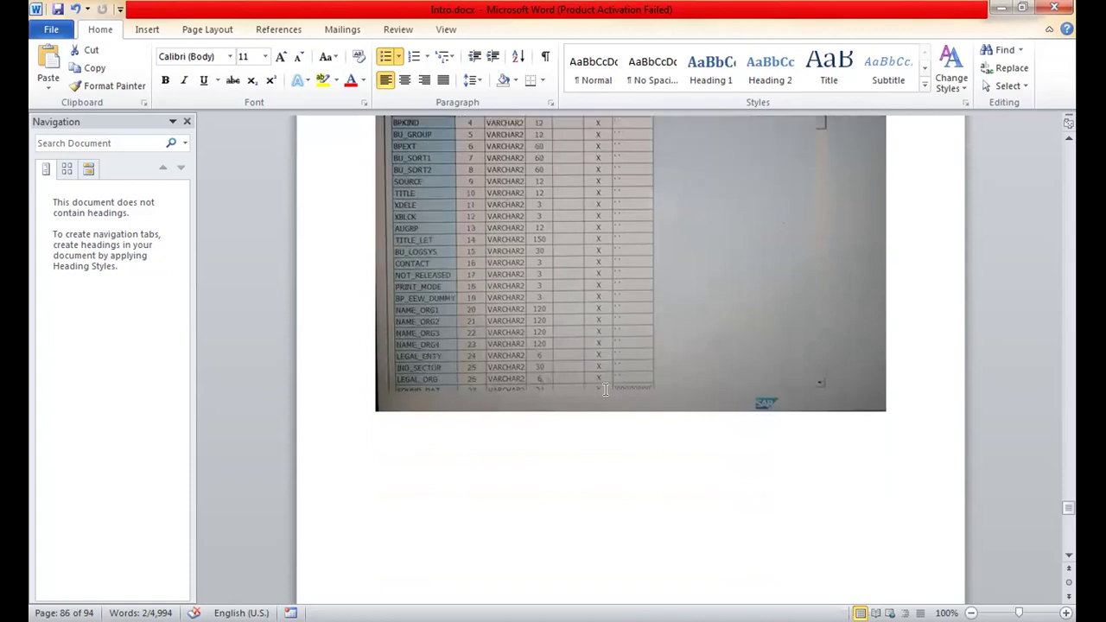
scroll(605, 388, "down", 2)
scroll(605, 389, "down", 10)
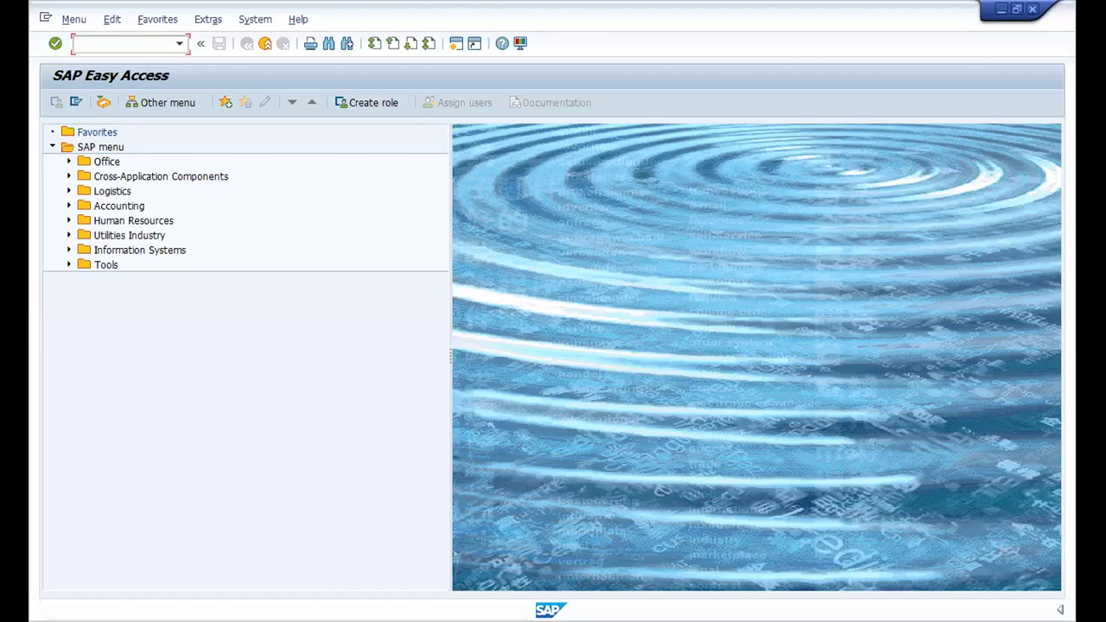
Step: Consult the FICA table list in SAP_FICA_TABLES.txt and start transaction SE11 in SAP
key("alt+Tab")
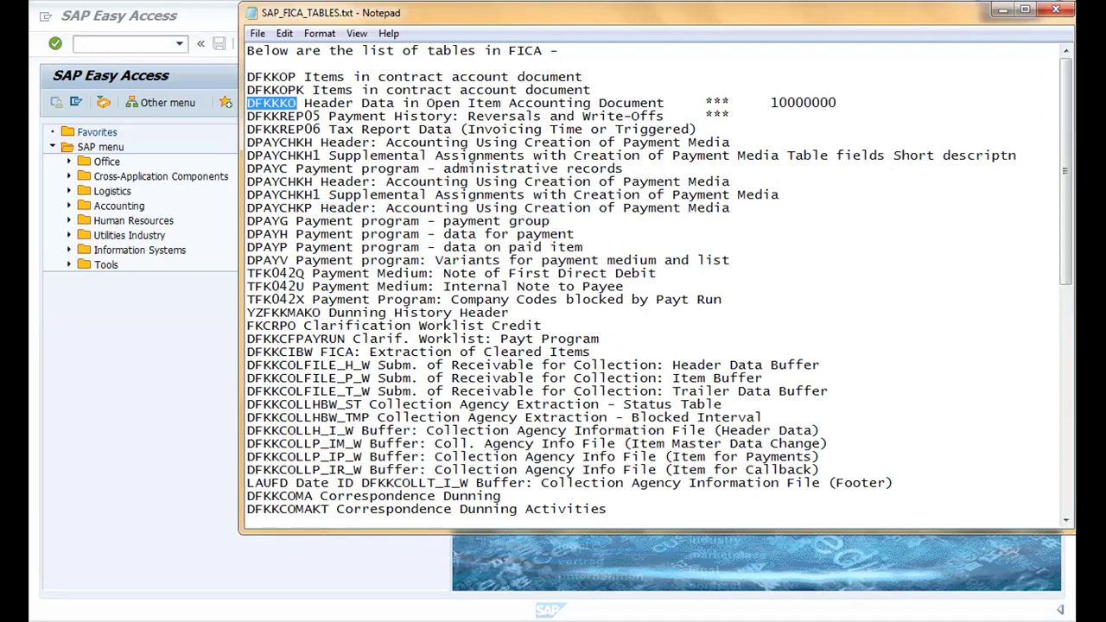
left_click(559, 550)
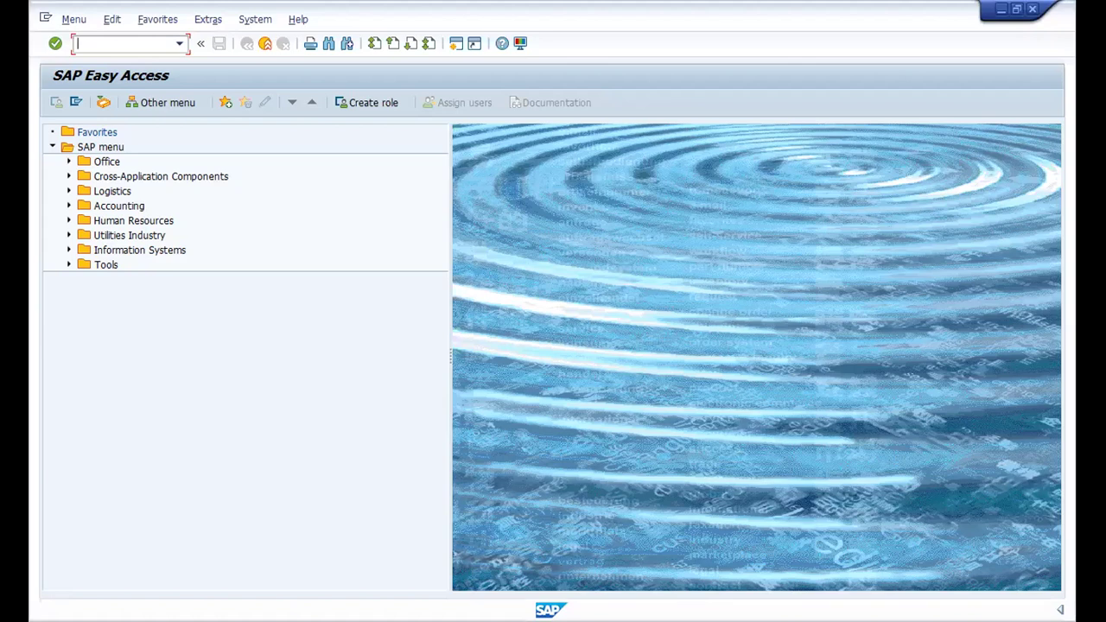
type("se11")
key("Return")
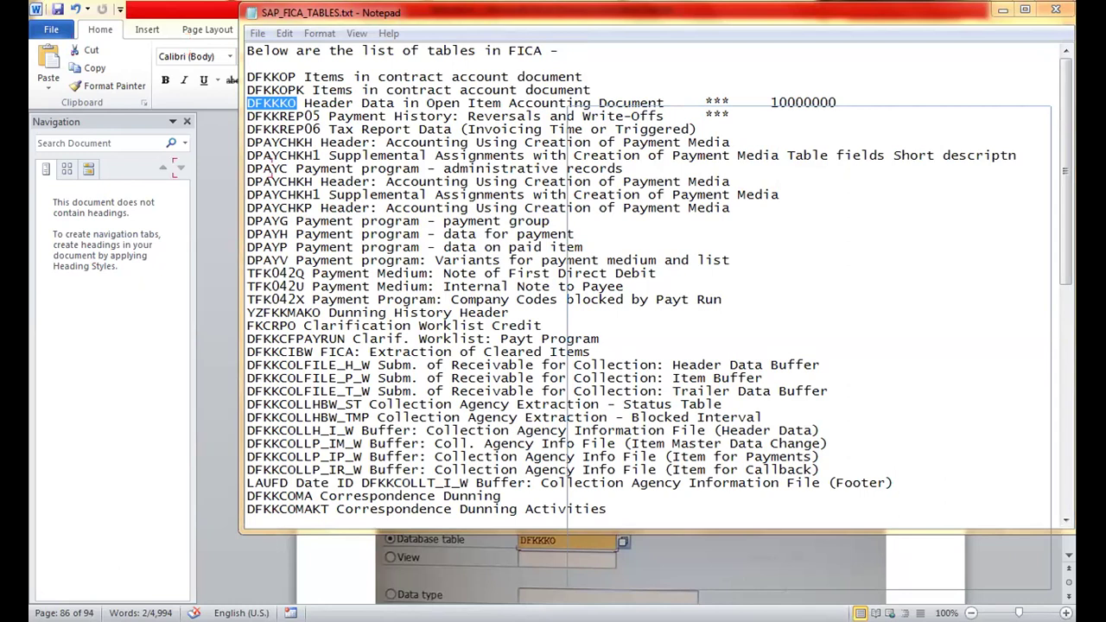
Step: Display the database table DFKKKO in the ABAP Dictionary, checking its name against the notes in Intro.docx
type("dfkkk")
key("alt+Tab")
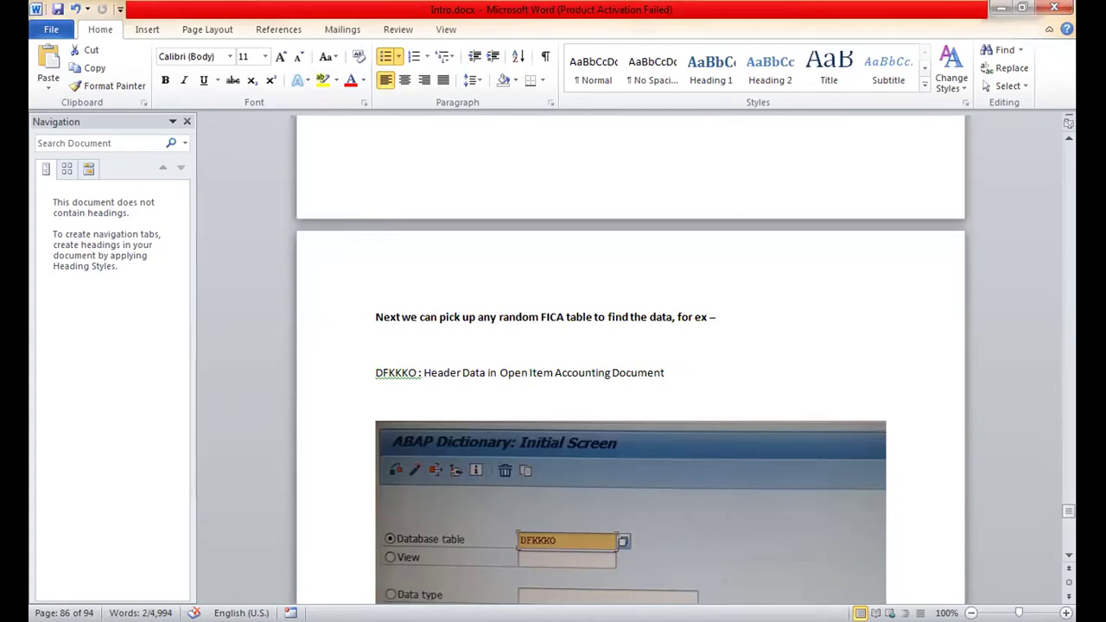
key("alt+Tab")
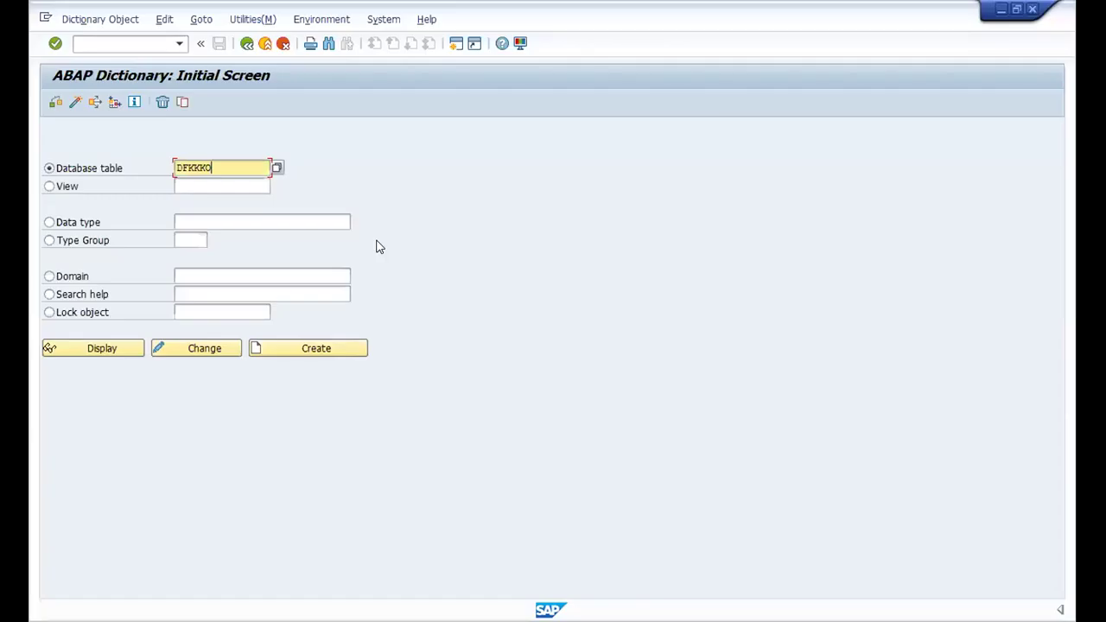
left_click(120, 347)
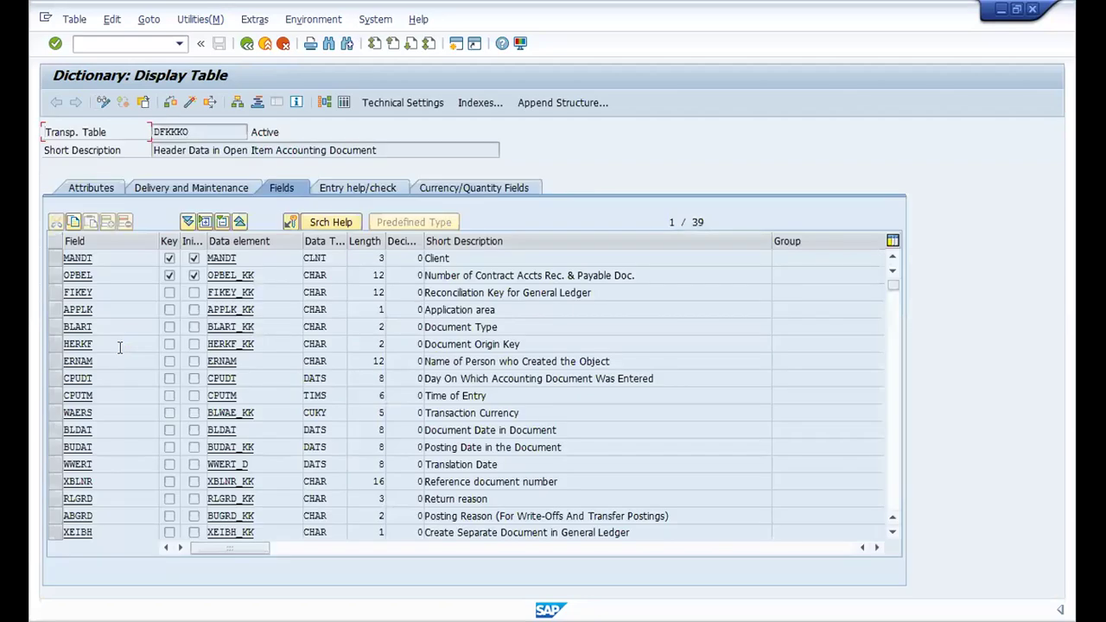
Step: Display the contents of table DFKKKO for a document number range starting at 10000000, choosing both limits from the available document numbers
left_click(344, 103)
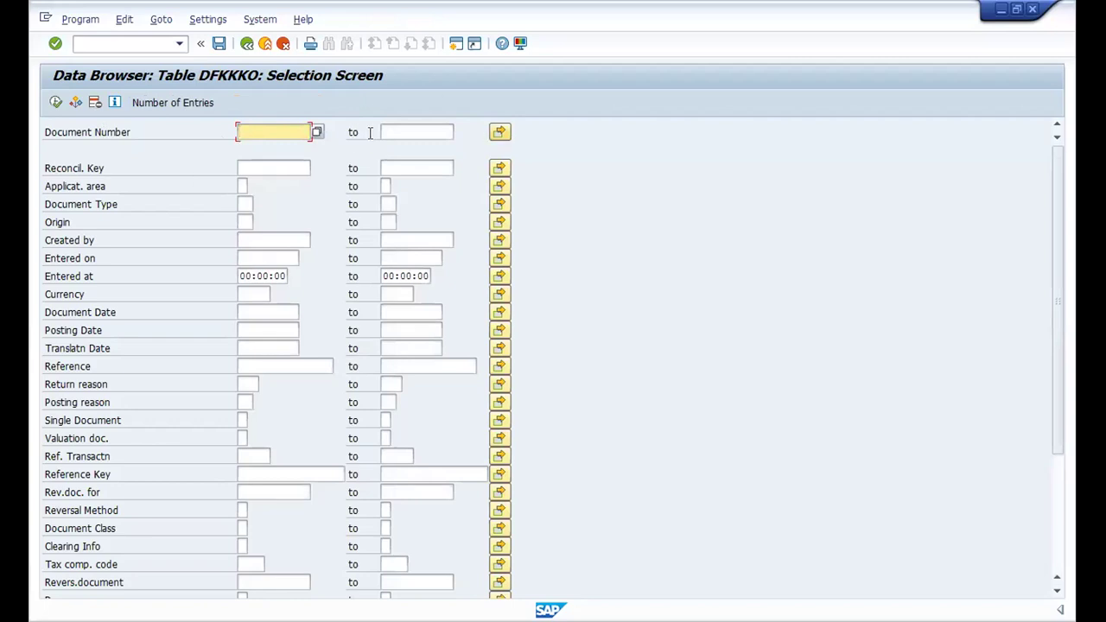
left_click(318, 131)
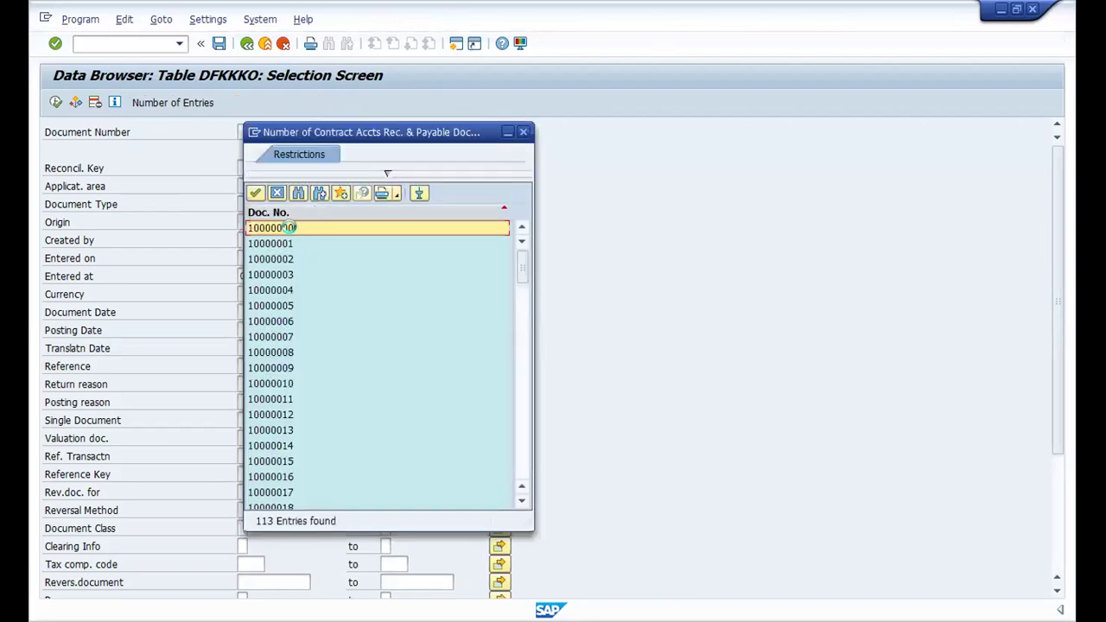
double_click(289, 228)
left_click(428, 132)
left_click(460, 132)
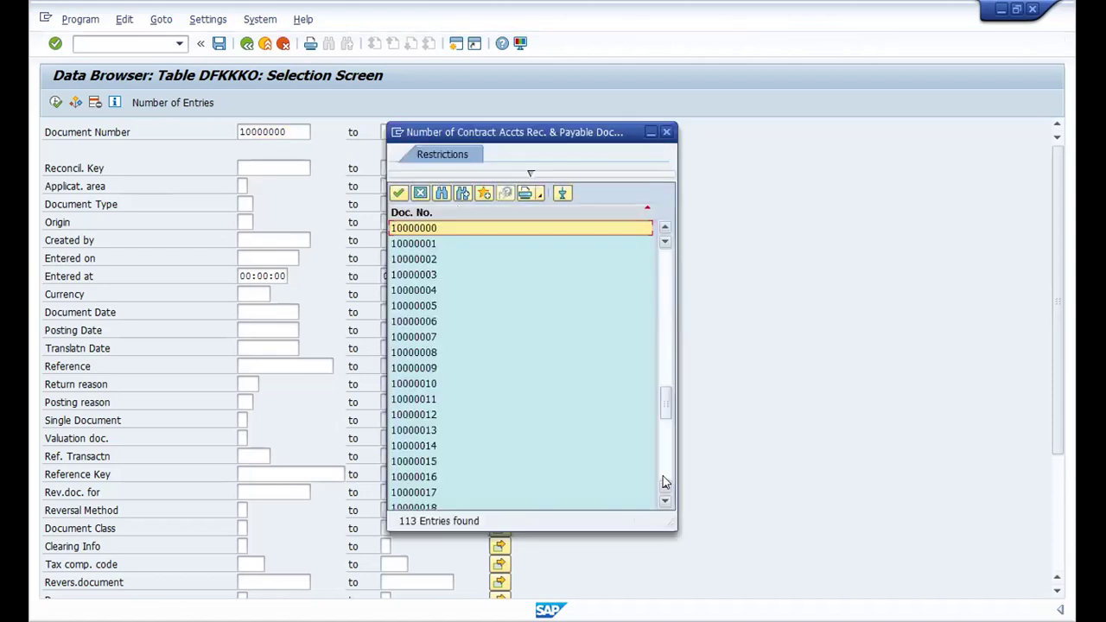
scroll(489, 503, "down", 15)
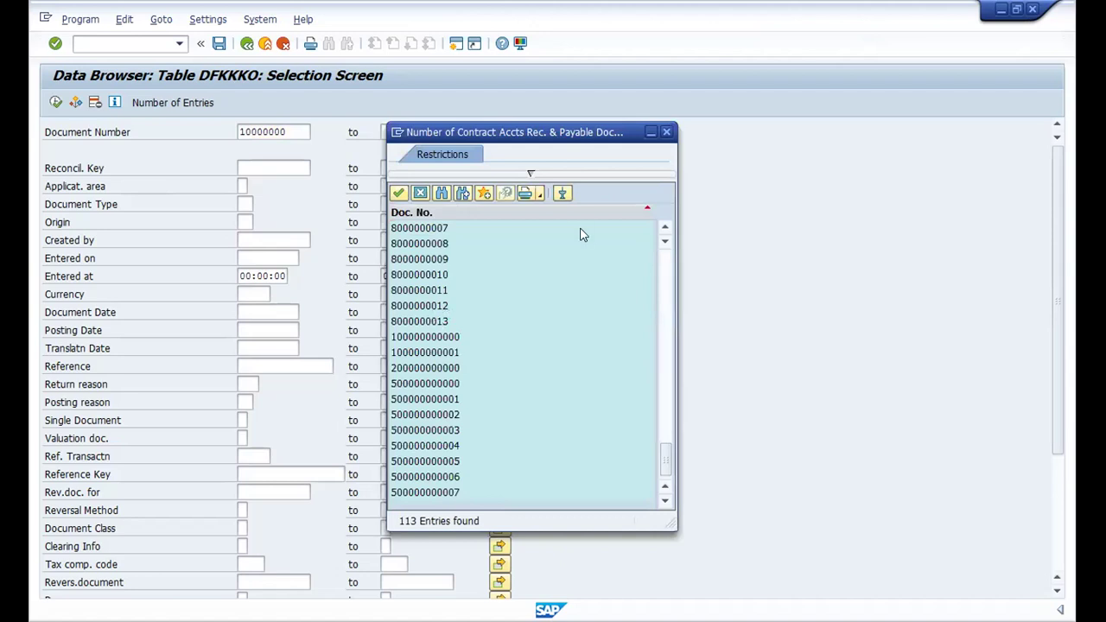
left_click(56, 103)
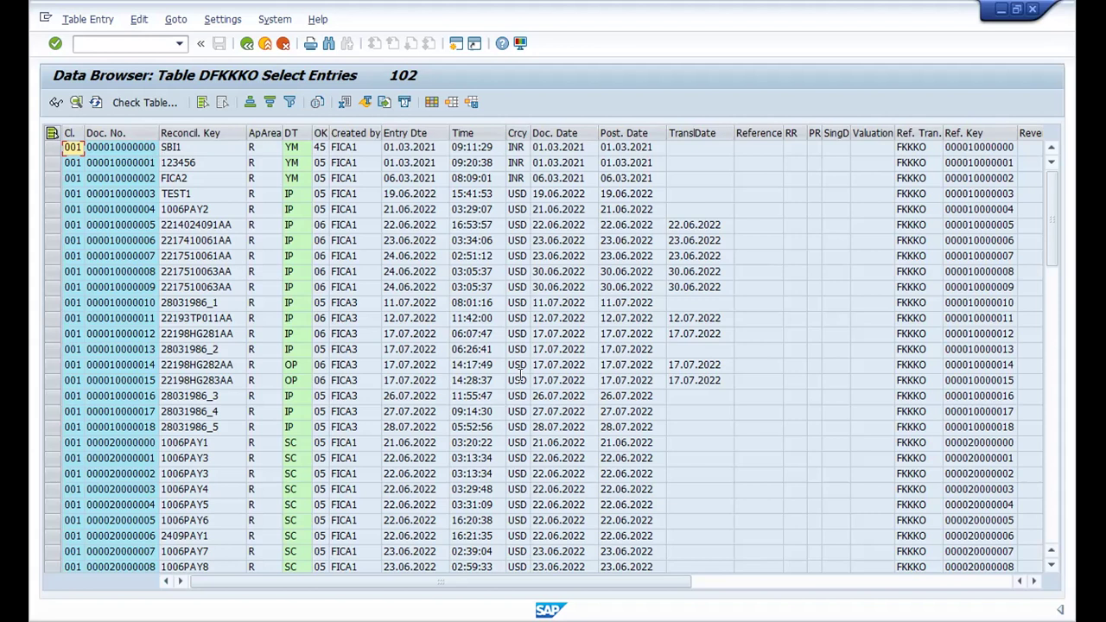
Step: Switch to Intro.docx and read the notes on displaying DFKKKO in the ABAP Dictionary and its field list
key("alt+Tab")
scroll(519, 374, "down", 1)
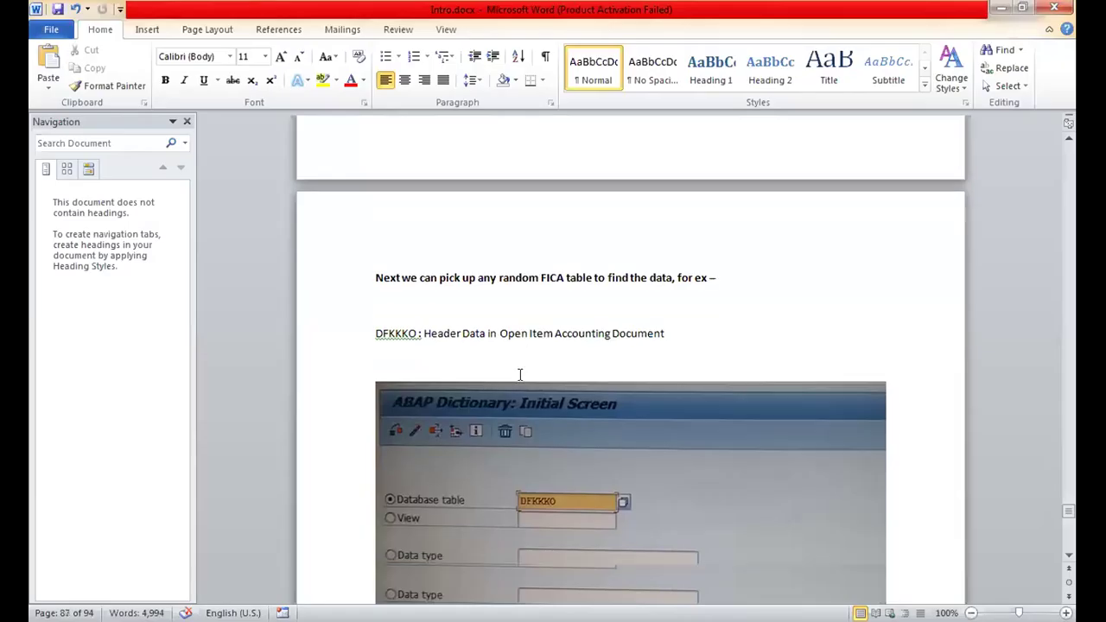
scroll(520, 374, "down", 8)
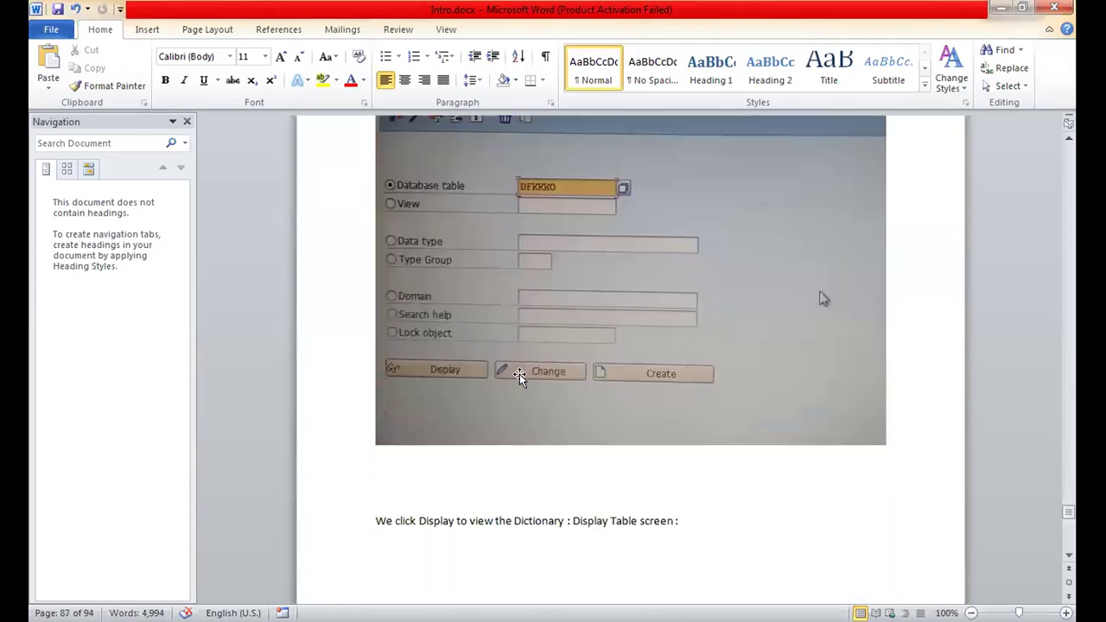
scroll(519, 374, "down", 1)
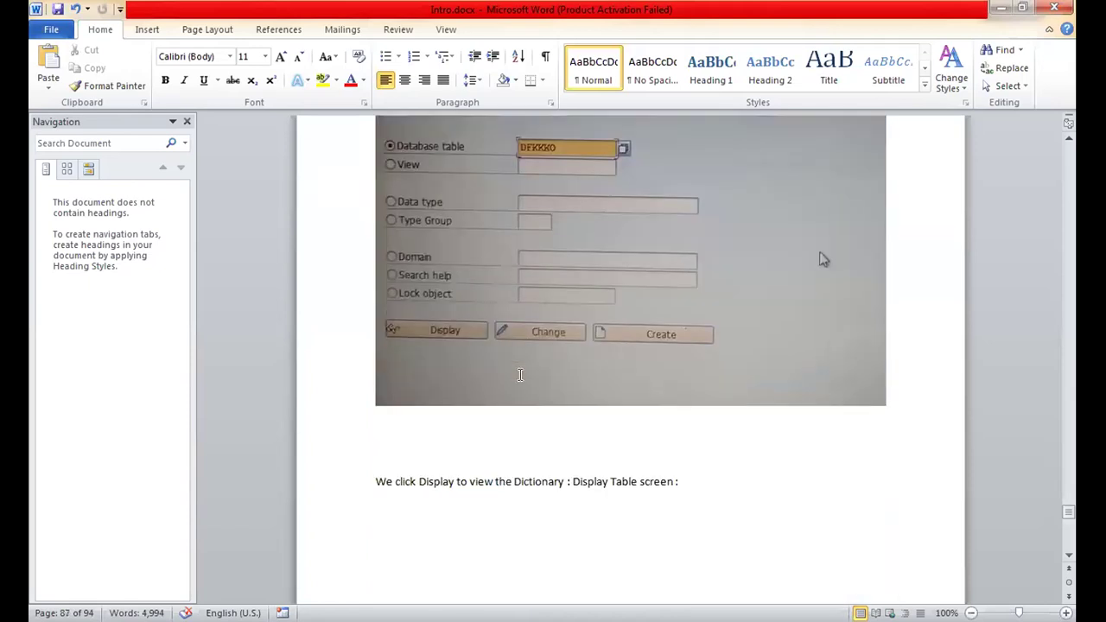
scroll(519, 374, "down", 4)
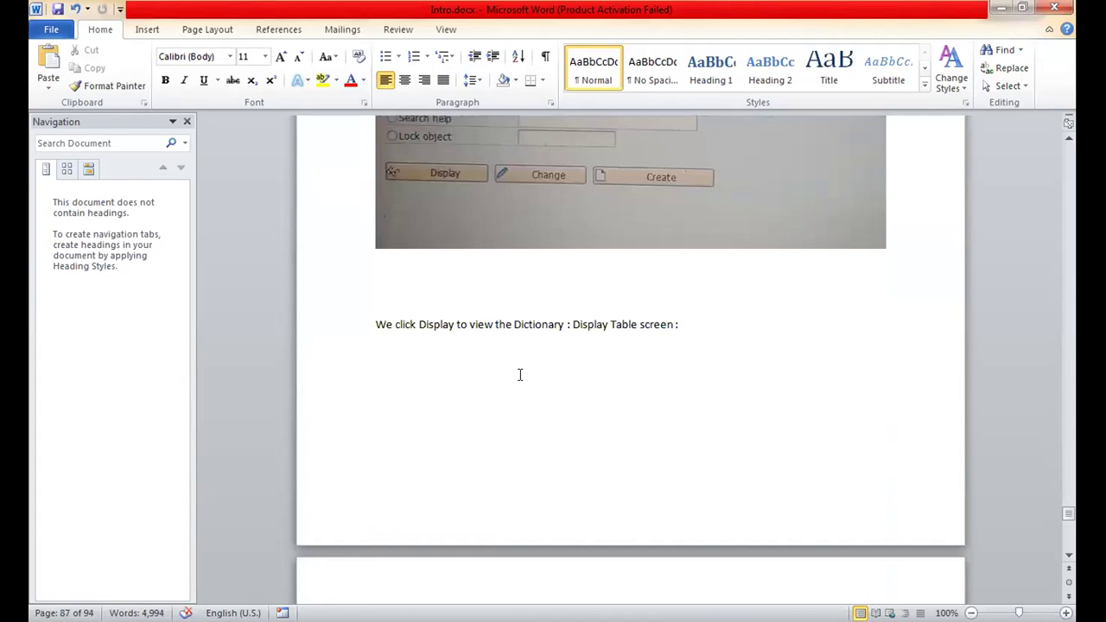
scroll(520, 374, "down", 3)
scroll(519, 378, "down", 2)
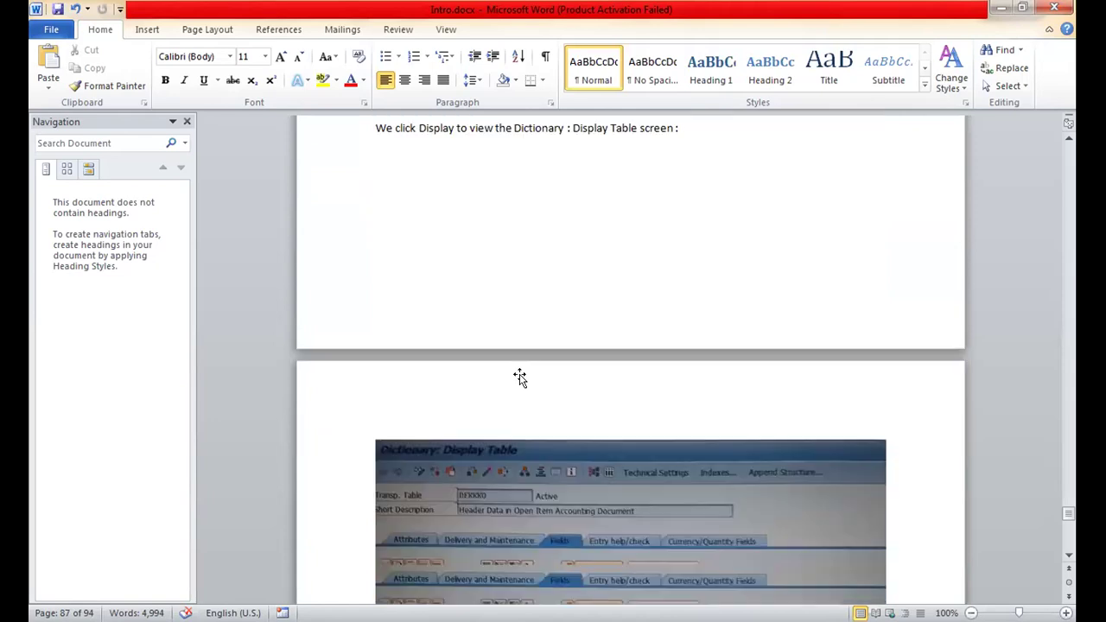
scroll(519, 378, "down", 6)
scroll(519, 374, "down", 10)
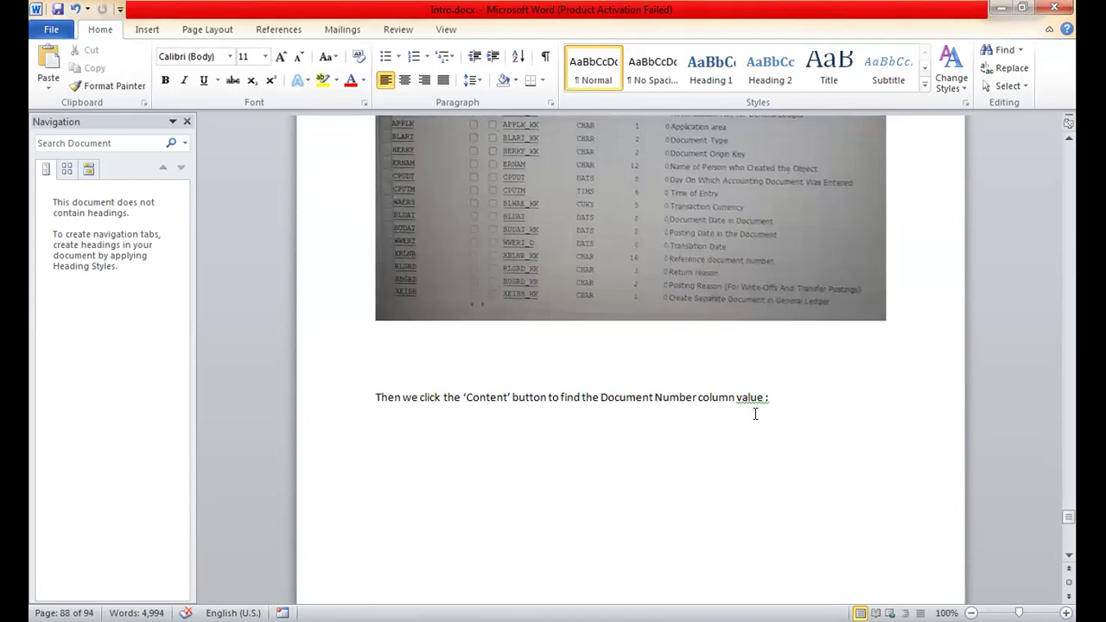
Step: Examine the notes on the DFKKKO selection screen for documents 10000002 to 10000004 and the entries obtained by executing it
scroll(755, 413, "down", 3)
scroll(755, 414, "down", 5)
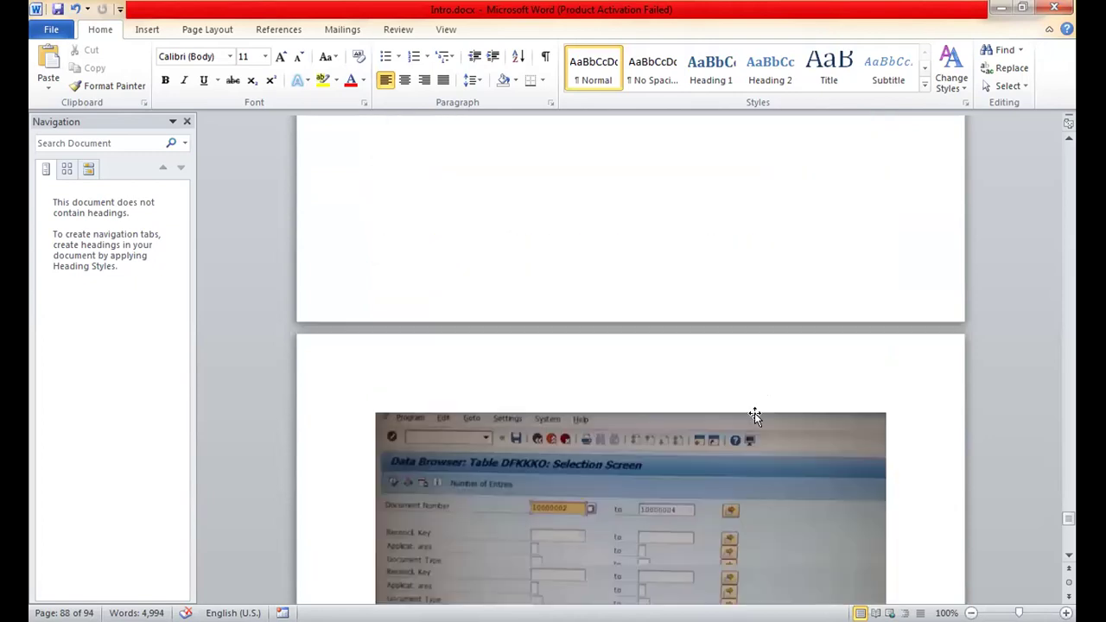
scroll(754, 413, "down", 3)
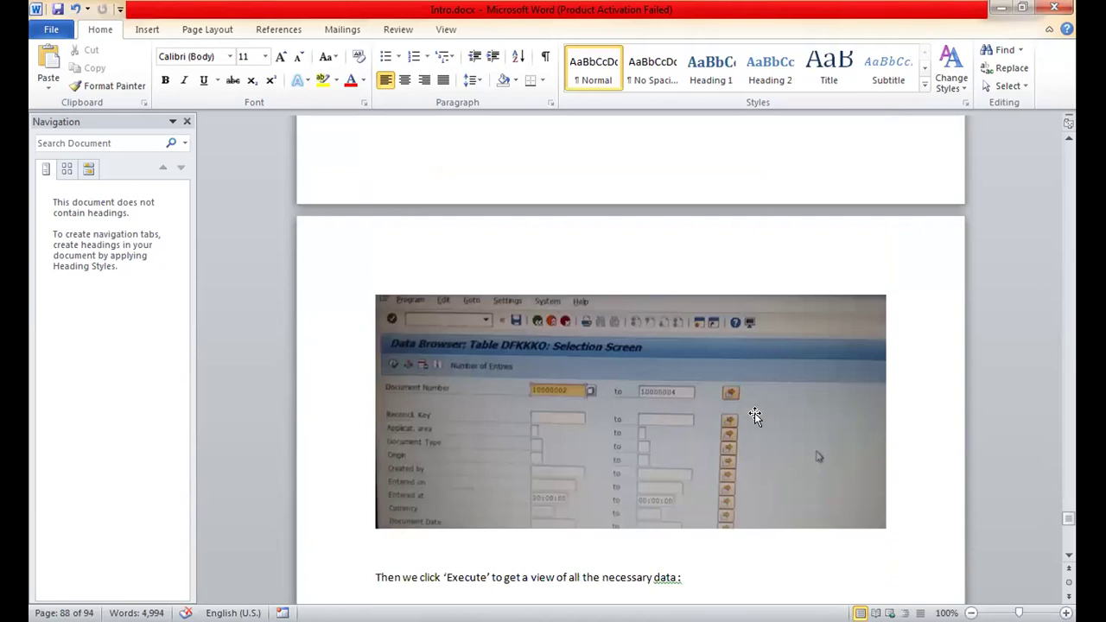
scroll(754, 413, "down", 2)
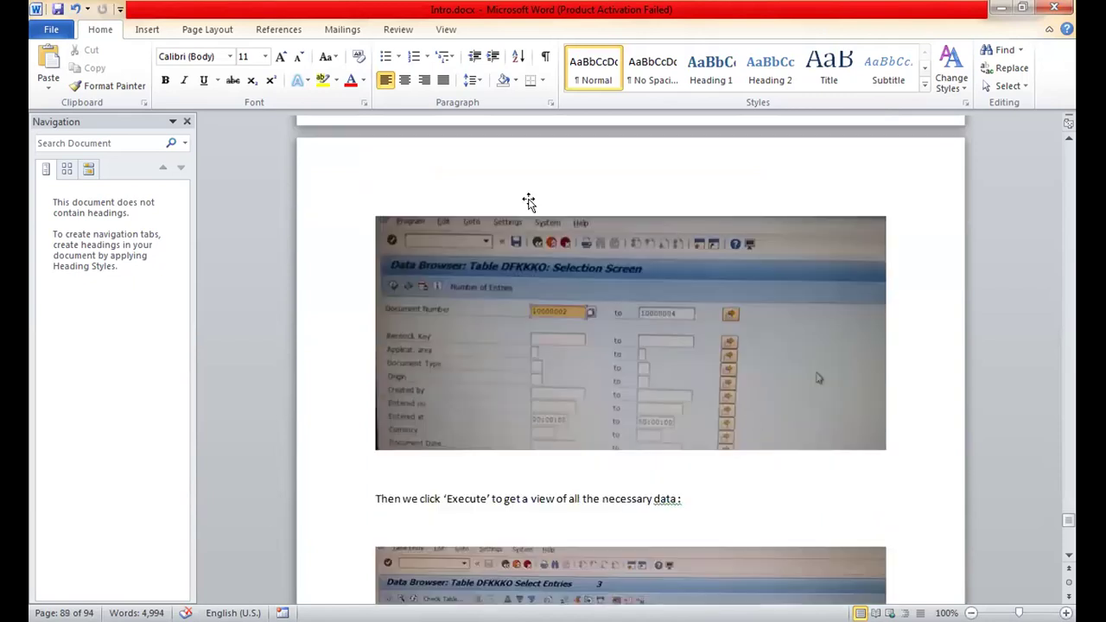
scroll(529, 204, "down", 2)
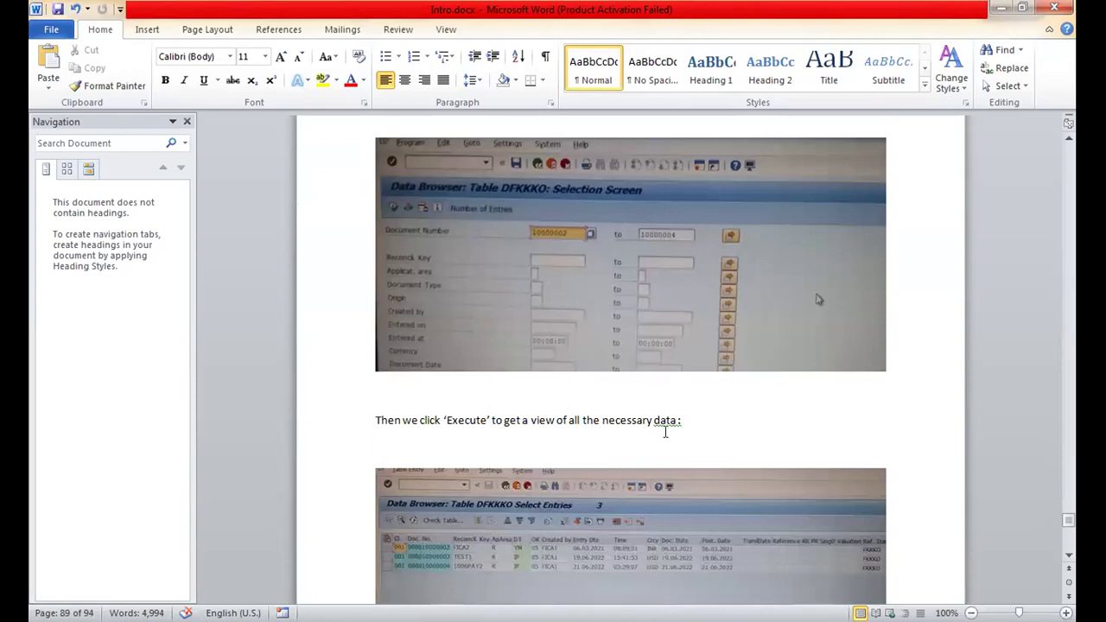
scroll(665, 432, "down", 2)
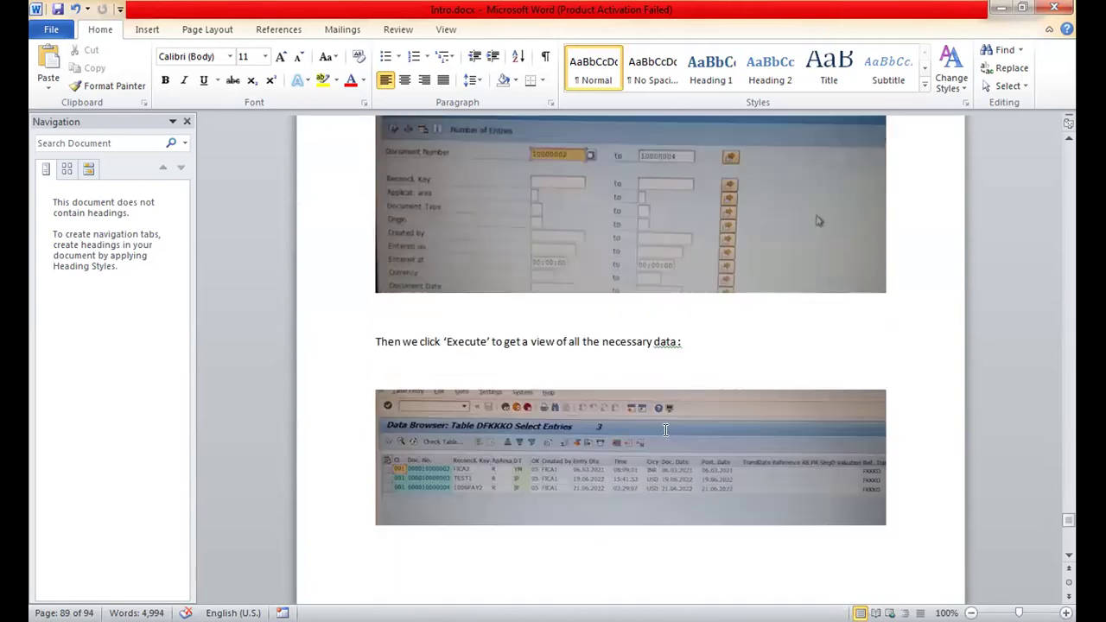
scroll(665, 430, "down", 3)
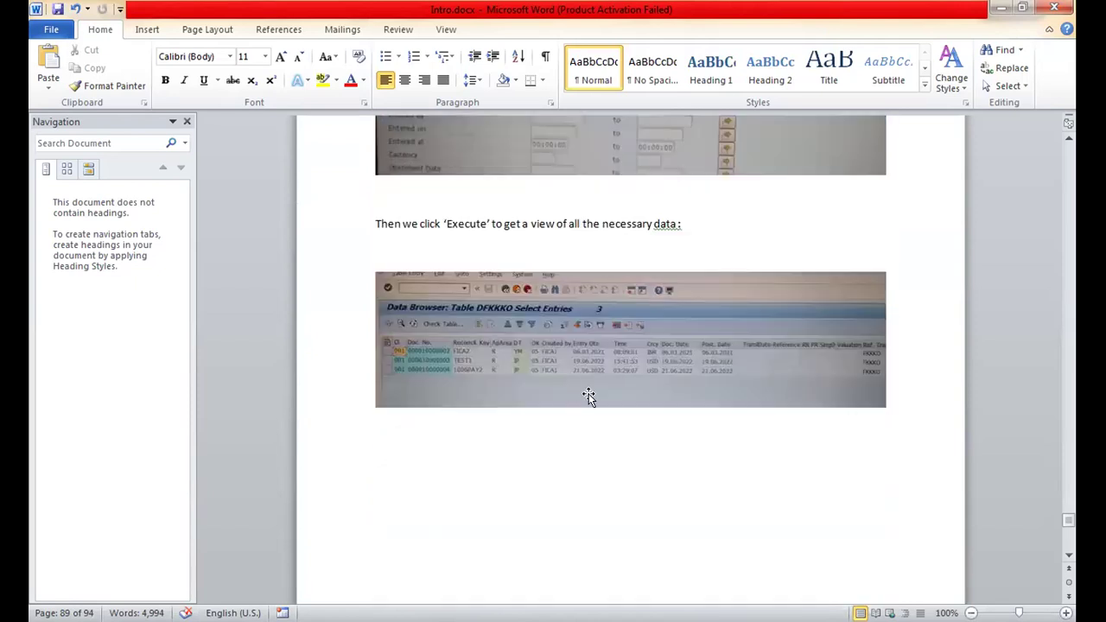
scroll(589, 394, "down", 4)
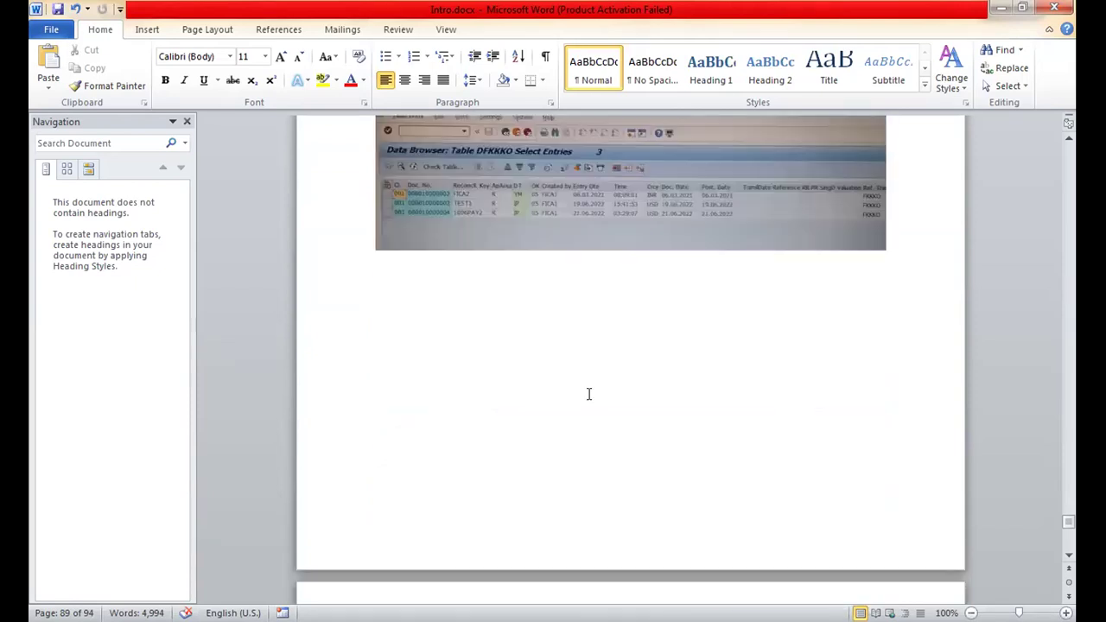
Step: Read the notes on the invoice-related cluster table BSEG, covering its ABAP Dictionary initial screen and field list
scroll(588, 394, "down", 7)
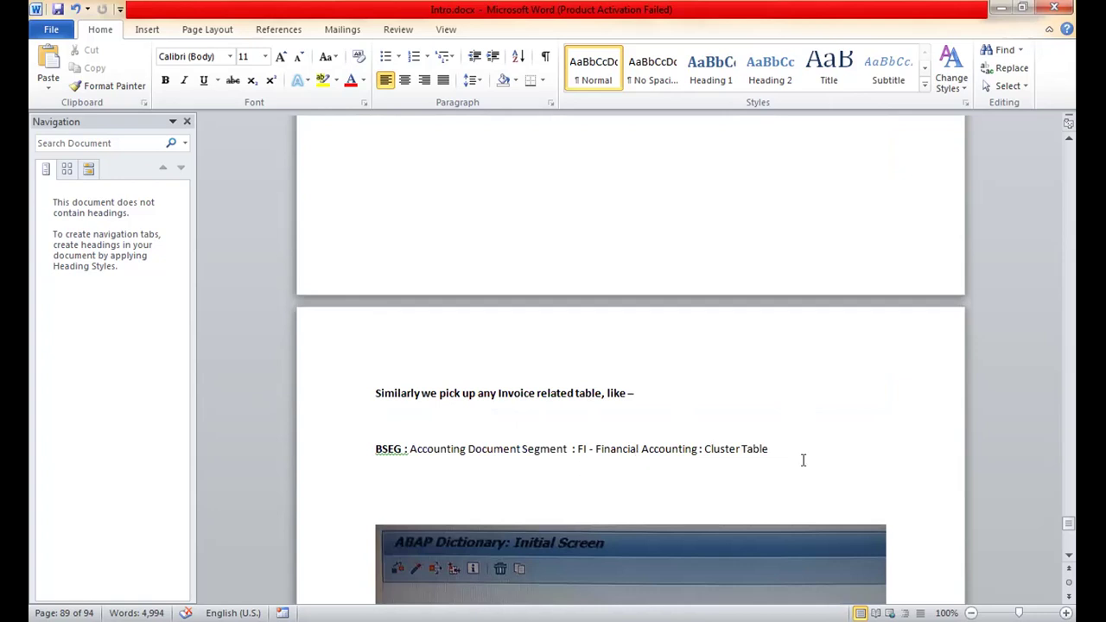
scroll(802, 459, "down", 3)
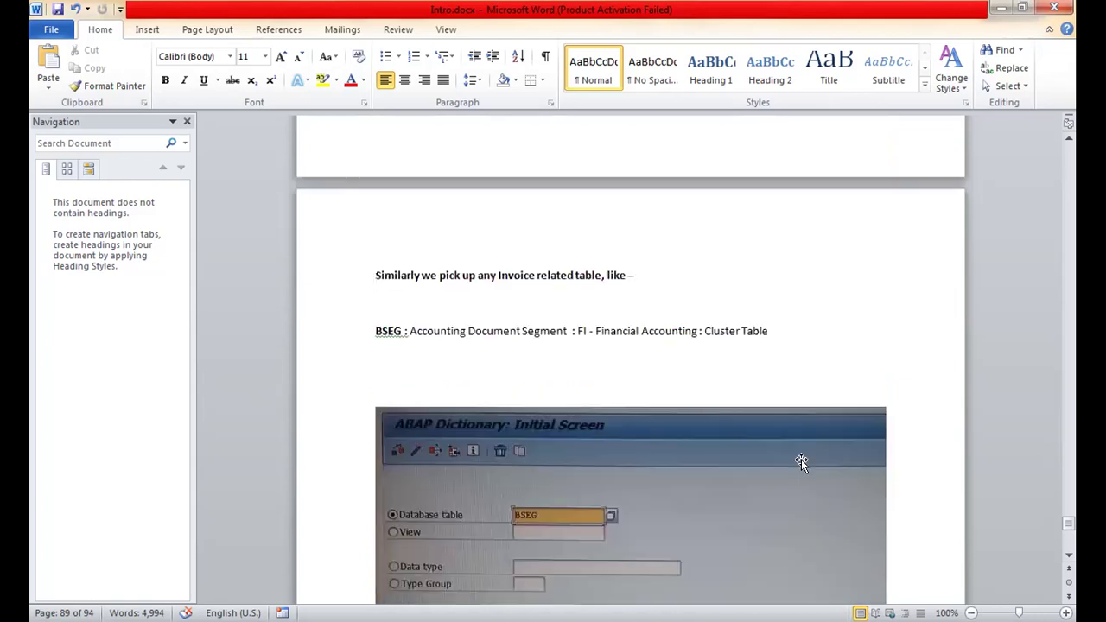
scroll(801, 458, "down", 2)
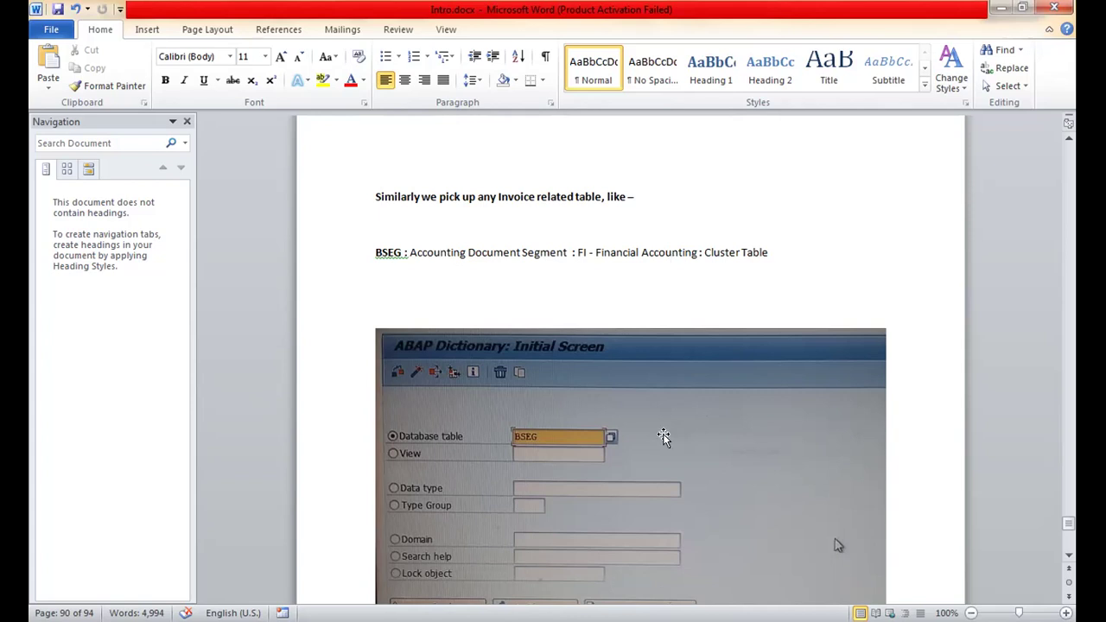
scroll(731, 429, "down", 5)
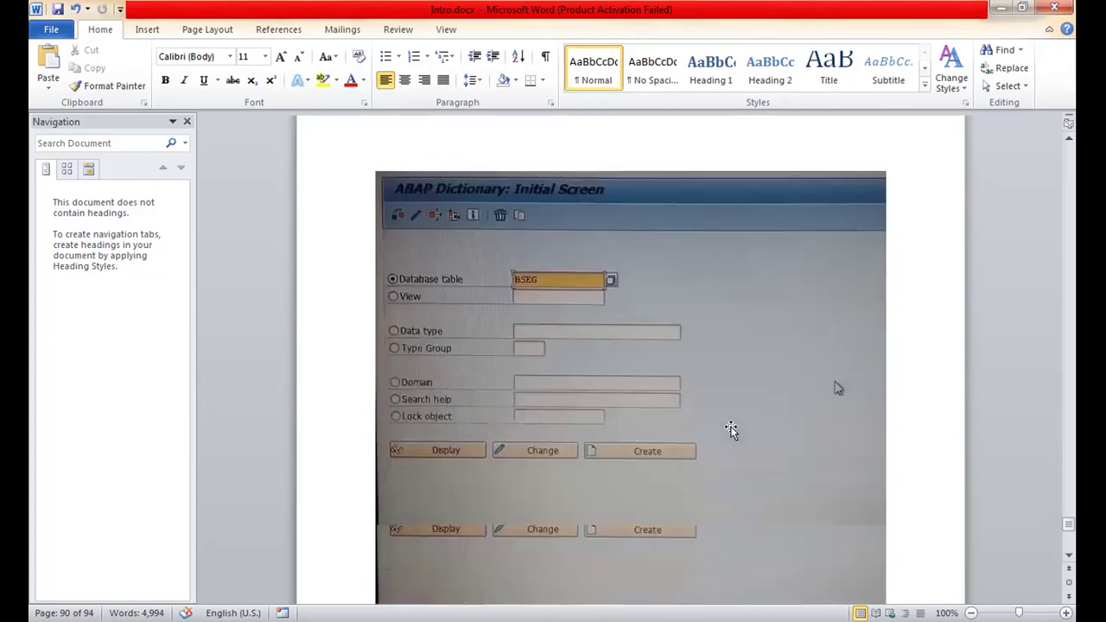
scroll(732, 426, "down", 8)
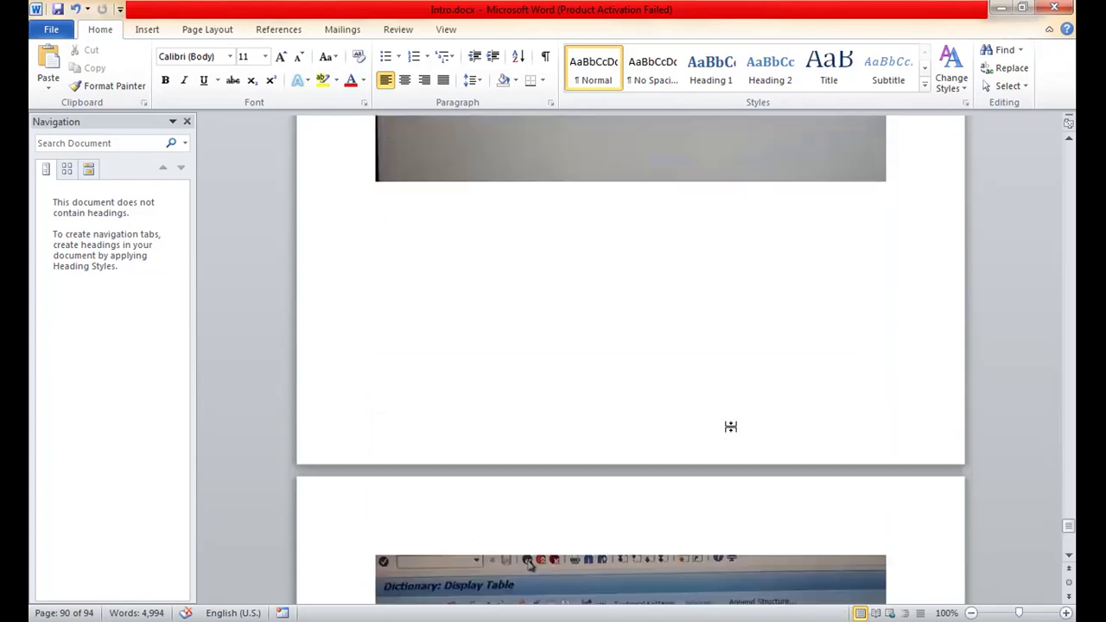
scroll(731, 430, "down", 1)
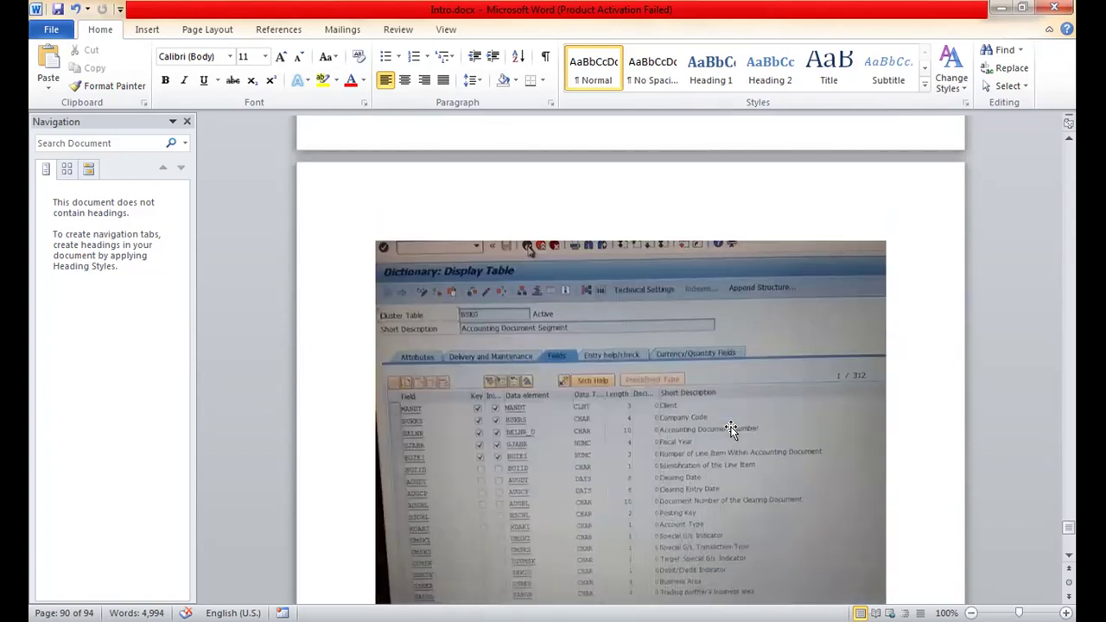
scroll(731, 430, "down", 2)
scroll(730, 429, "down", 10)
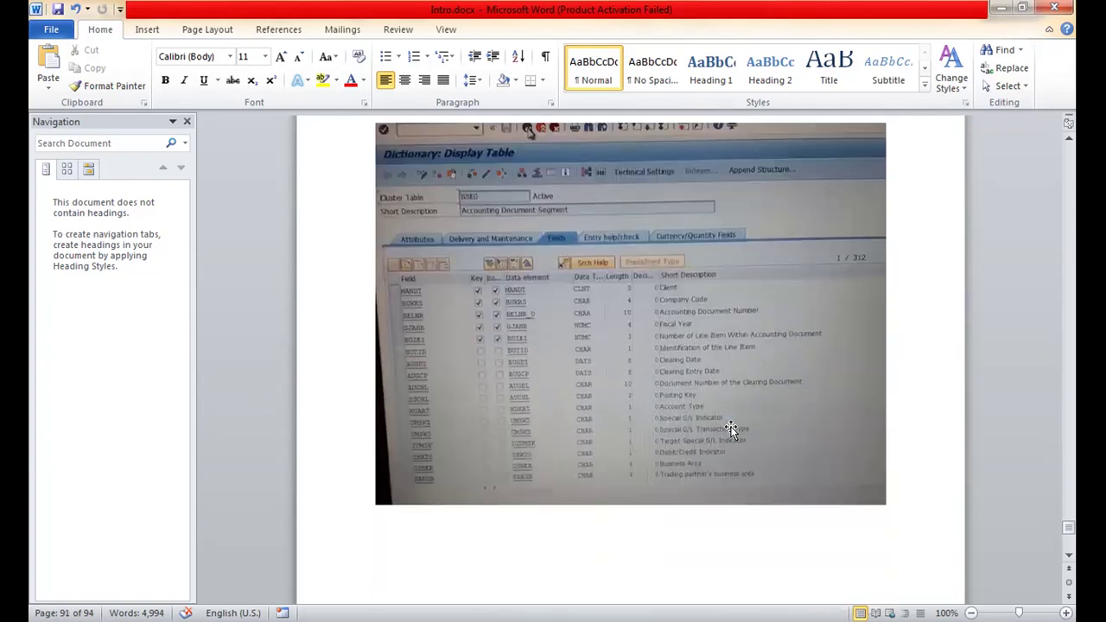
Step: Examine the notes on the BSEG selection screen by company code and its selected entries, down to the GL account issue heading
scroll(731, 427, "down", 6)
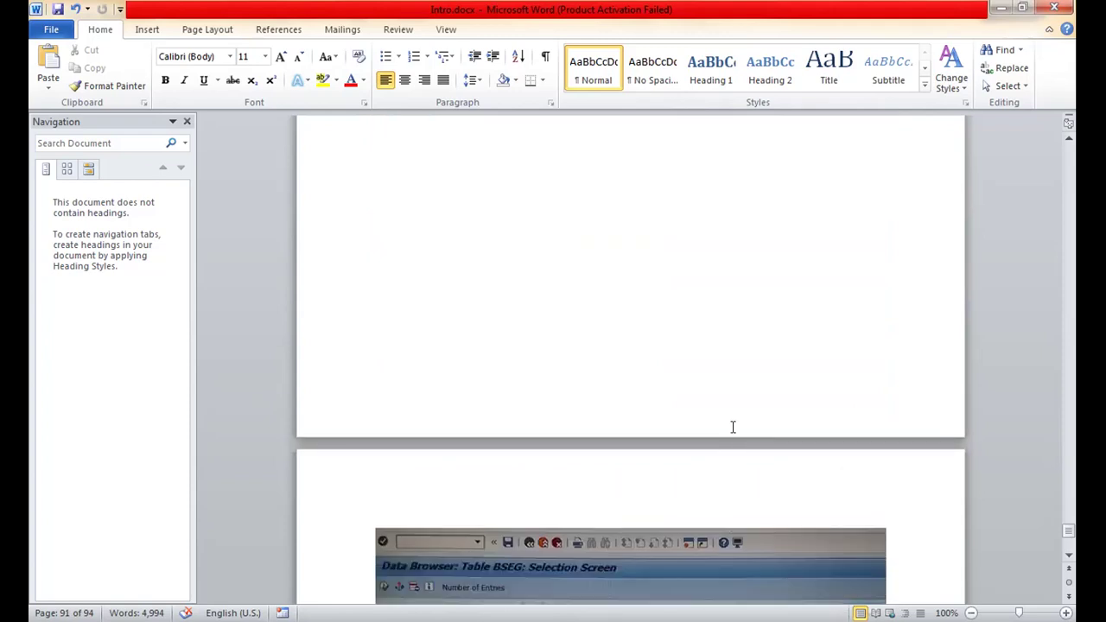
scroll(730, 429, "down", 2)
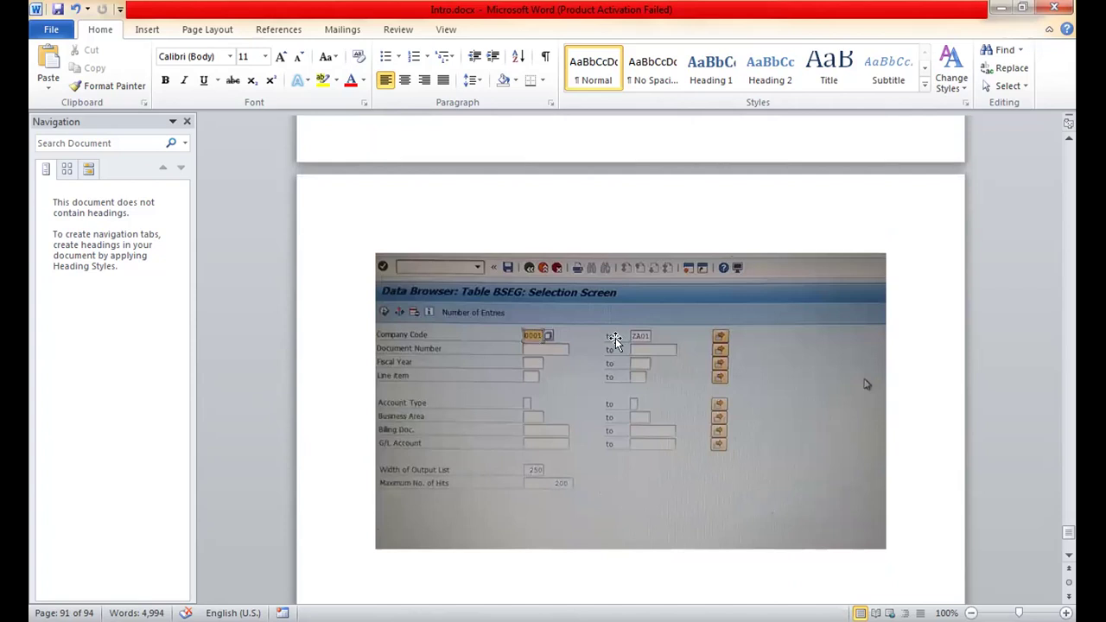
scroll(614, 340, "down", 15)
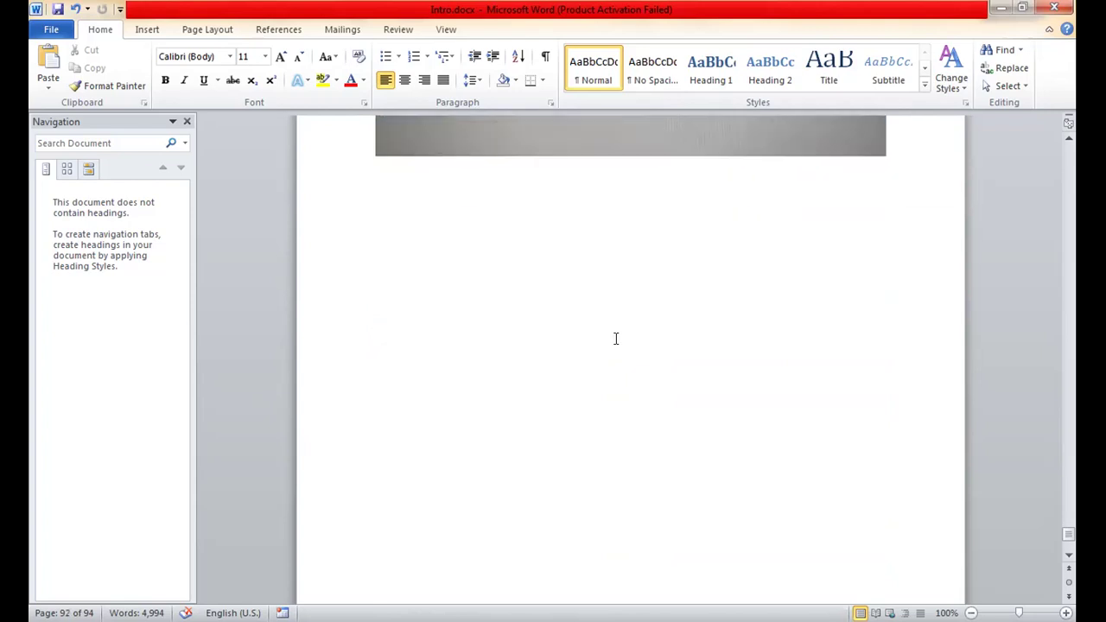
scroll(615, 338, "down", 4)
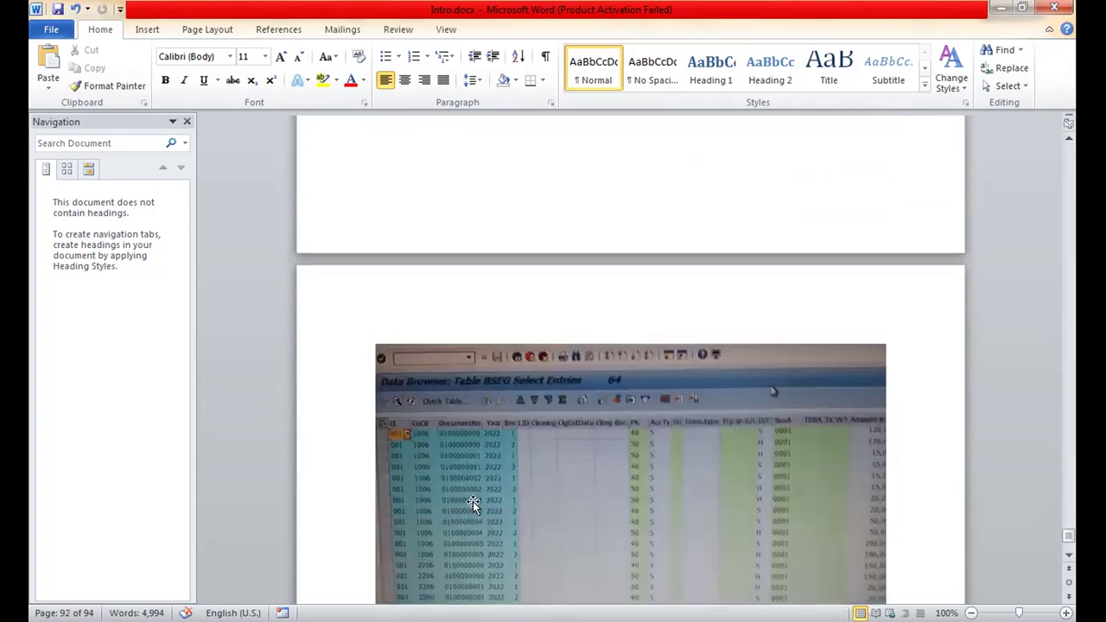
scroll(474, 444, "down", 4)
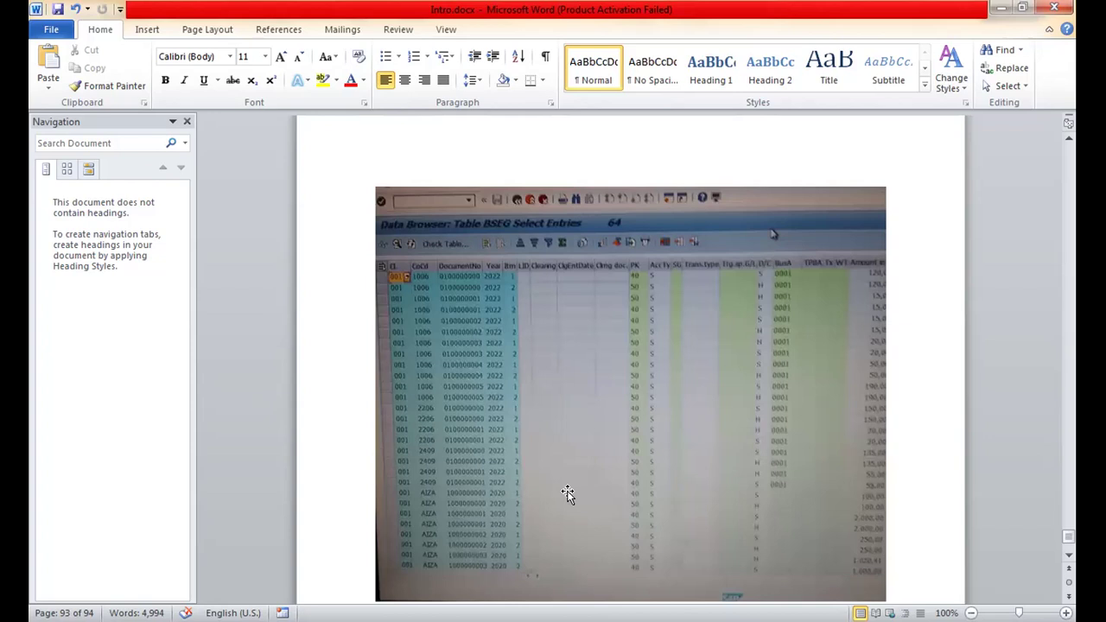
scroll(567, 493, "down", 2)
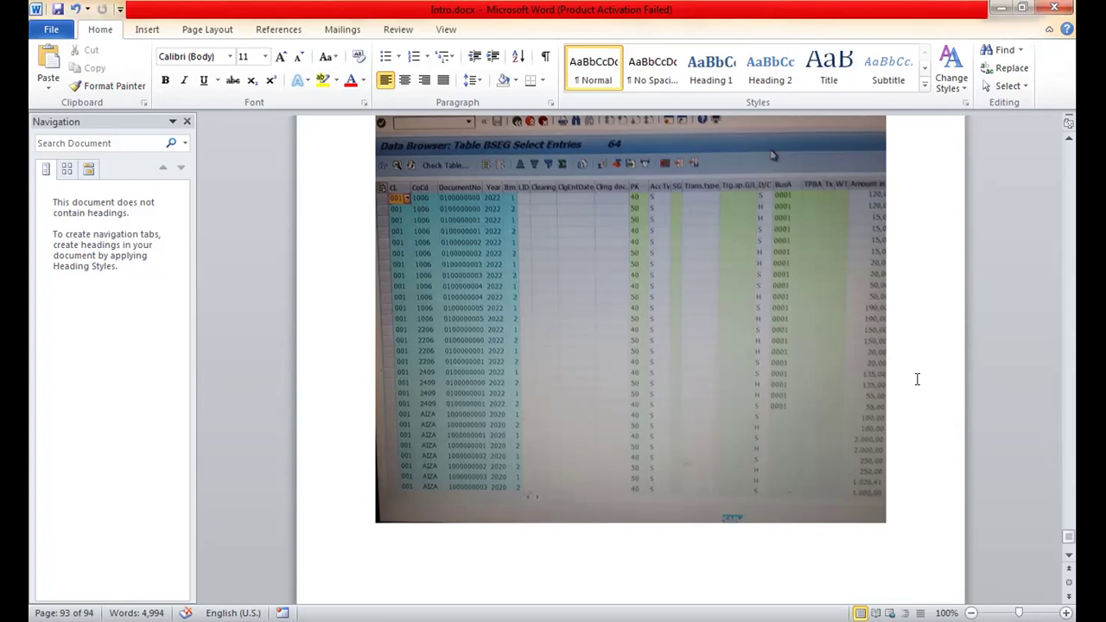
scroll(917, 379, "down", 2)
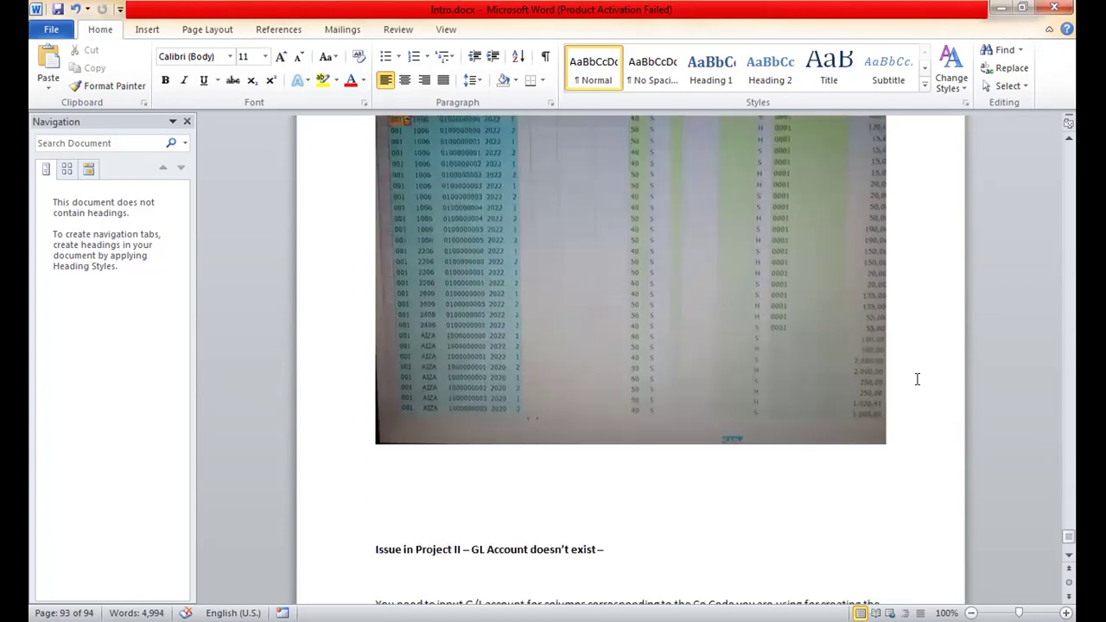
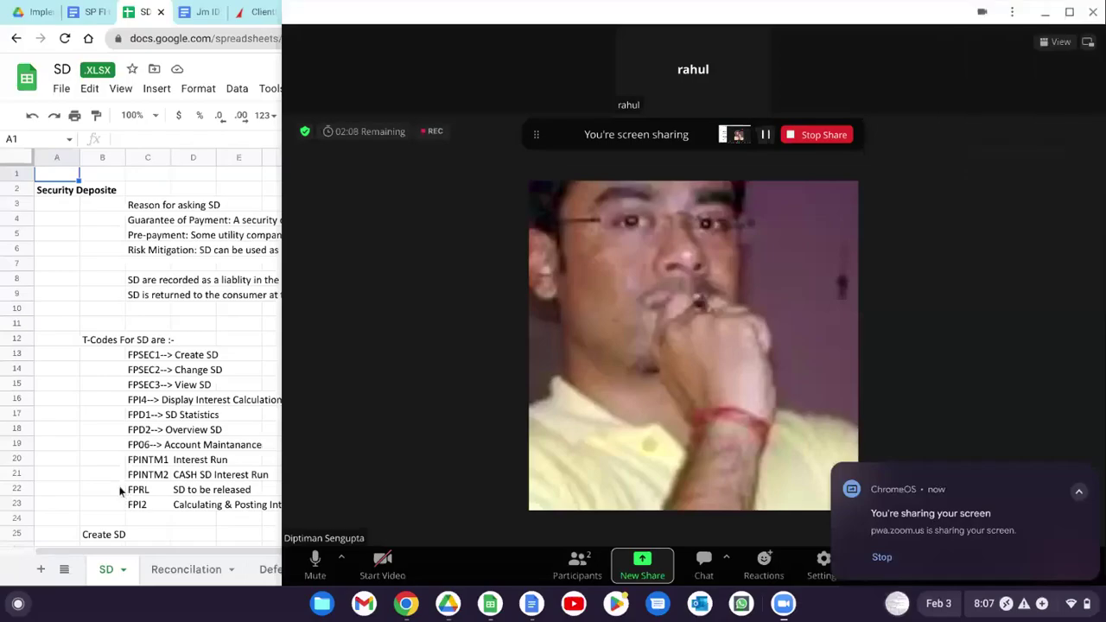
Step: Switch to the SD spreadsheet and read the security deposit T-codes and the creation steps using FPSEC1 and FPL9
left_click(121, 491)
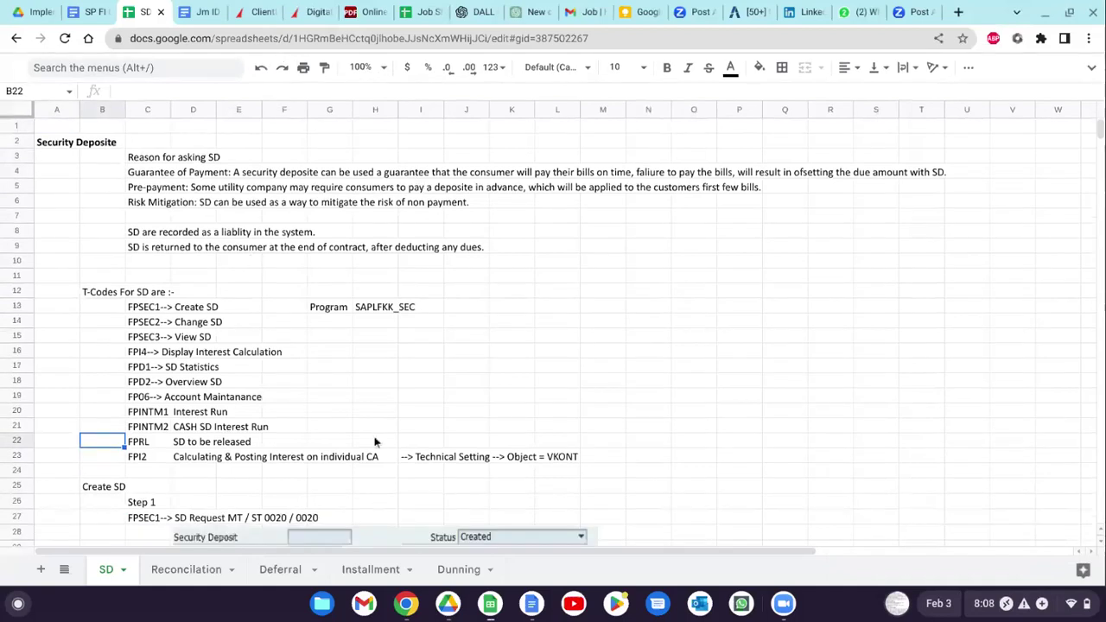
scroll(375, 441, "down", 5)
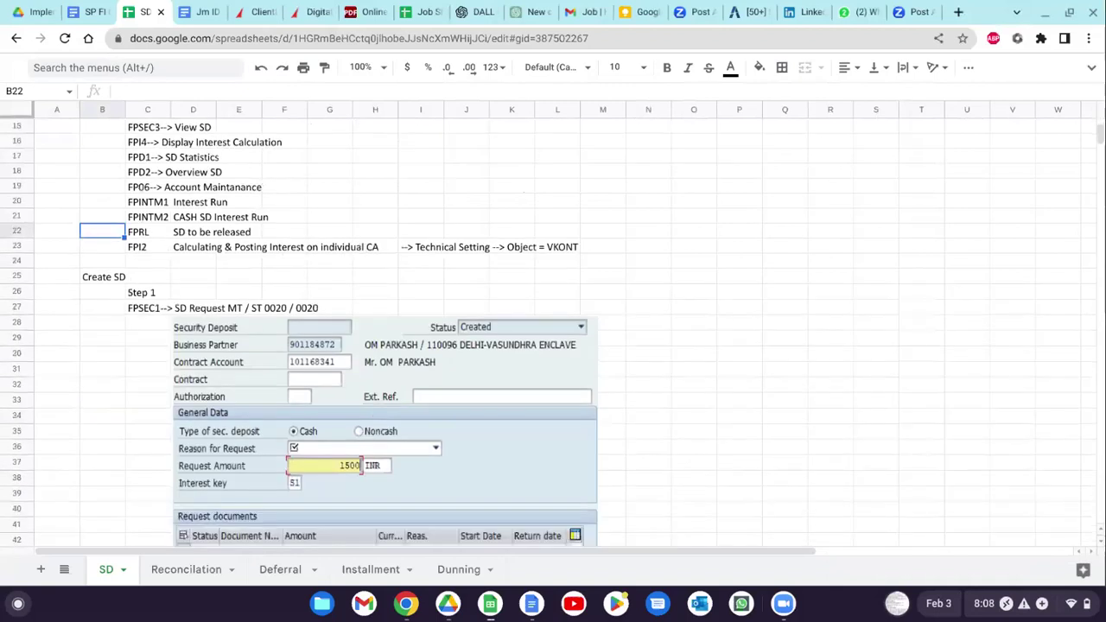
scroll(553, 334, "down", 15)
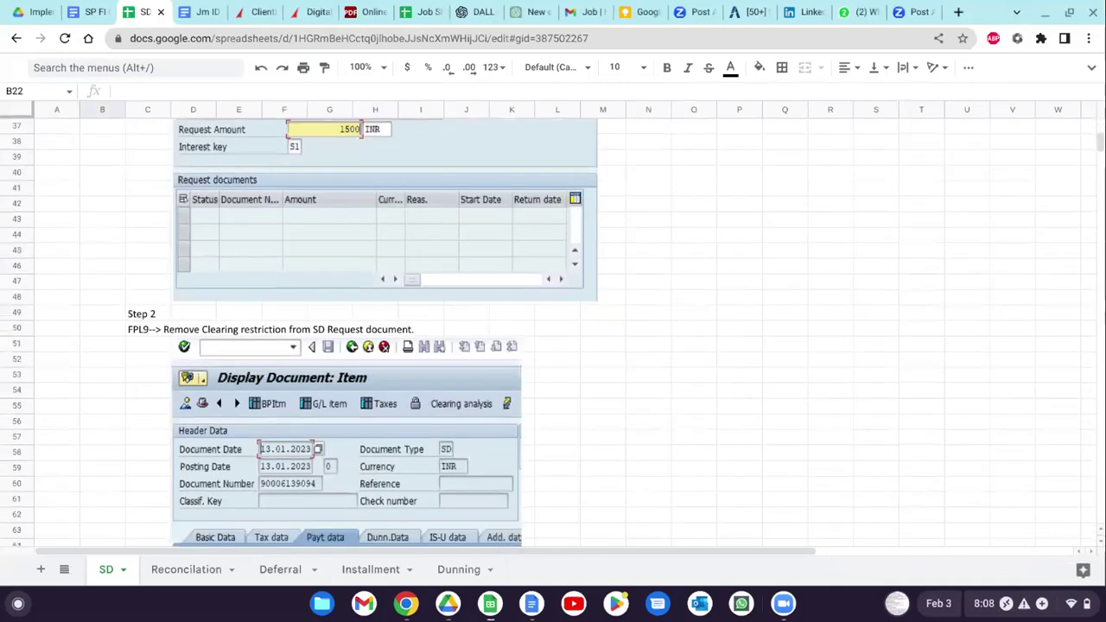
scroll(552, 335, "down", 5)
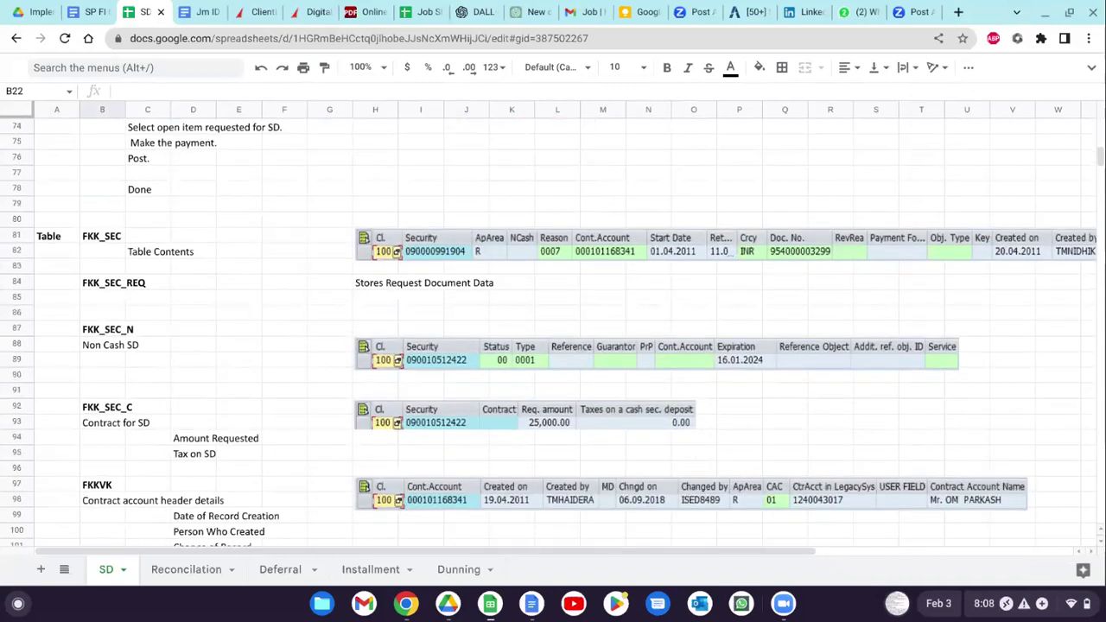
Step: Examine the notes on the security deposit tables FKK_SEC, FKK_SEC_REQ, FKK_SEC_N, FKK_SEC_C and FKKVK, then return to the sheet's beginning
scroll(553, 334, "down", 2)
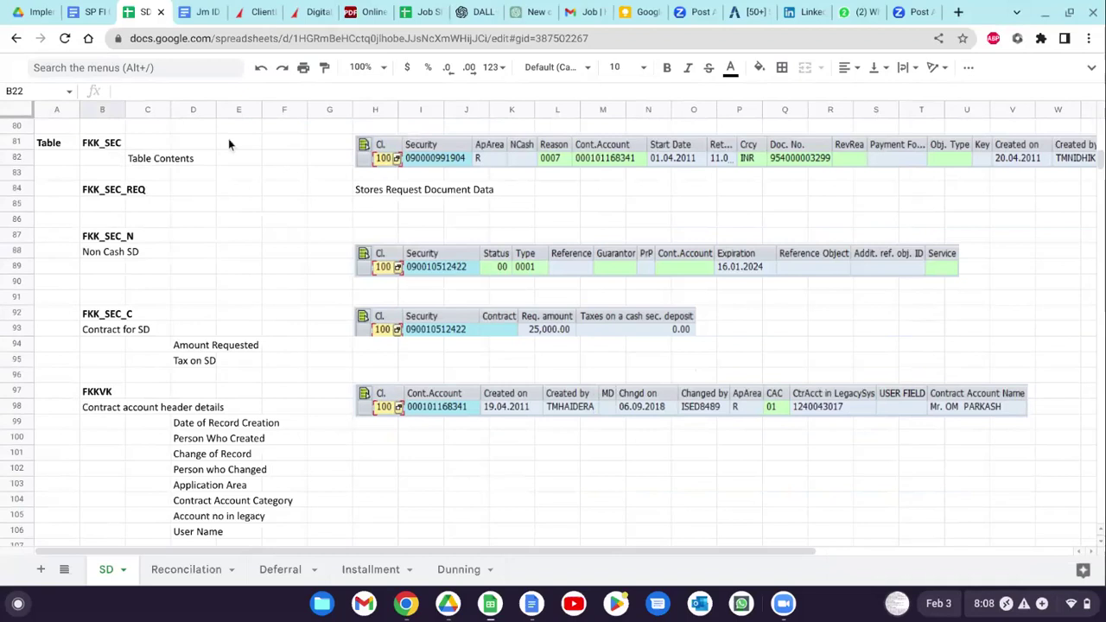
left_click(111, 195)
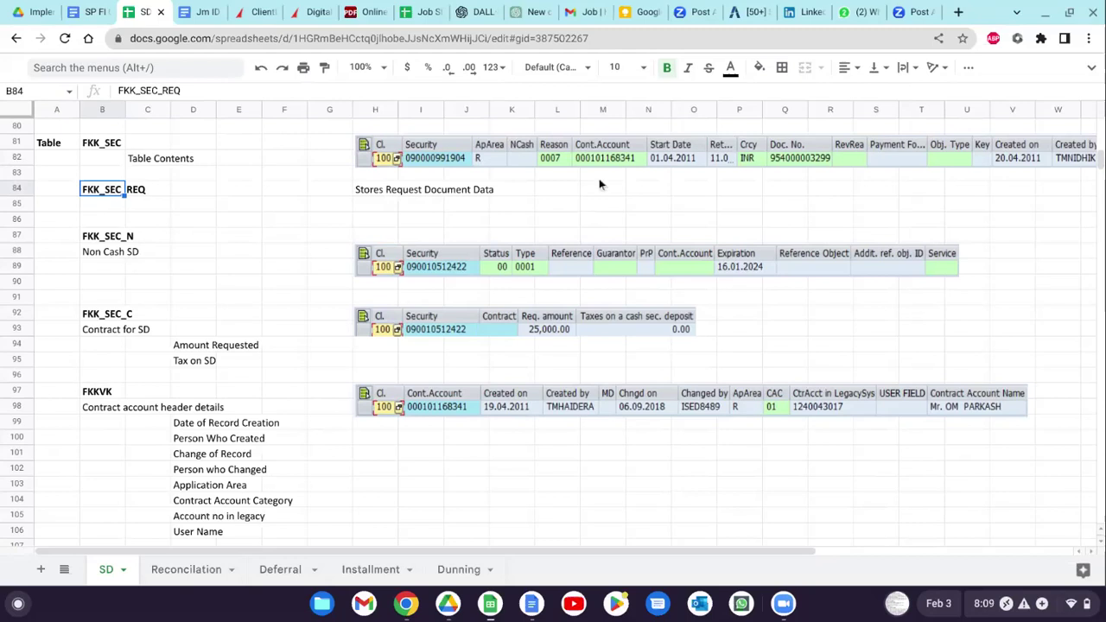
left_click(632, 161)
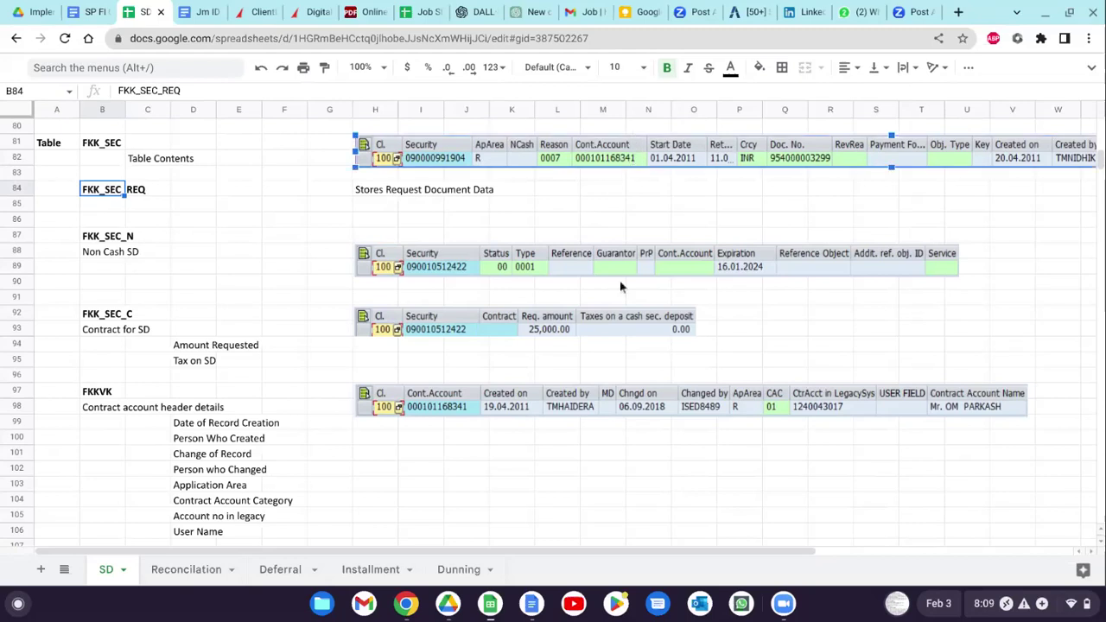
left_click(623, 333)
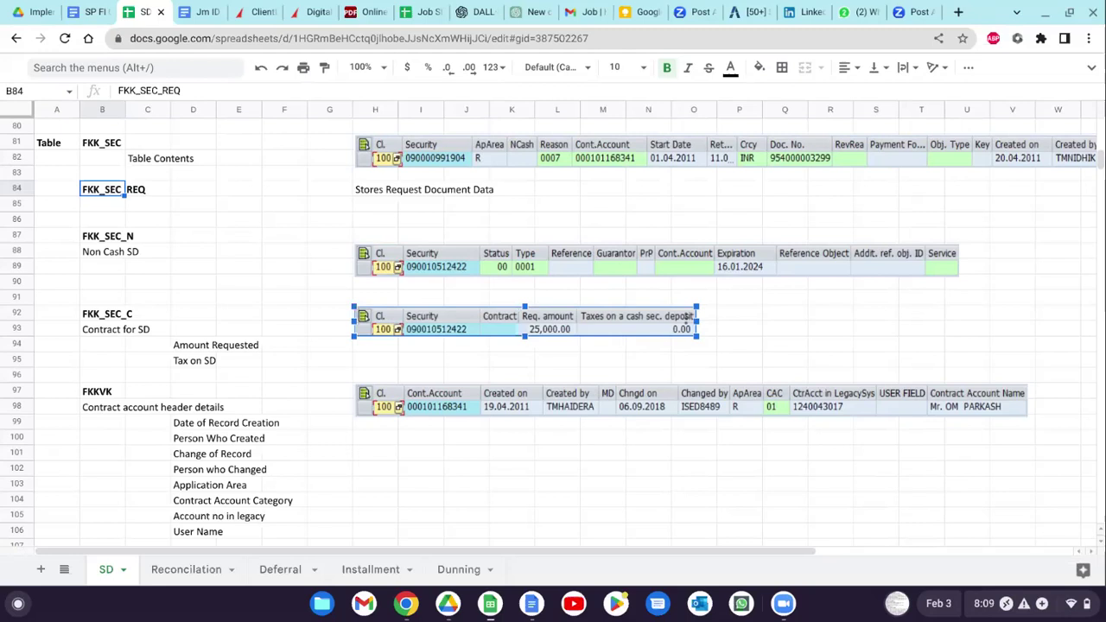
scroll(688, 318, "up", 8)
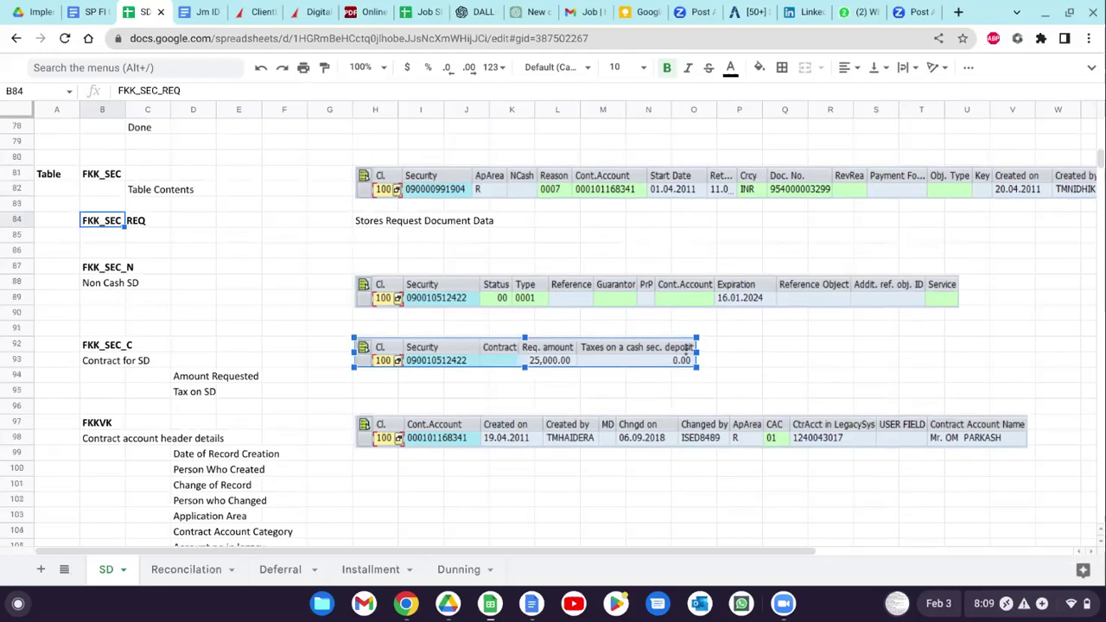
scroll(552, 329, "up", 8)
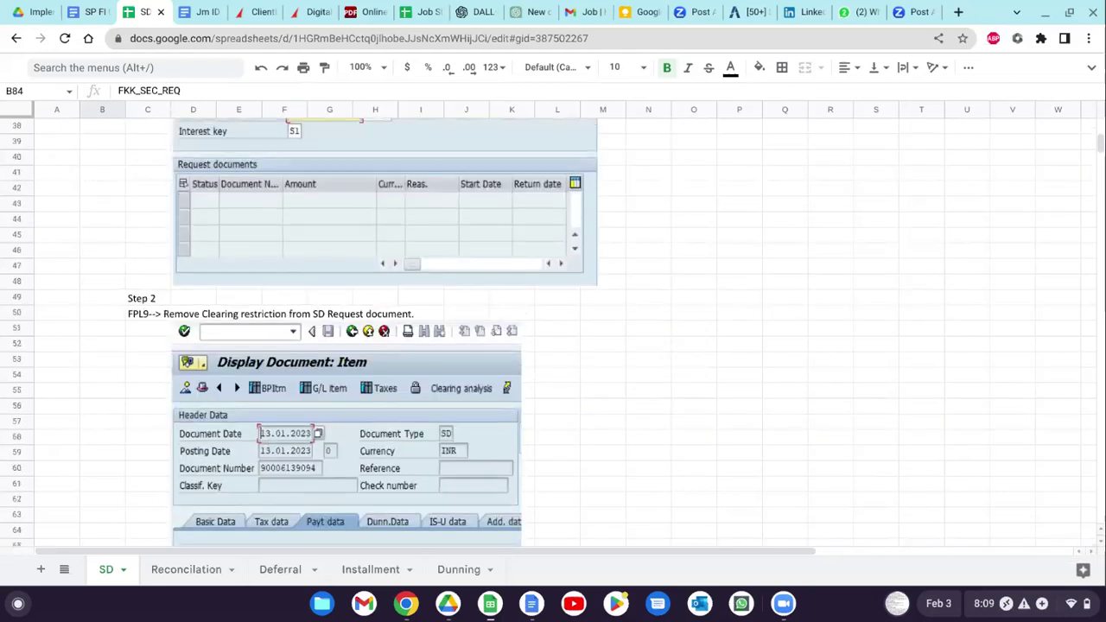
Step: Switch to the Zoom meeting and bring up the option to leave it
left_click(781, 604)
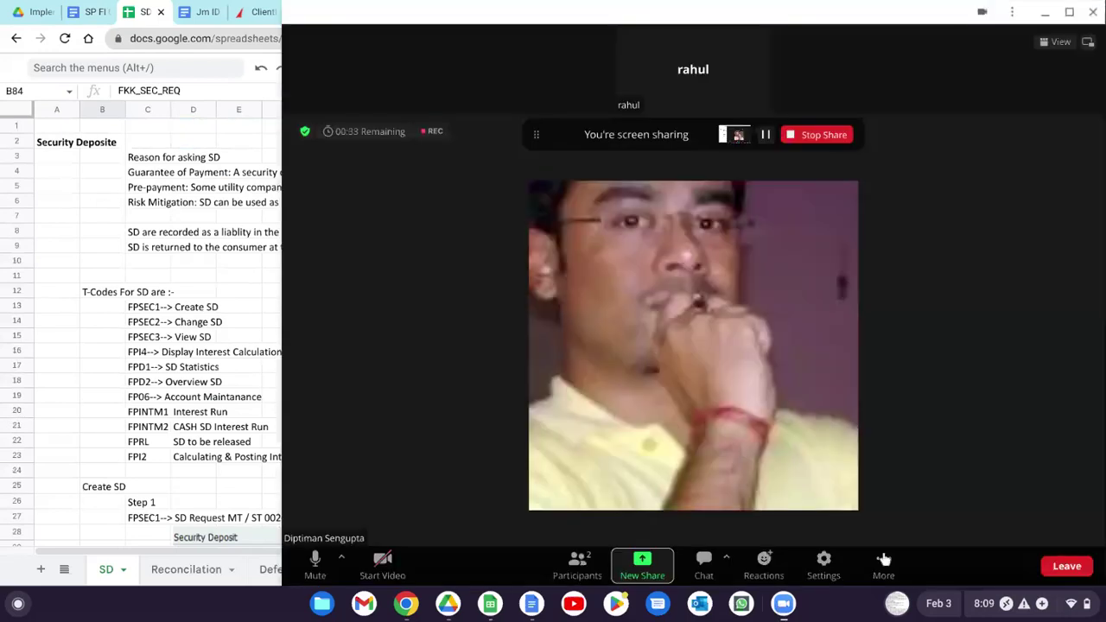
left_click(1049, 574)
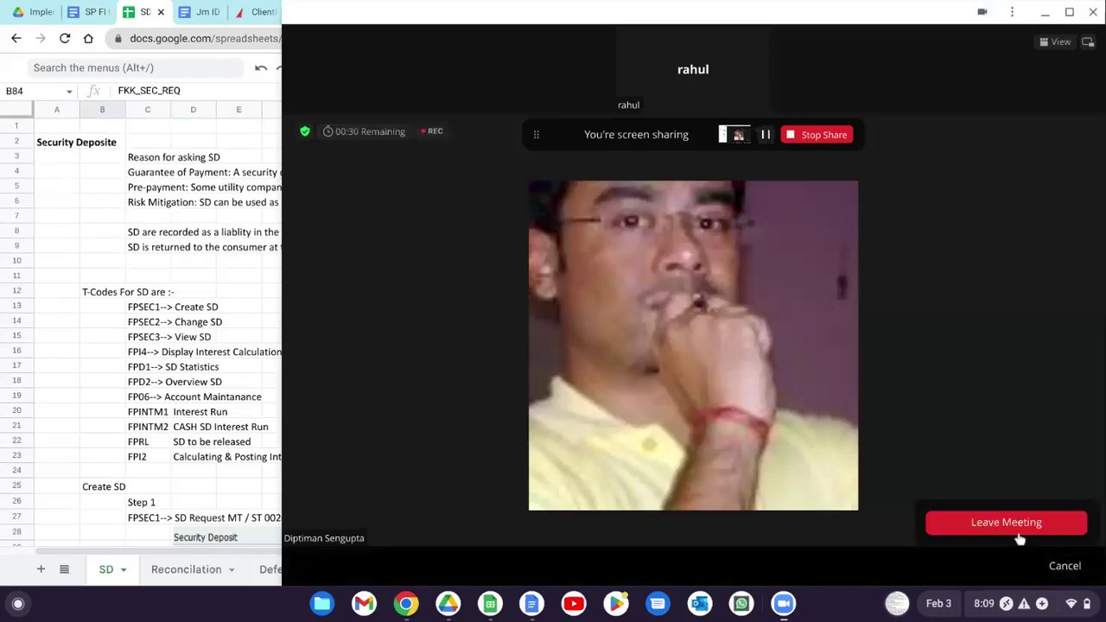